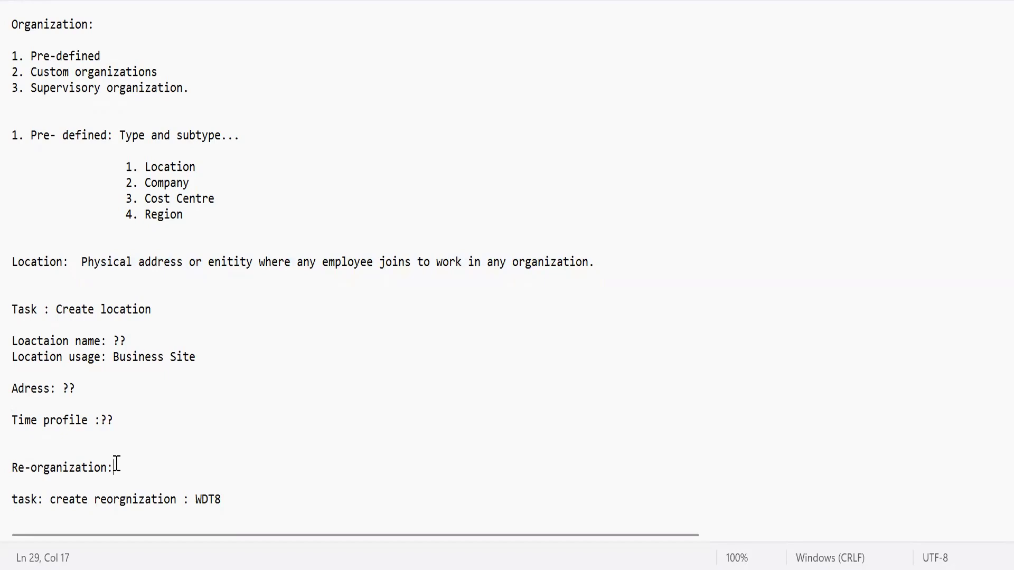
Review the organization notes from the Re-organization task down to the cost centre definition.
{"action": "key", "text": "Down"}
{"action": "key", "text": "Down"}
{"action": "key", "text": "Down"}
{"action": "key", "text": "Down"}
{"action": "key", "text": "Down"}
{"action": "key", "text": "Down"}
{"action": "key", "text": "Down"}
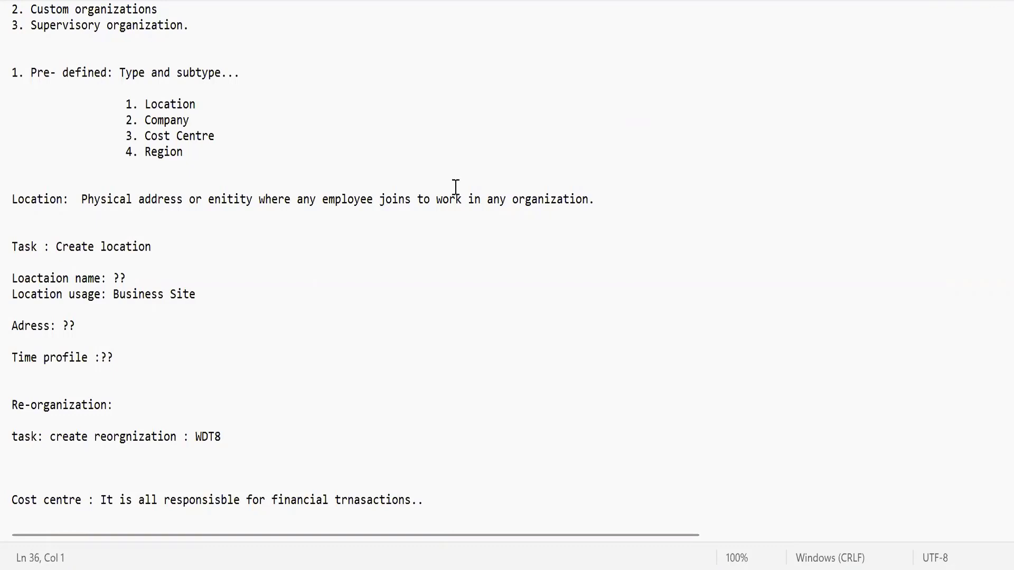
{"action": "left_click", "coordinate": [161, 405]}
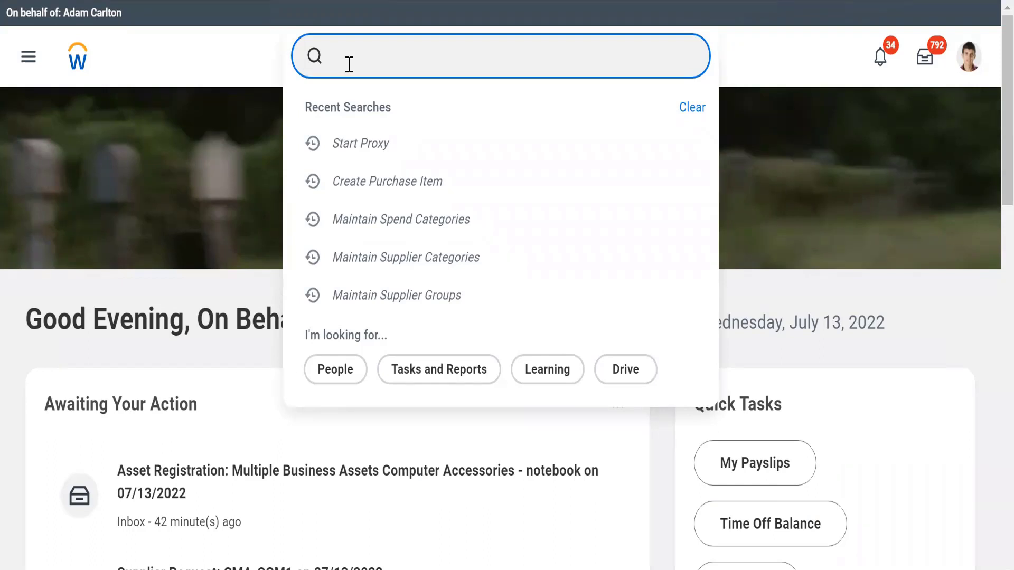
Switch to Workday, search for the Create Reorganization task and open it.
{"action": "type", "text": "cre re"}
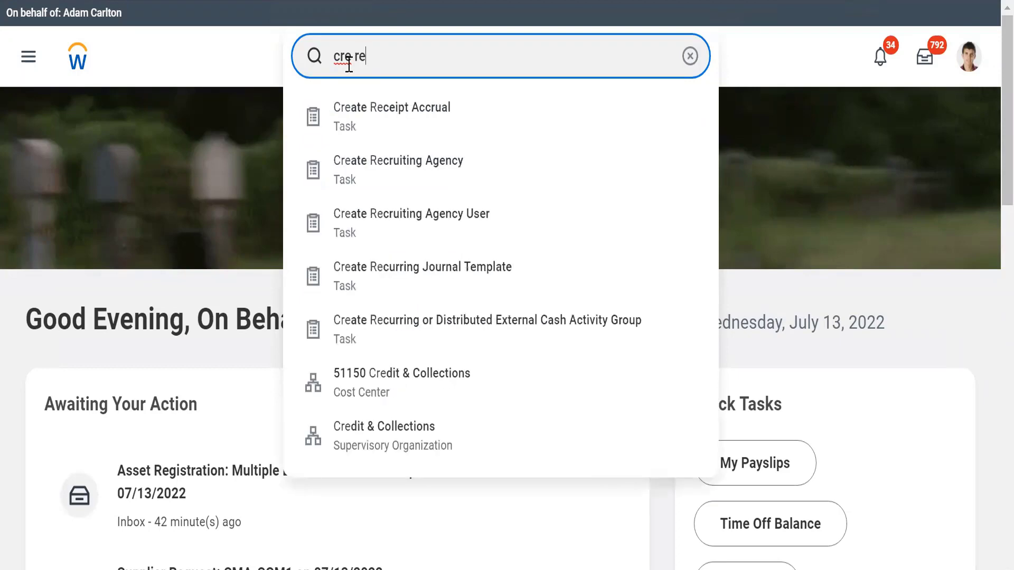
{"action": "type", "text": "org"}
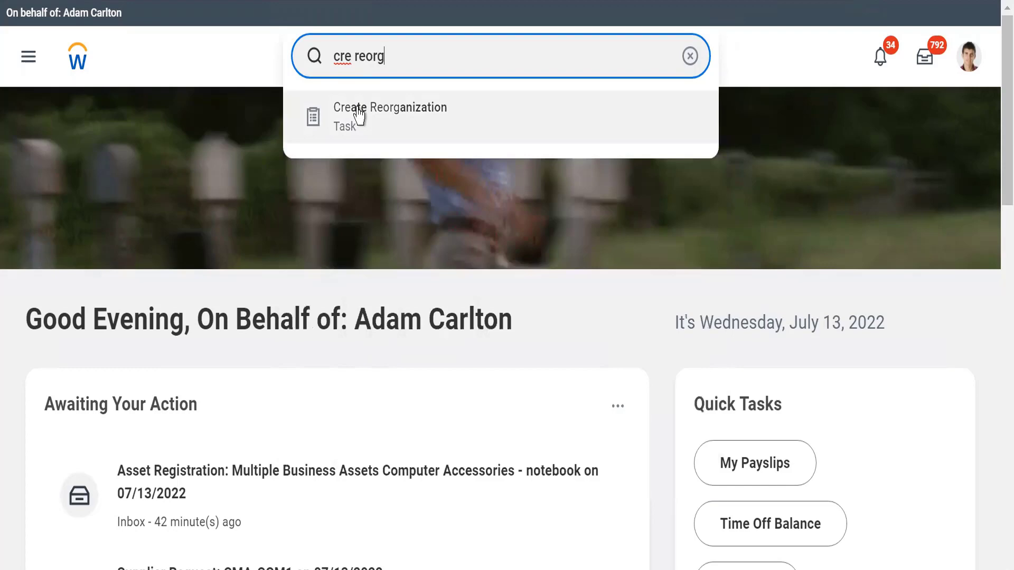
{"action": "left_click", "coordinate": [359, 111]}
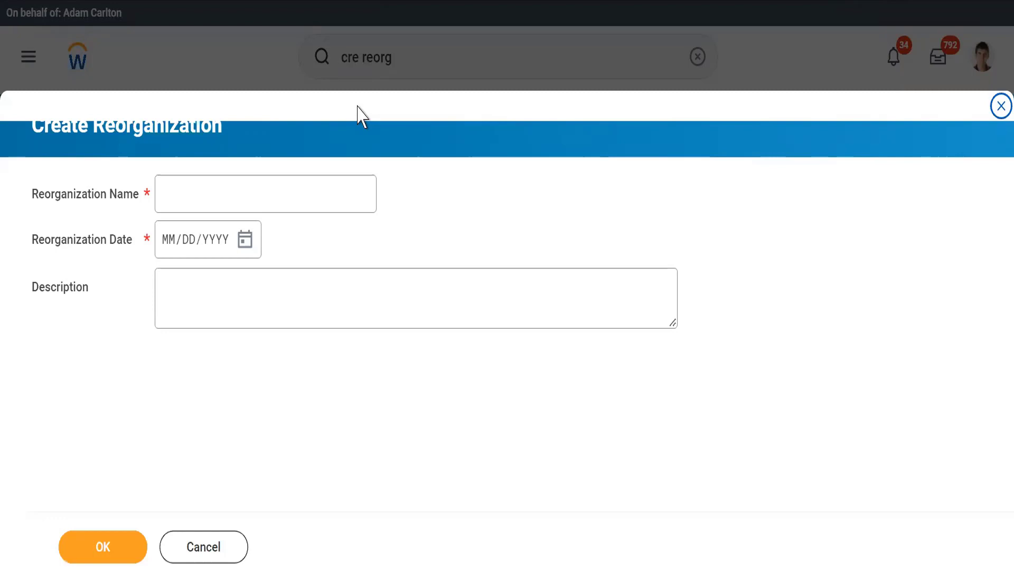
Create a reorganization named WLE7_Alphabet with the reorganization date 07/13/2022.
{"action": "left_click", "coordinate": [194, 200]}
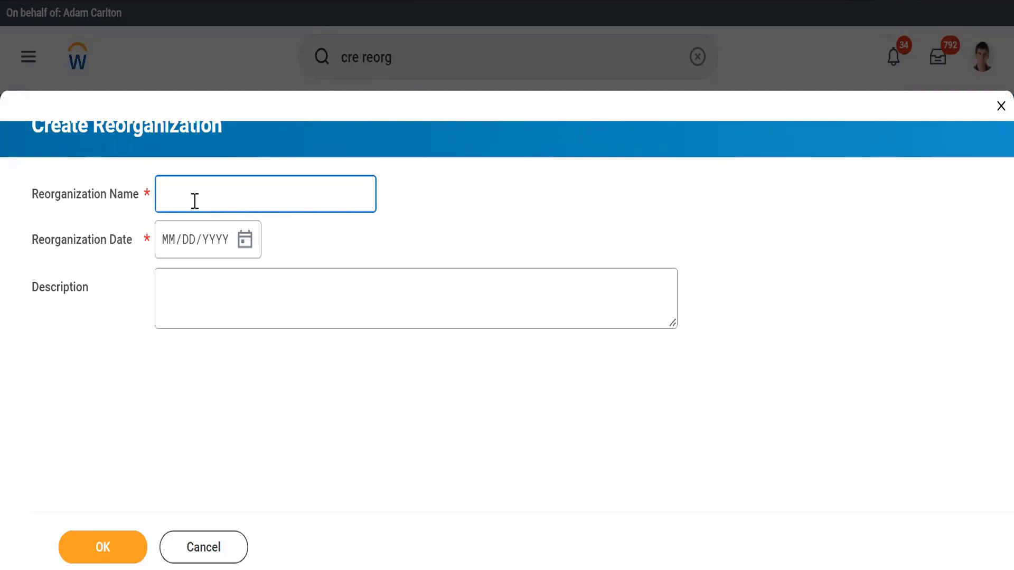
{"action": "type", "text": "WLE7_"}
{"action": "type", "text": "Alphabet"}
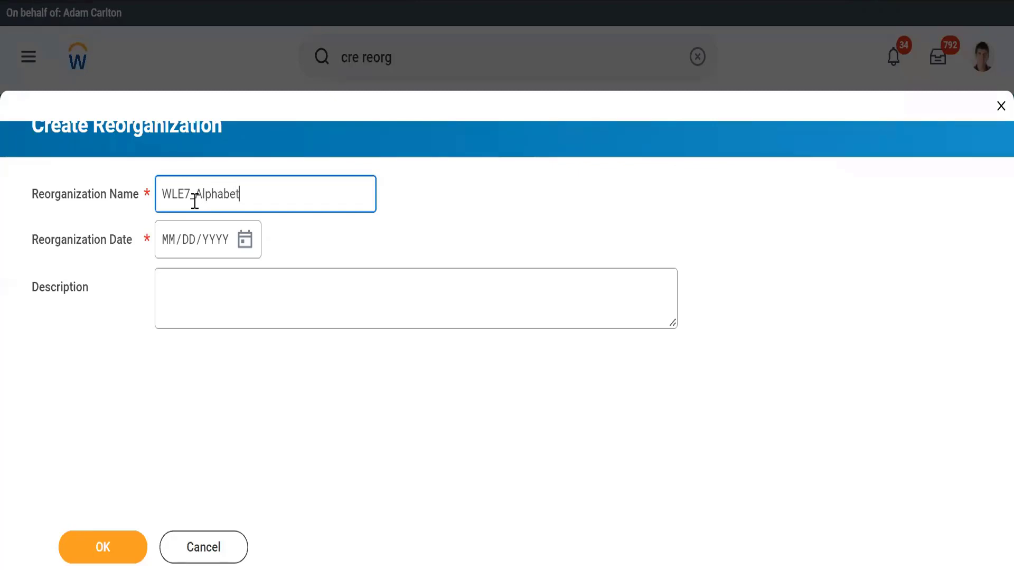
{"action": "left_click", "coordinate": [244, 247]}
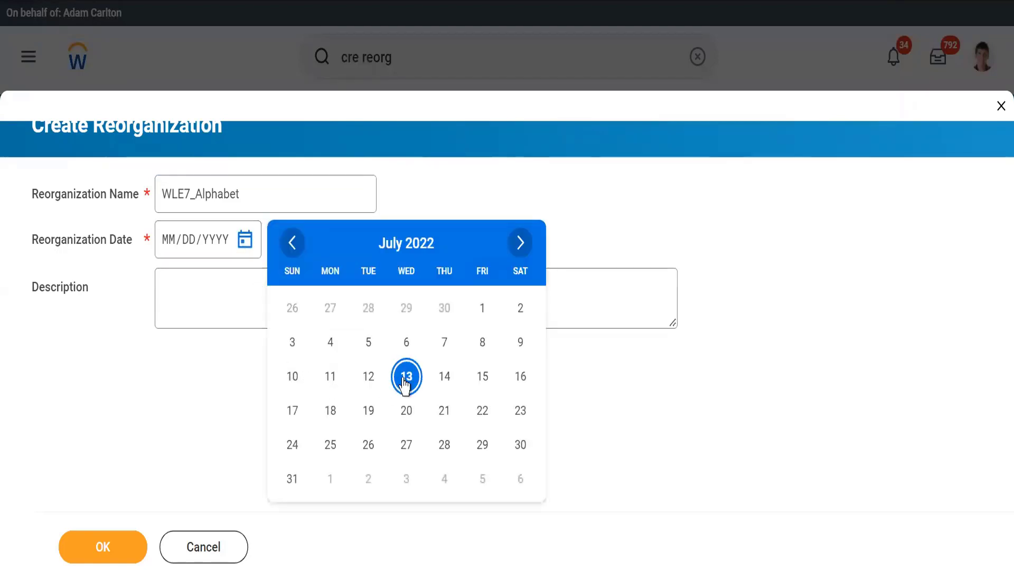
{"action": "left_click", "coordinate": [406, 377]}
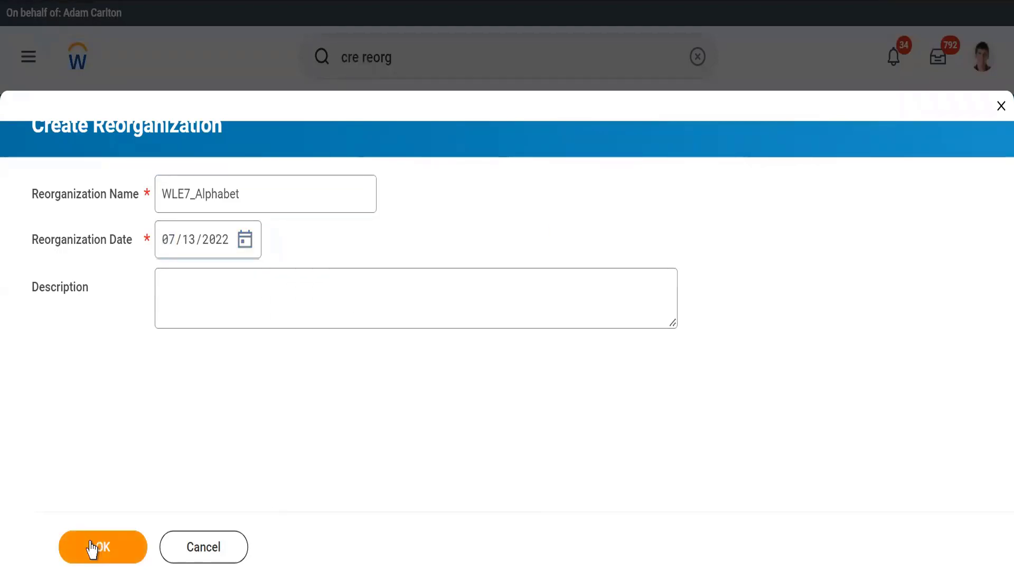
{"action": "left_click", "coordinate": [91, 550]}
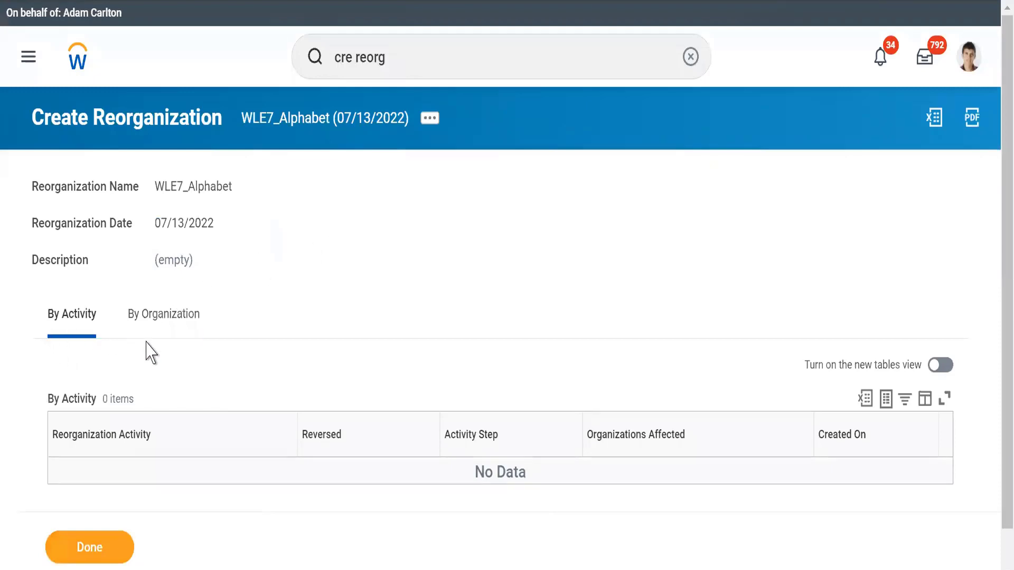
Examine the new reorganization's records by activity and by organization.
{"action": "left_click", "coordinate": [67, 323]}
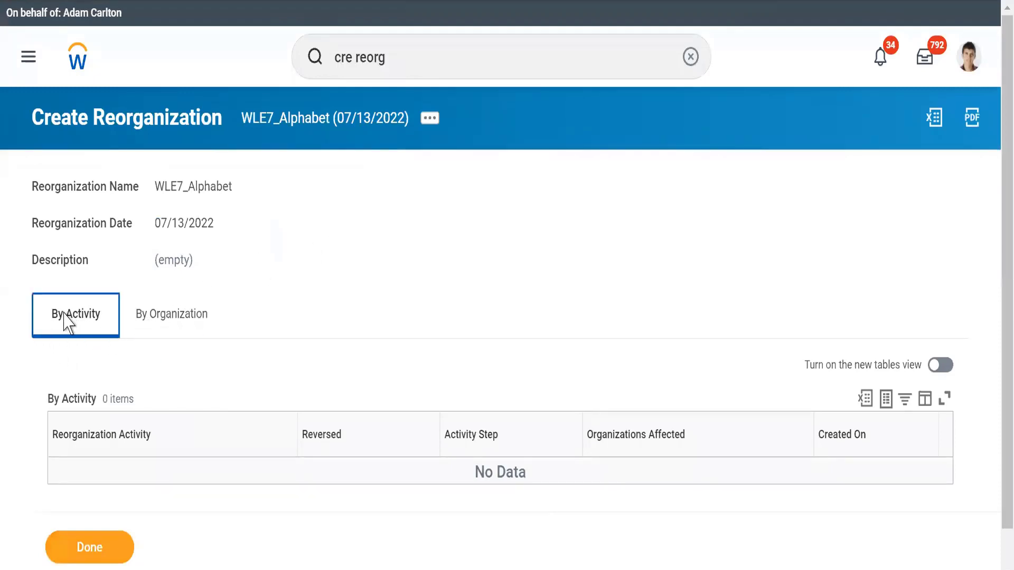
{"action": "left_click", "coordinate": [148, 332]}
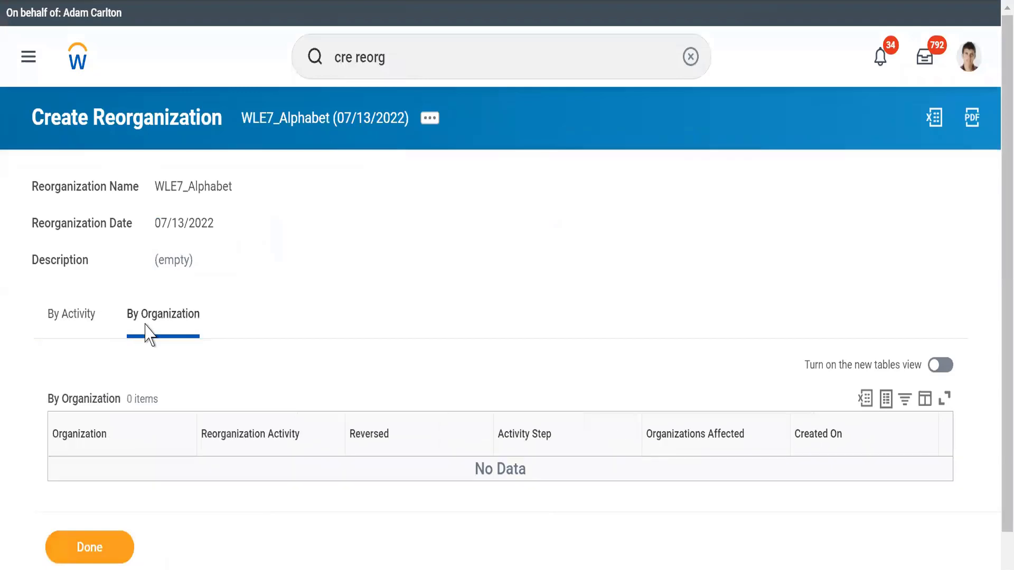
{"action": "left_click", "coordinate": [73, 323]}
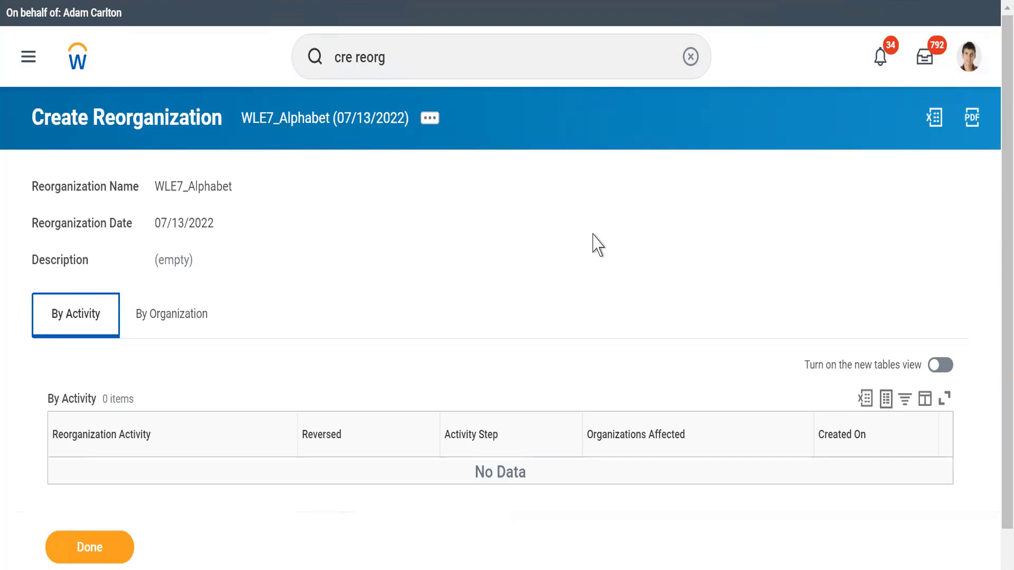
{"action": "left_click", "coordinate": [161, 323]}
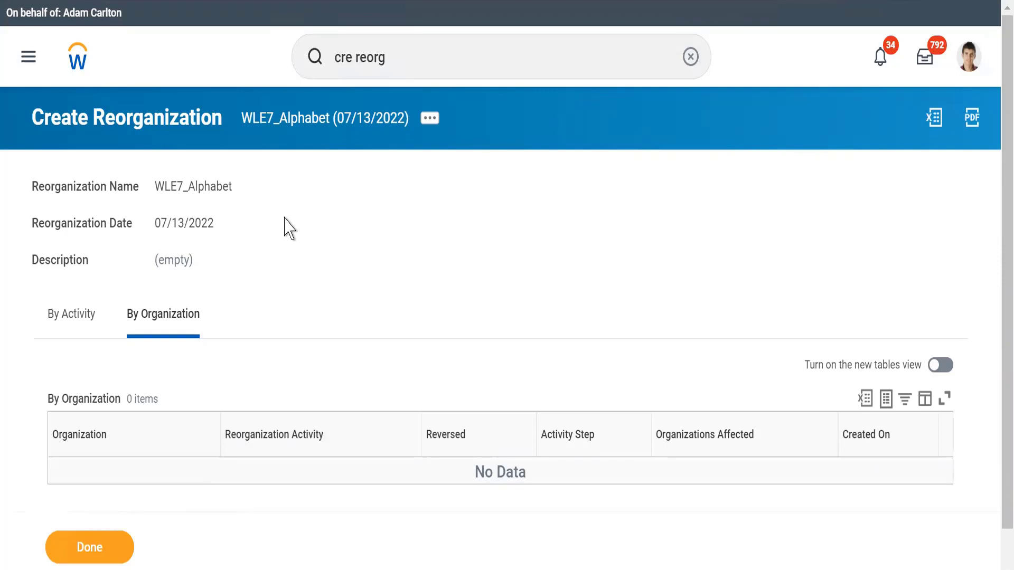
Search for the Create Company task and open it.
{"action": "left_click", "coordinate": [690, 58]}
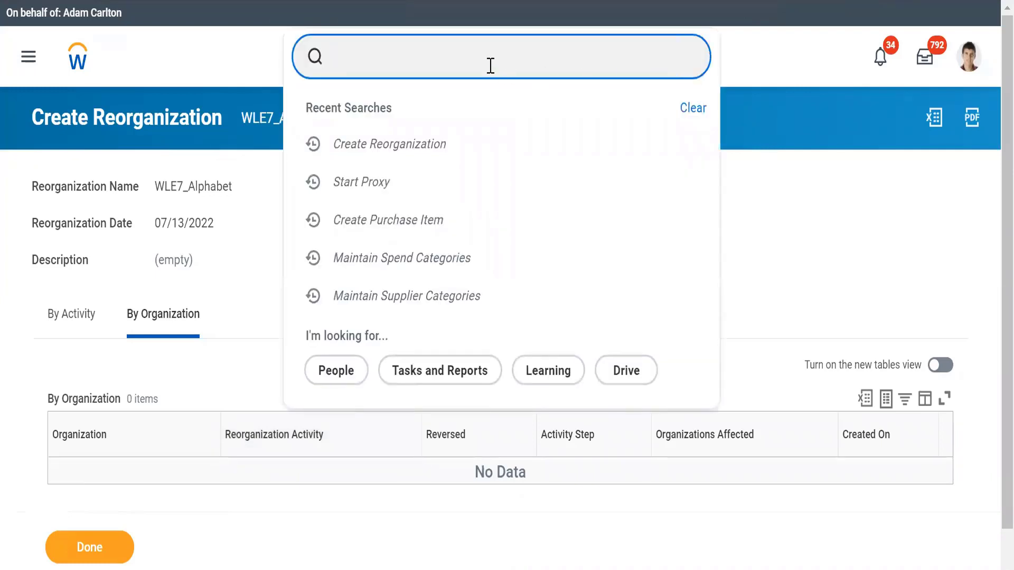
{"action": "left_click", "coordinate": [765, 62]}
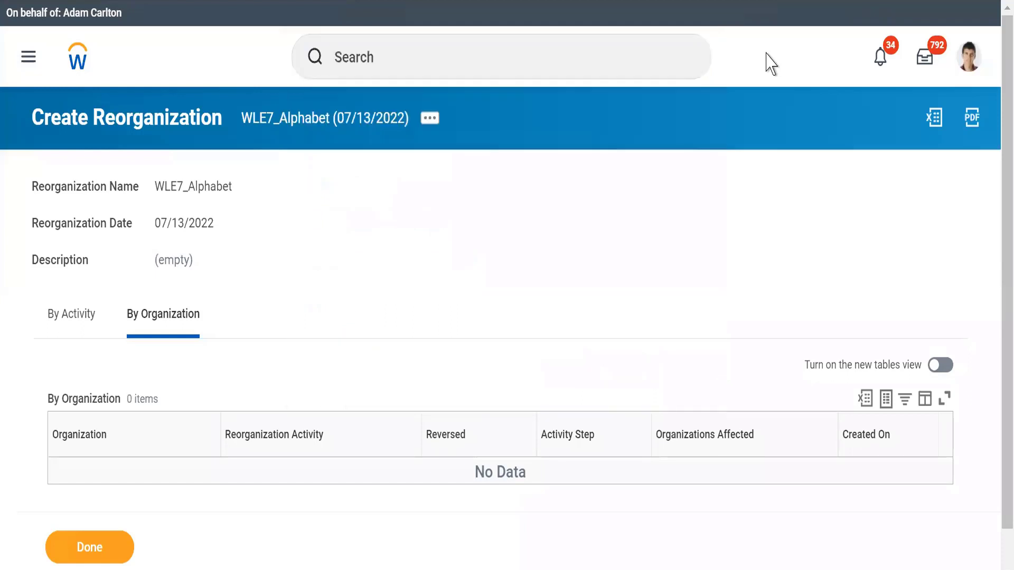
{"action": "left_click", "coordinate": [385, 58]}
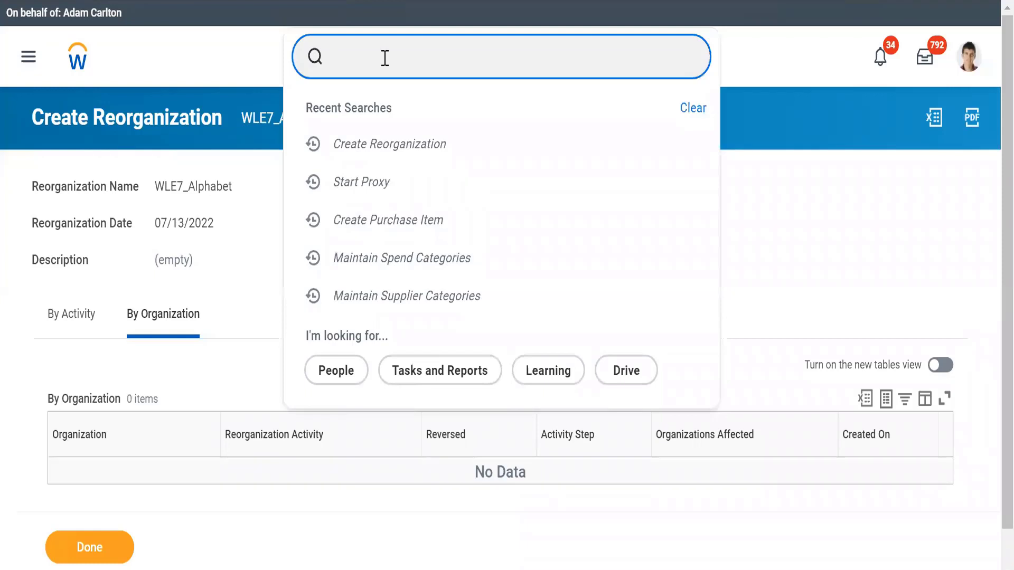
{"action": "type", "text": "cre comp"}
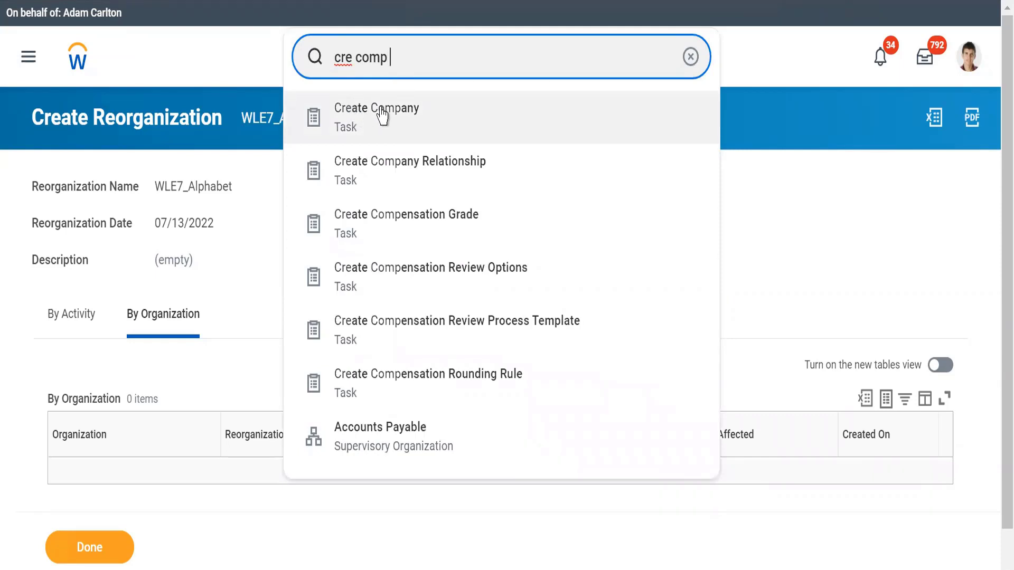
{"action": "type", "text": "hier"}
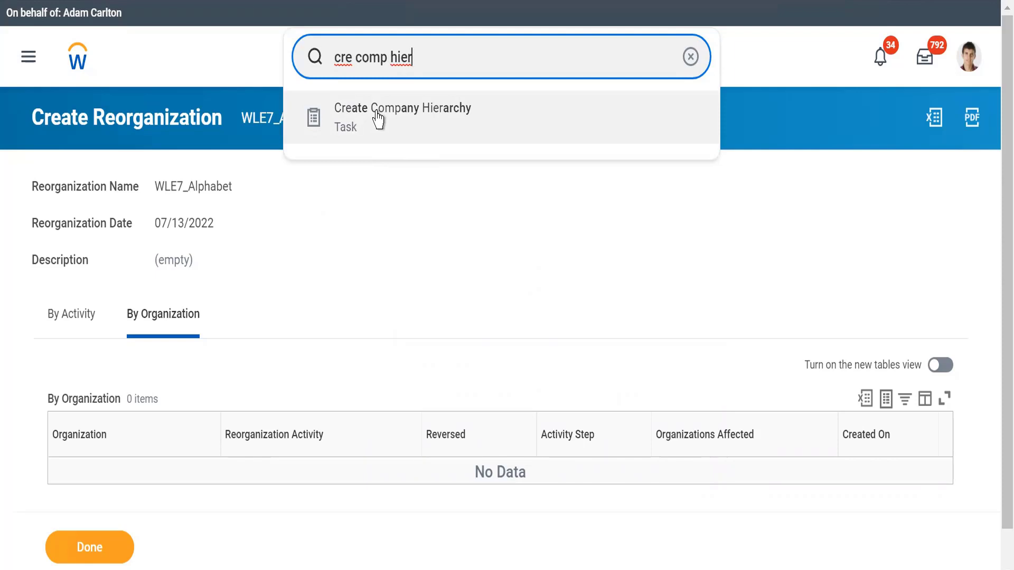
{"action": "key", "text": "BackSpace"}
{"action": "key", "text": "BackSpace"}
{"action": "key", "text": "BackSpace"}
{"action": "key", "text": "BackSpace"}
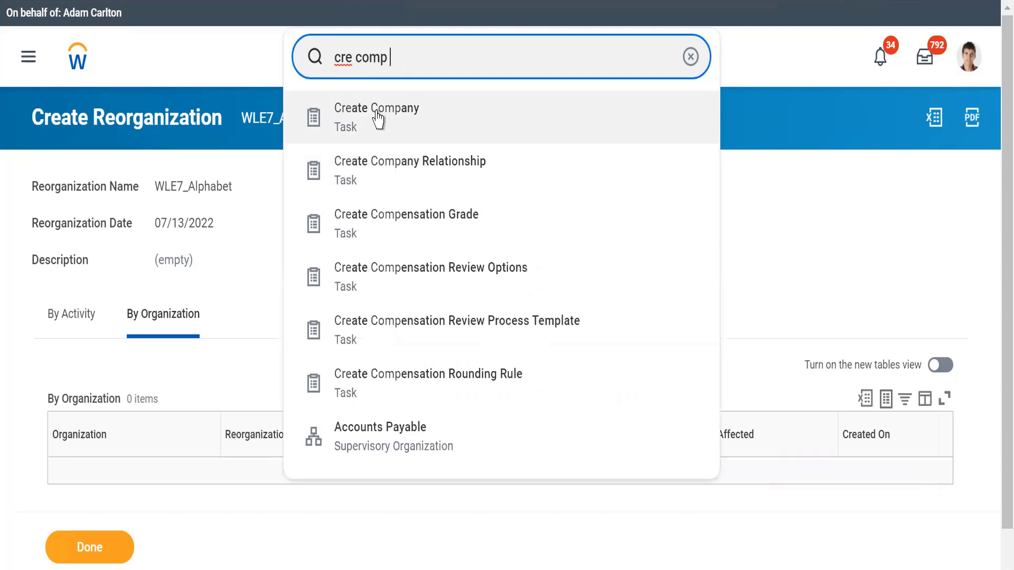
{"action": "left_click", "coordinate": [377, 119]}
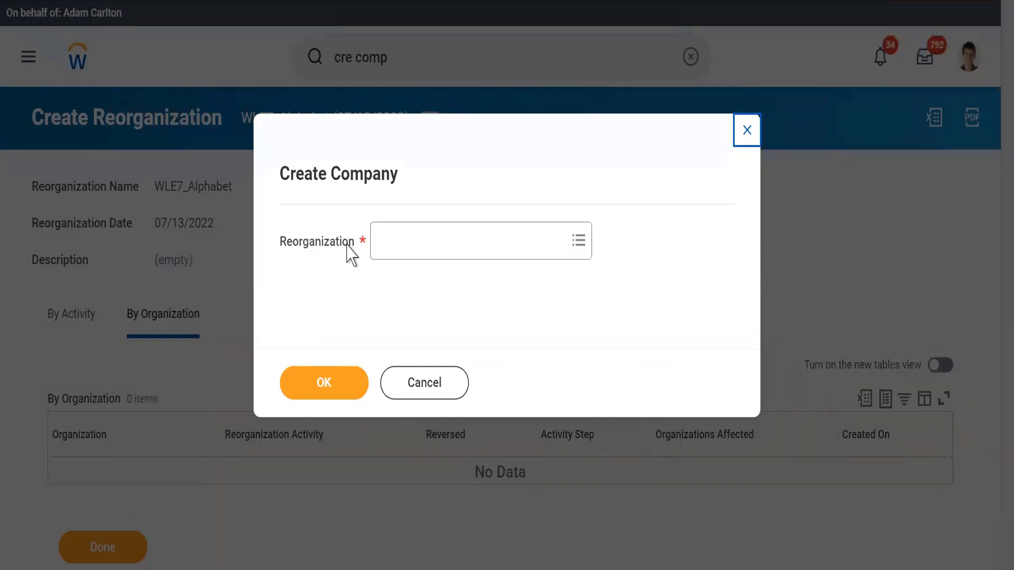
Assign the WLE7_Alphabet (07/13/2022) reorganization to the new company and continue to its details form.
{"action": "left_click", "coordinate": [395, 236]}
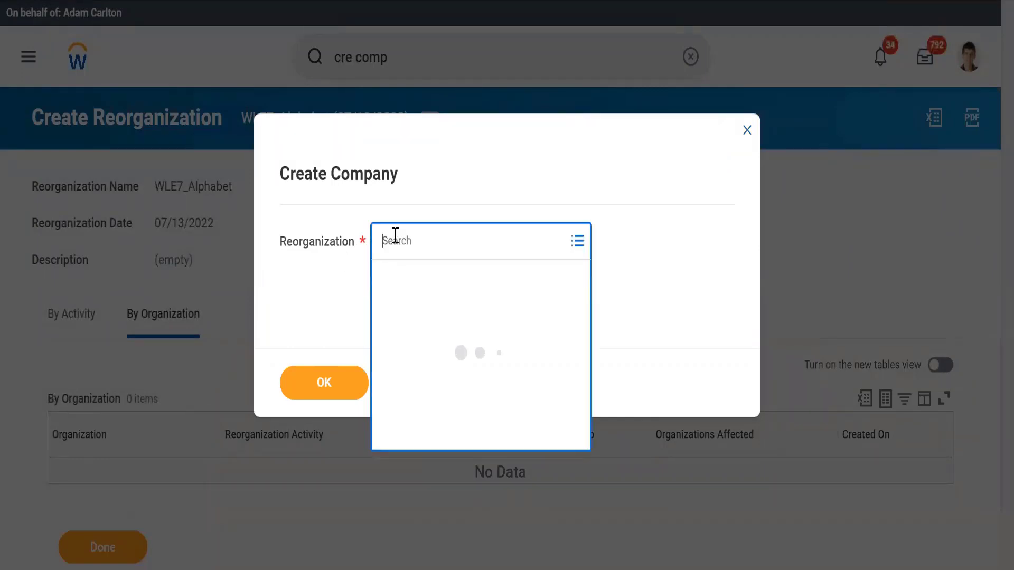
{"action": "type", "text": "W"}
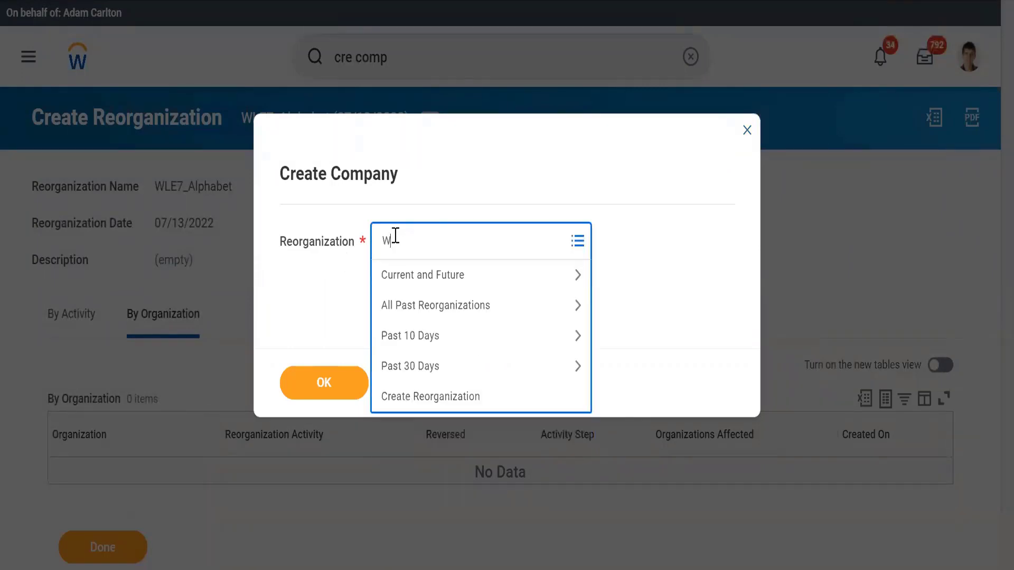
{"action": "type", "text": "LE7_Alphabet (07/13/2022"}
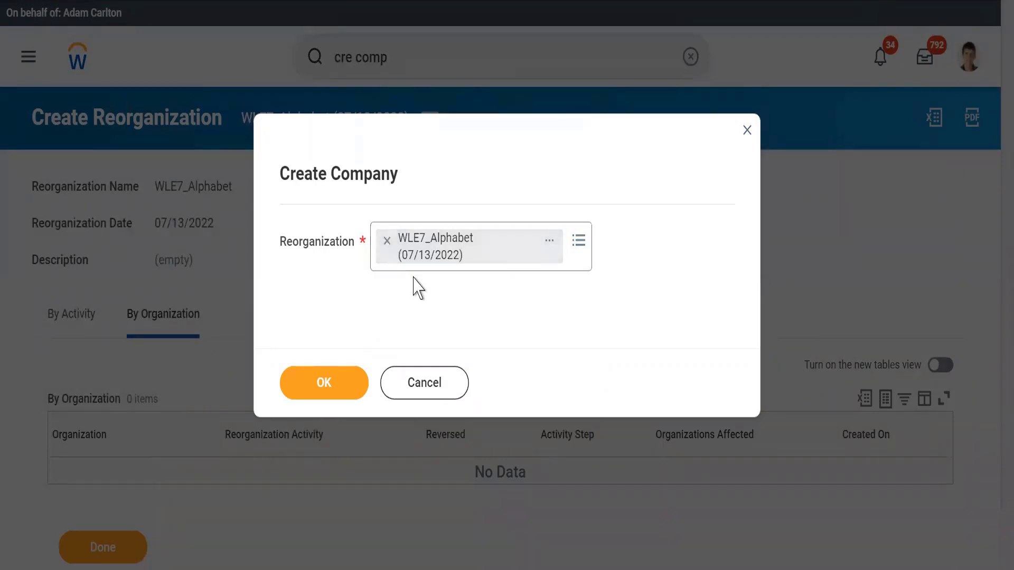
{"action": "left_click", "coordinate": [311, 385]}
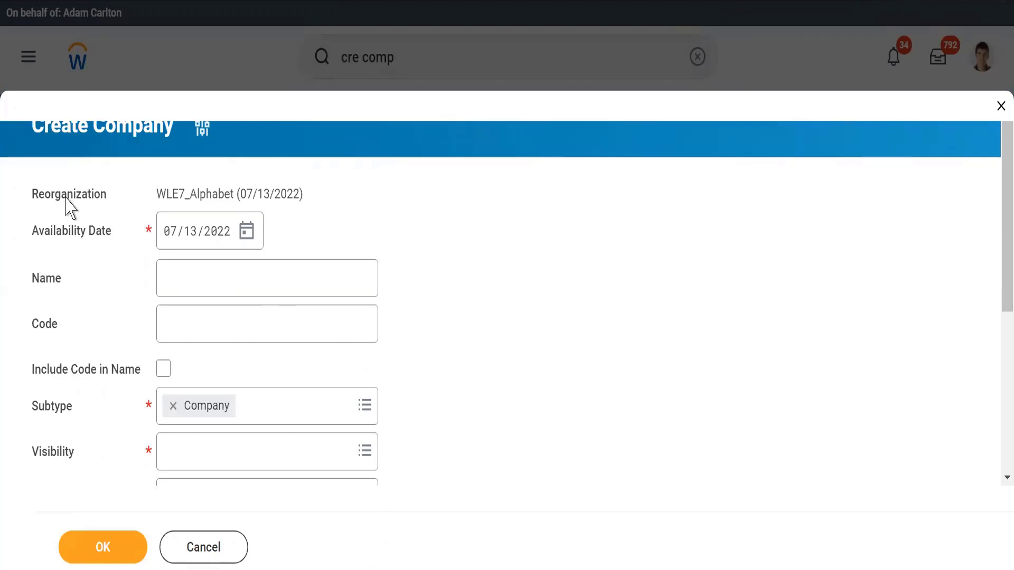
Name the company Alphabet inc and set its code to WLE7_.
{"action": "triple_click", "coordinate": [220, 194]}
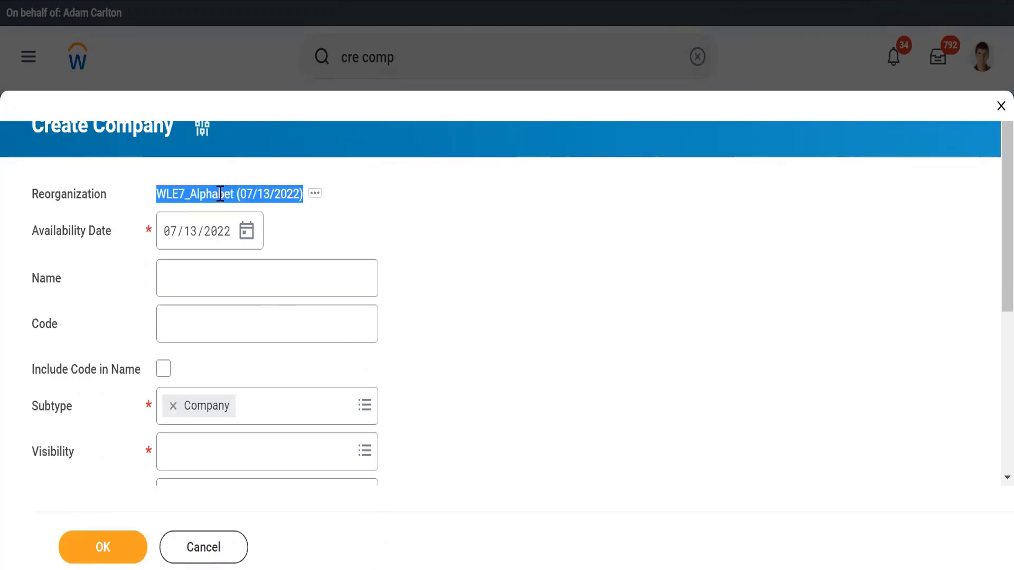
{"action": "left_click", "coordinate": [180, 292]}
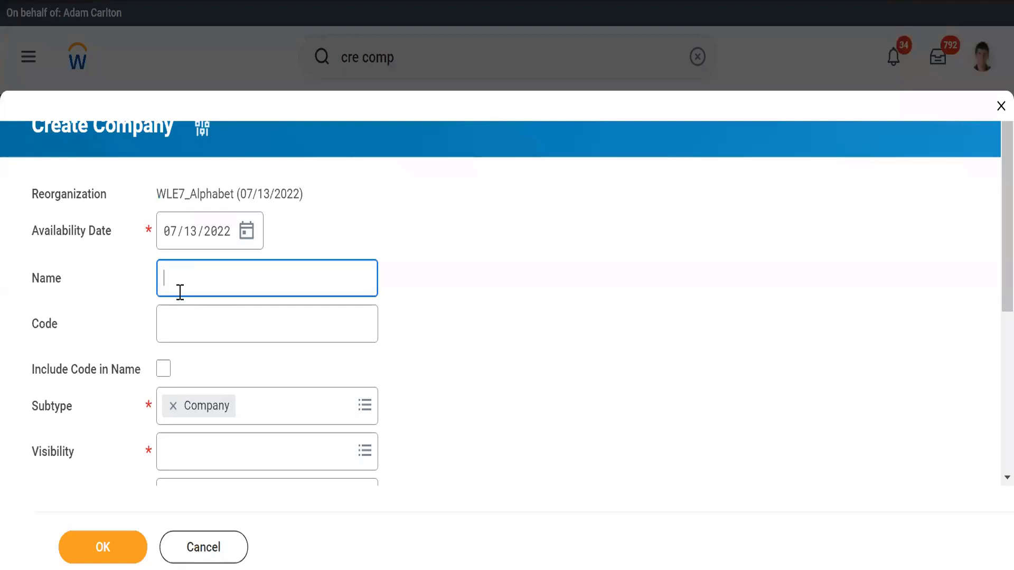
{"action": "type", "text": "Alphabet inc"}
{"action": "type", "text": "."}
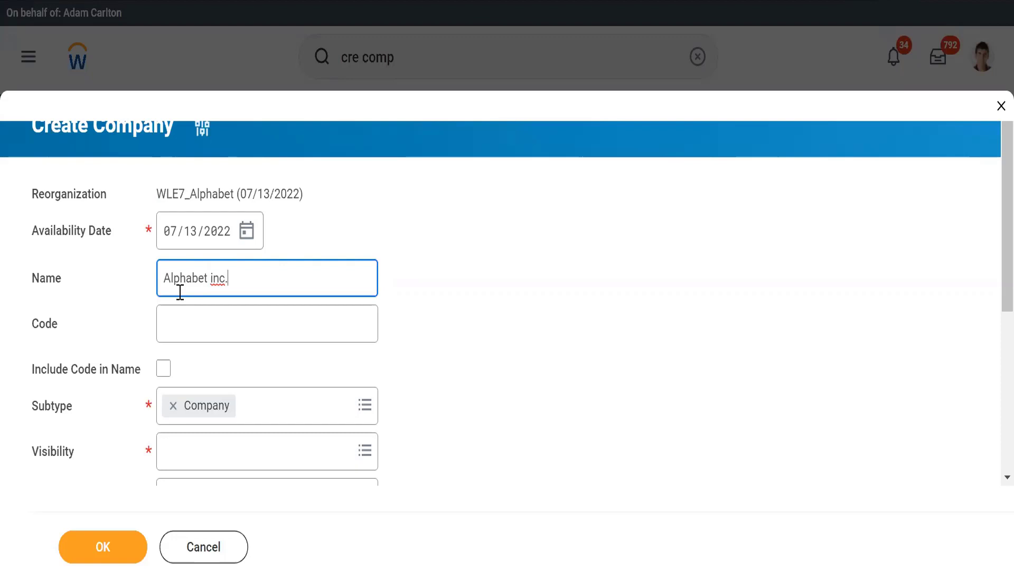
{"action": "key", "text": "BackSpace"}
{"action": "left_click", "coordinate": [168, 323]}
{"action": "type", "text": "WLE7_"}
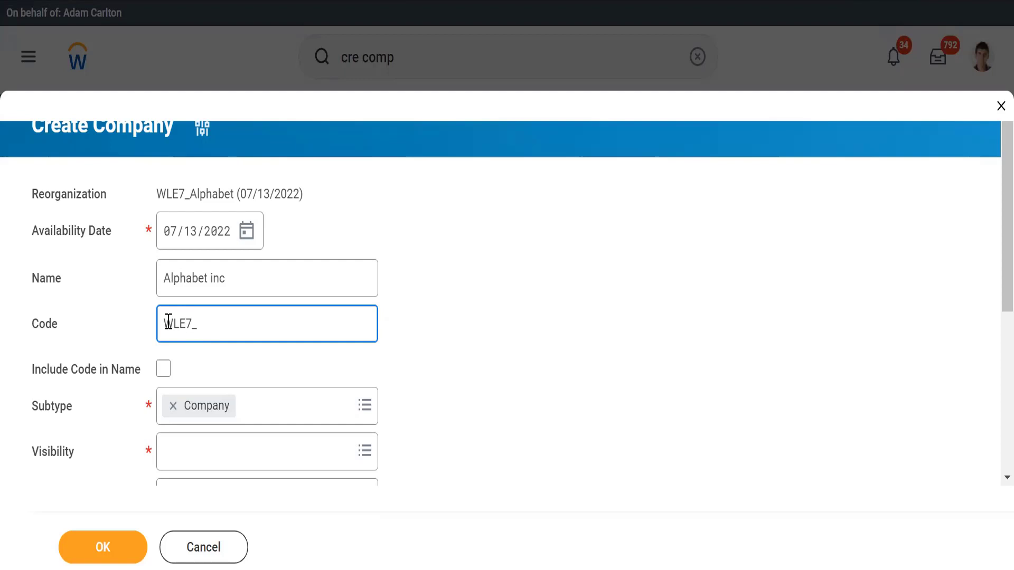
{"action": "left_click", "coordinate": [421, 367]}
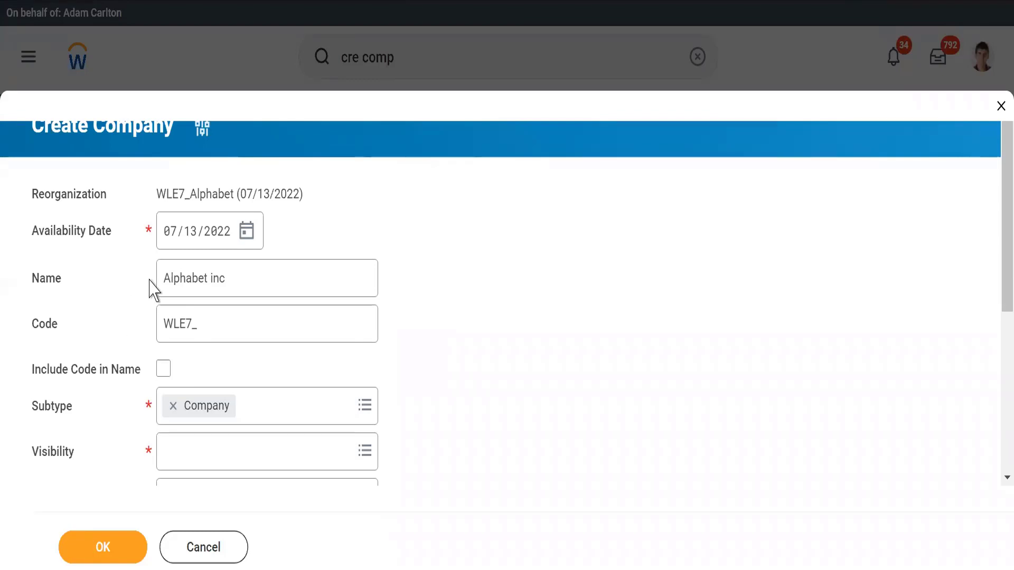
Enable including the company's code in its name.
{"action": "triple_click", "coordinate": [172, 277]}
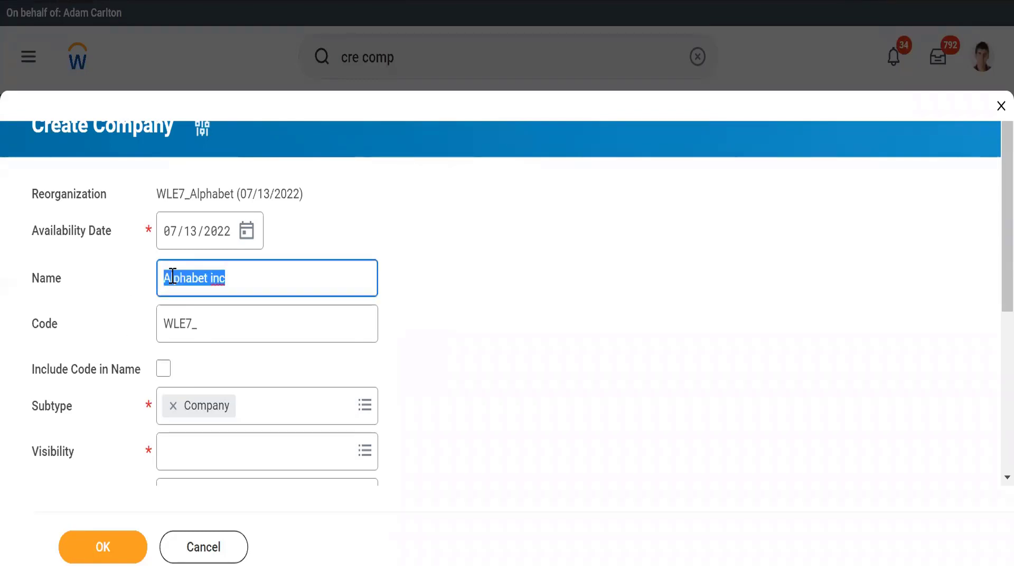
{"action": "left_click", "coordinate": [238, 279]}
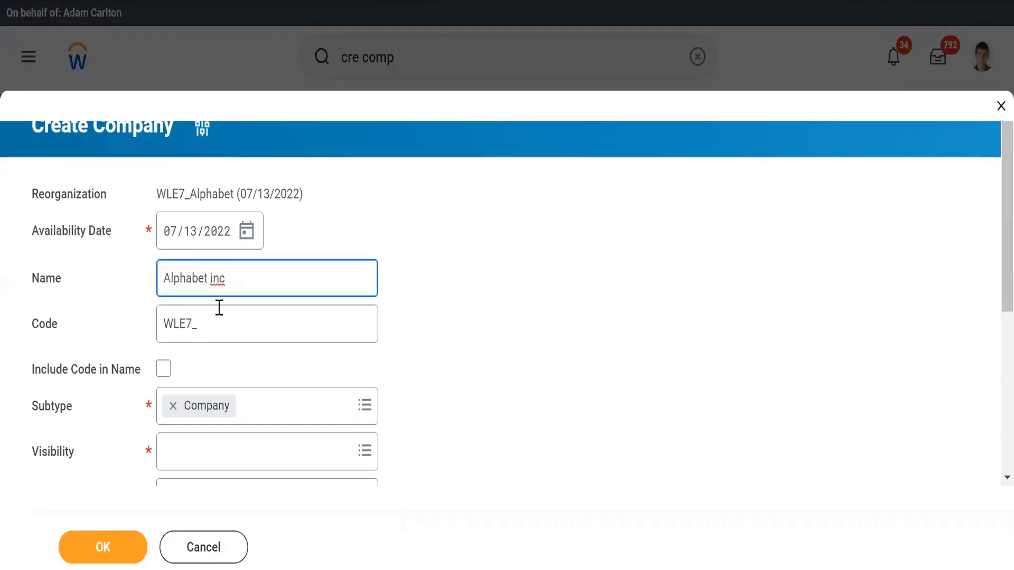
{"action": "left_click", "coordinate": [188, 332]}
{"action": "double_click", "coordinate": [179, 317]}
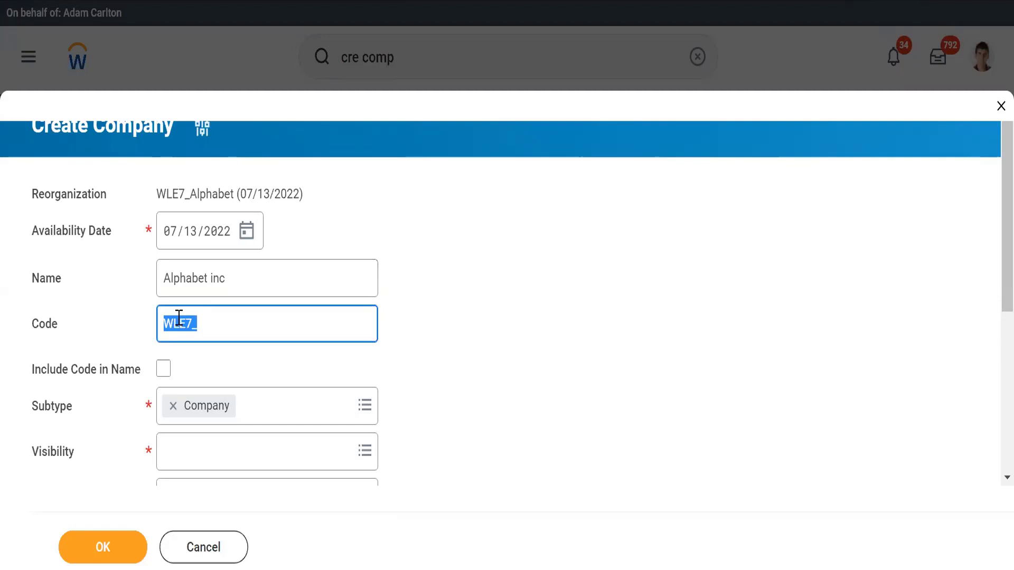
{"action": "left_click", "coordinate": [166, 372]}
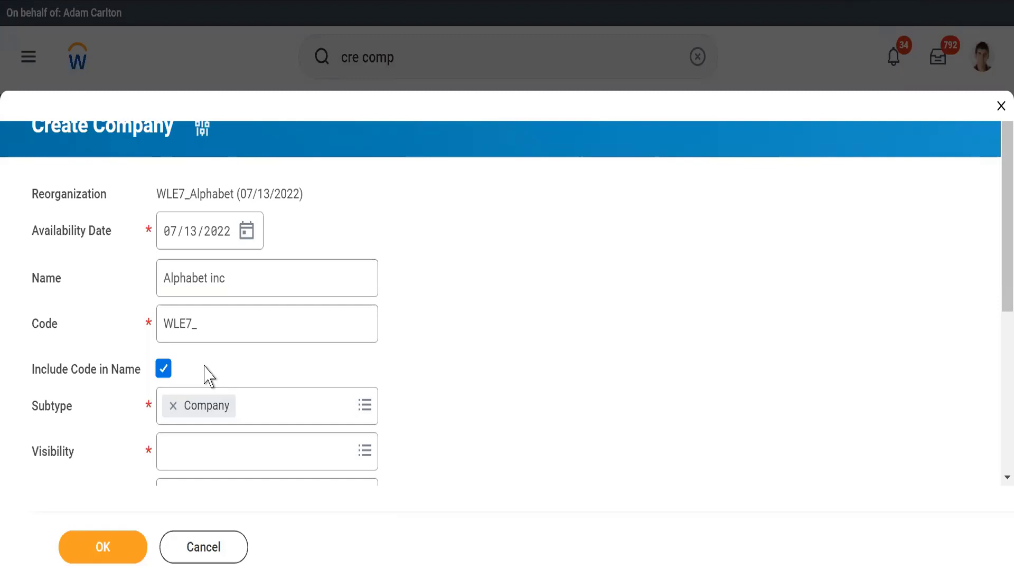
Check the new company's availability date against the calendar, along with its assigned reorganization and name.
{"action": "left_click", "coordinate": [248, 235]}
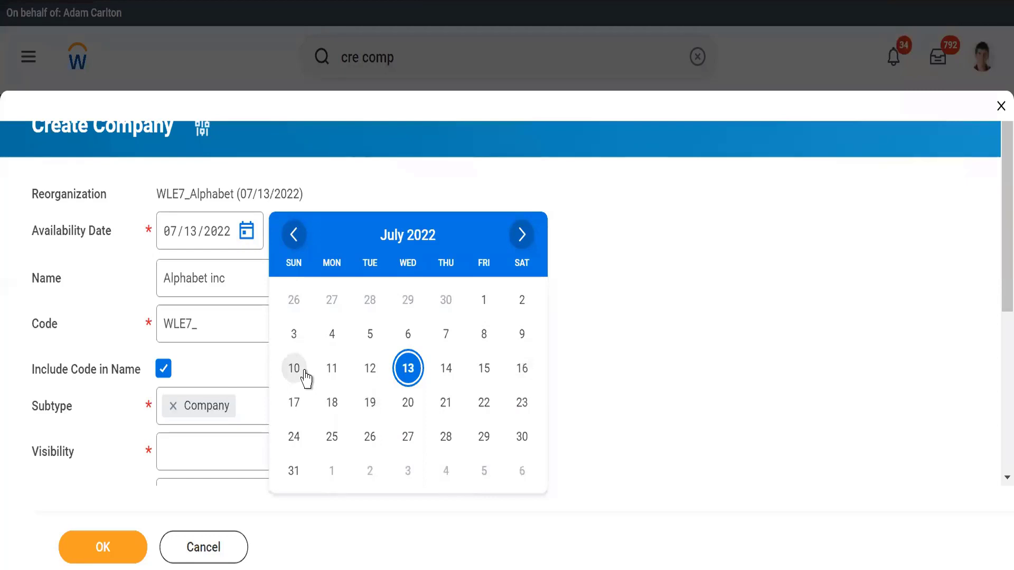
{"action": "left_click", "coordinate": [419, 179]}
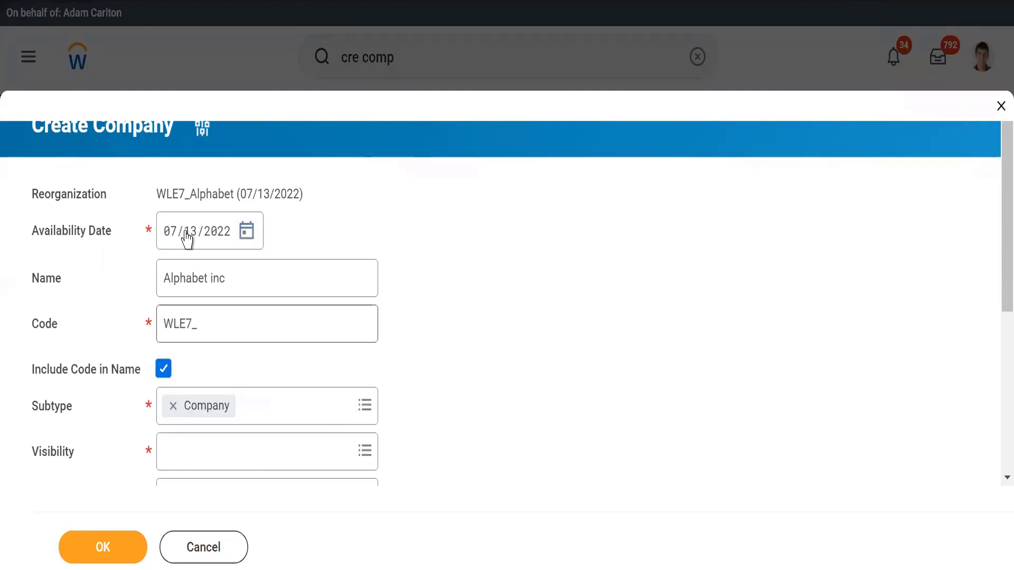
{"action": "left_click_drag", "start_coordinate": [156, 193], "coordinate": [236, 194]}
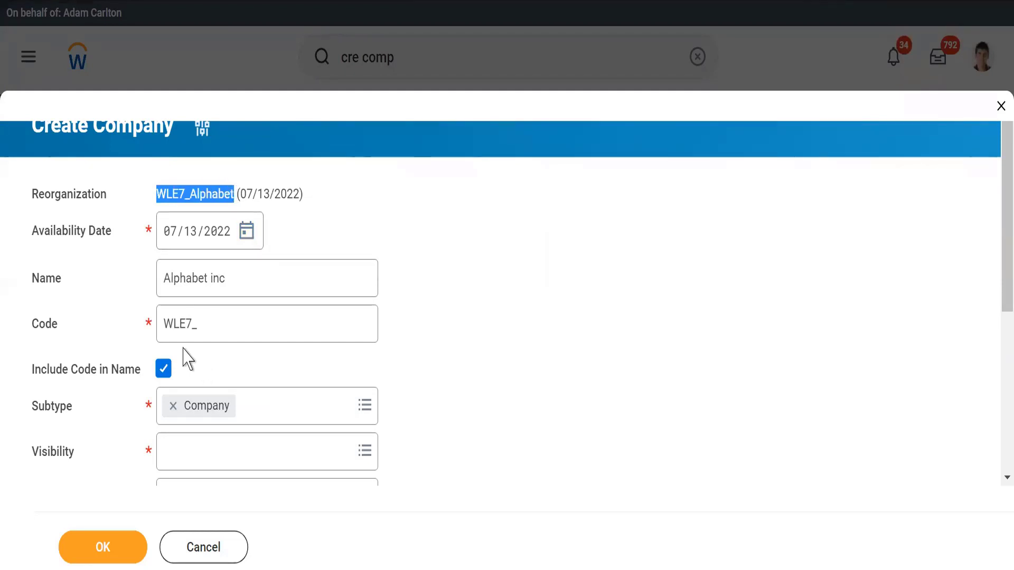
{"action": "left_click", "coordinate": [227, 283]}
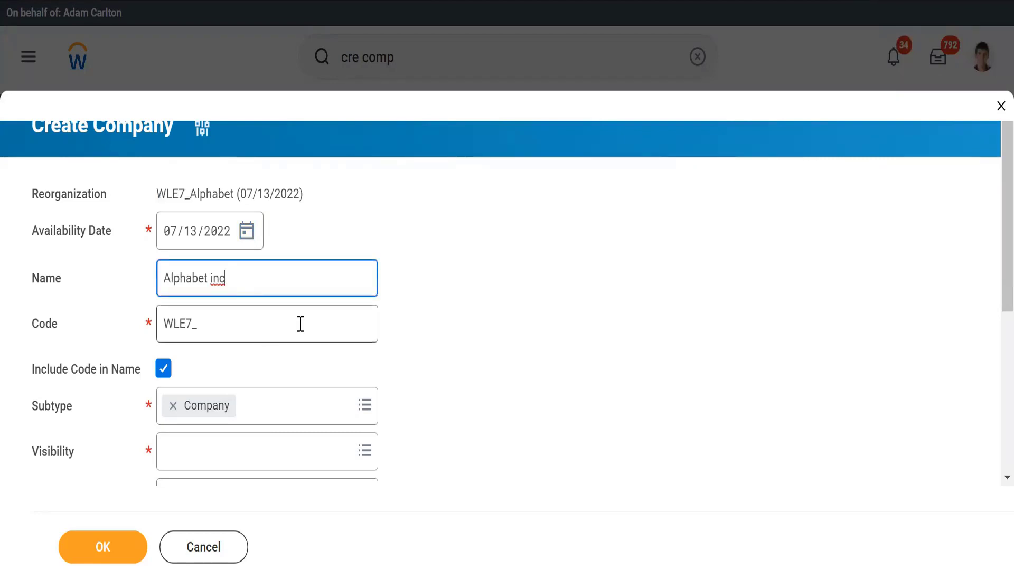
{"action": "left_click", "coordinate": [433, 347]}
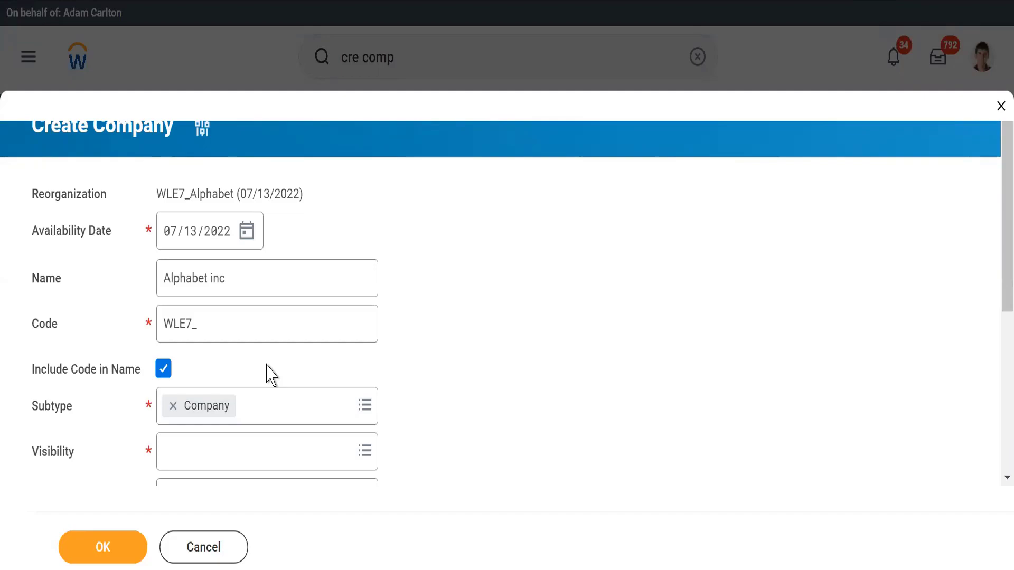
Switch to the text notes and review the pre-defined organization types and subtypes, focusing on Company.
{"action": "key", "text": "alt+Tab"}
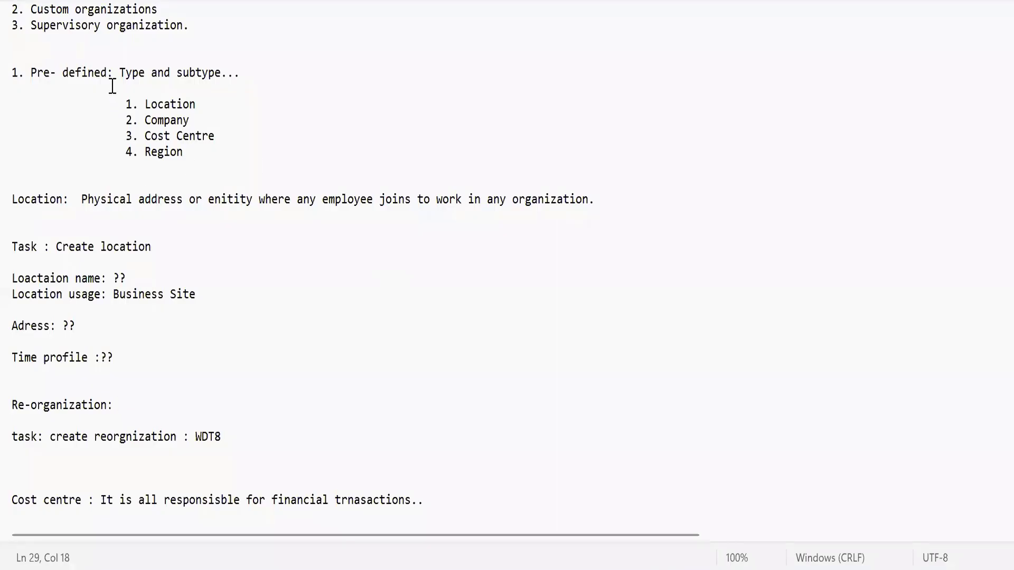
{"action": "left_click_drag", "start_coordinate": [100, 72], "coordinate": [284, 86]}
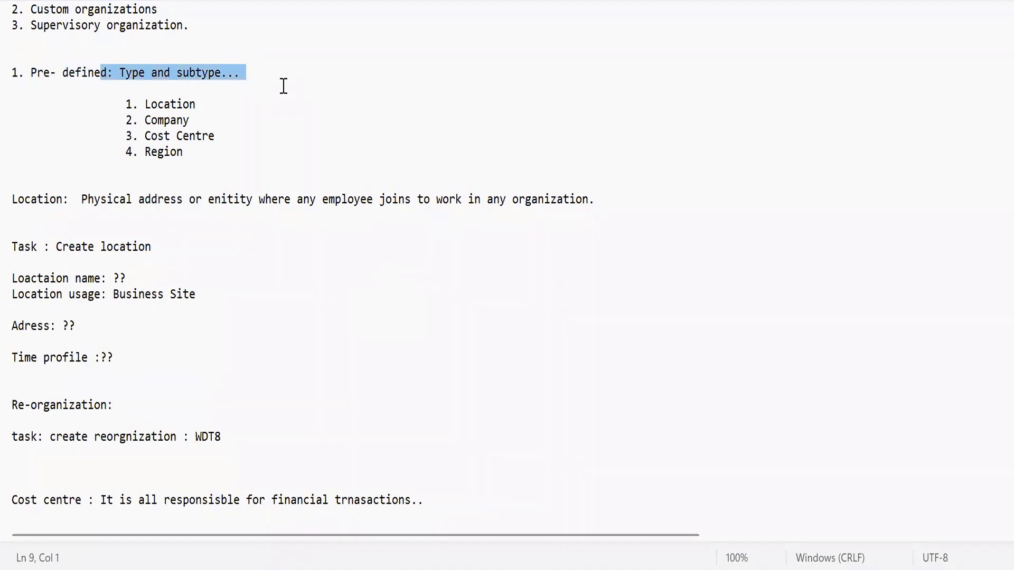
{"action": "triple_click", "coordinate": [140, 76]}
{"action": "double_click", "coordinate": [136, 74]}
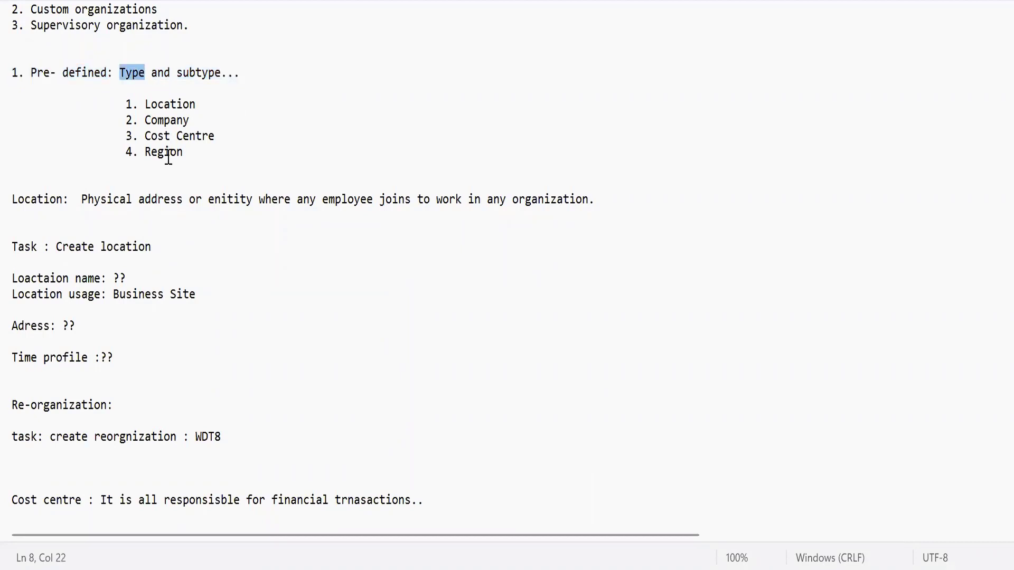
{"action": "left_click", "coordinate": [223, 106]}
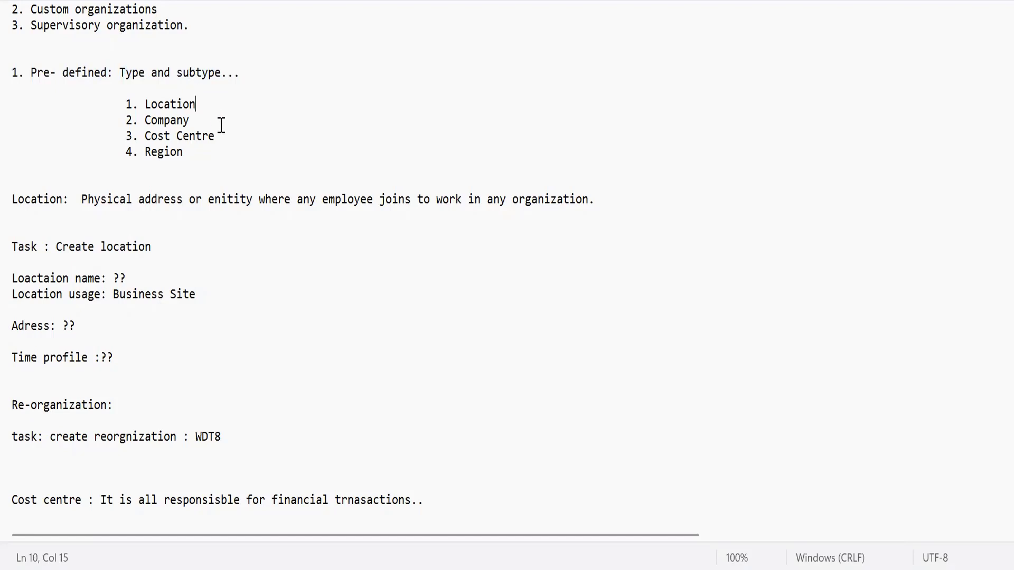
{"action": "double_click", "coordinate": [166, 122]}
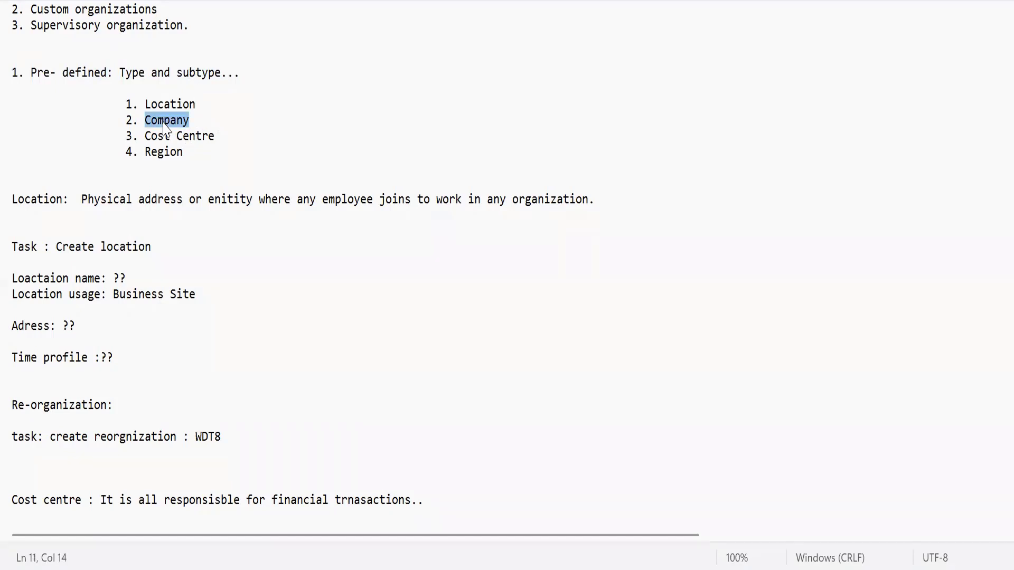
Return to Workday and check which subtype options are offered for the new company.
{"action": "key", "text": "alt+Tab"}
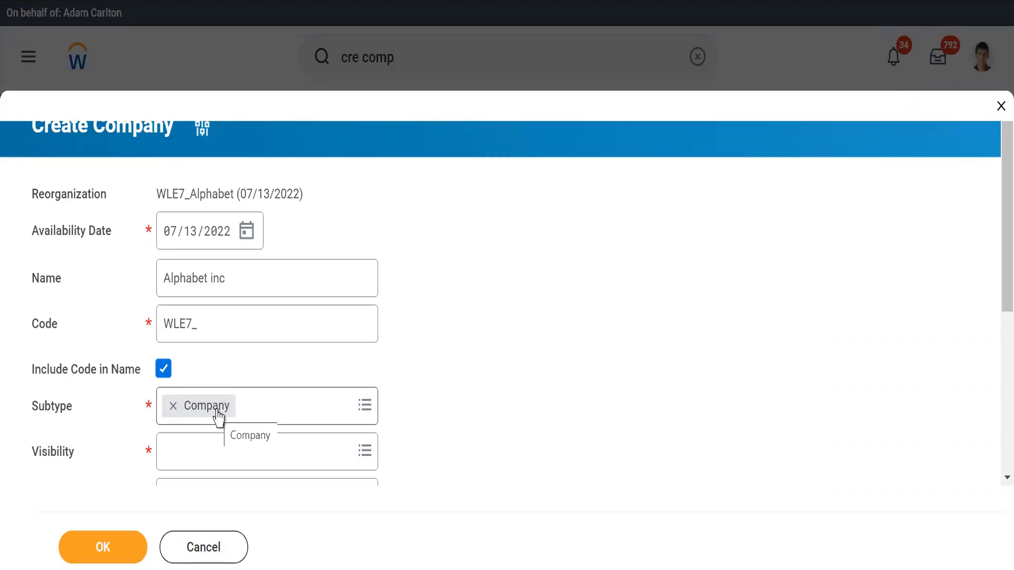
{"action": "left_click", "coordinate": [306, 410]}
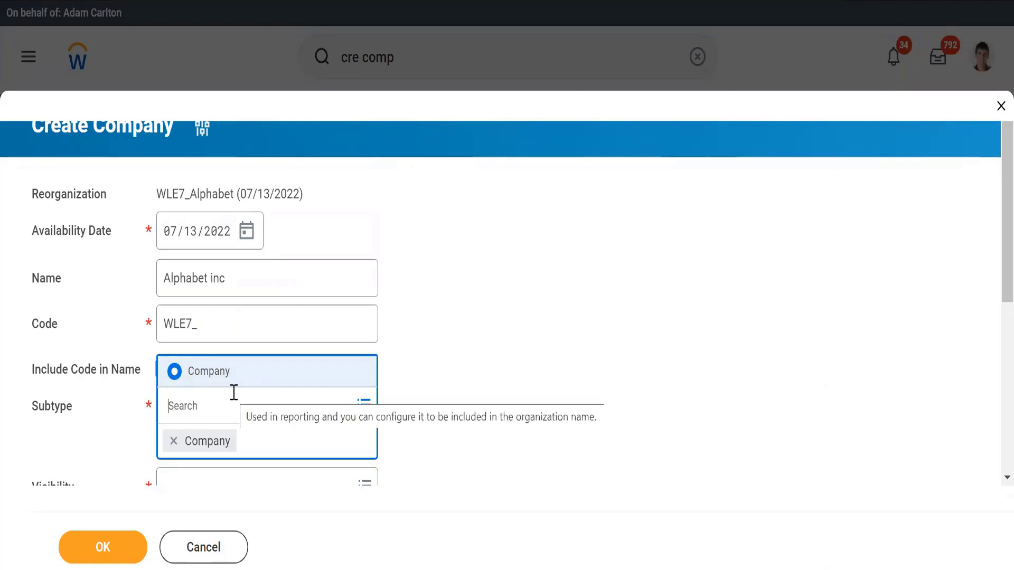
{"action": "left_click", "coordinate": [481, 392]}
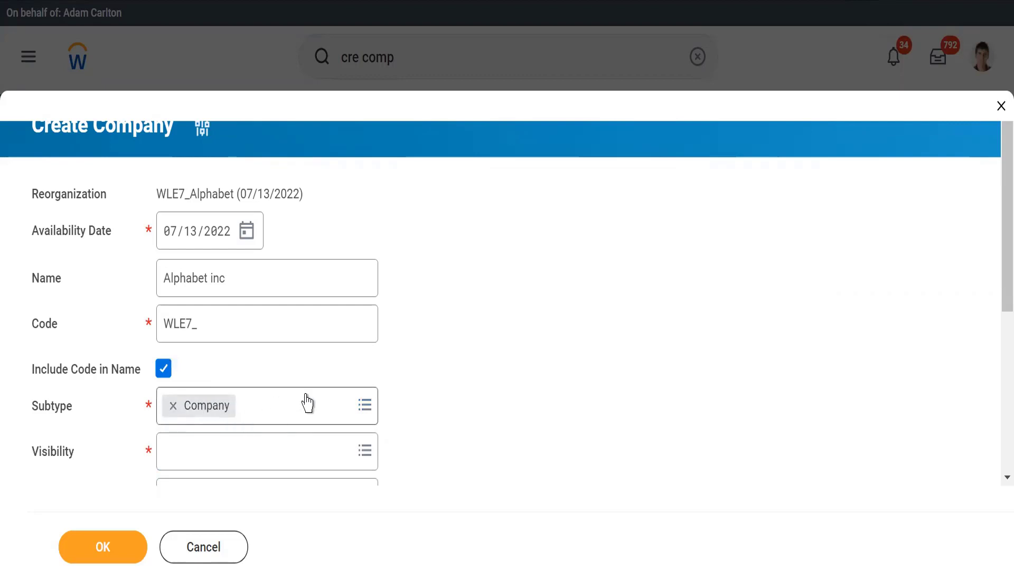
{"action": "mouse_move", "coordinate": [311, 404]}
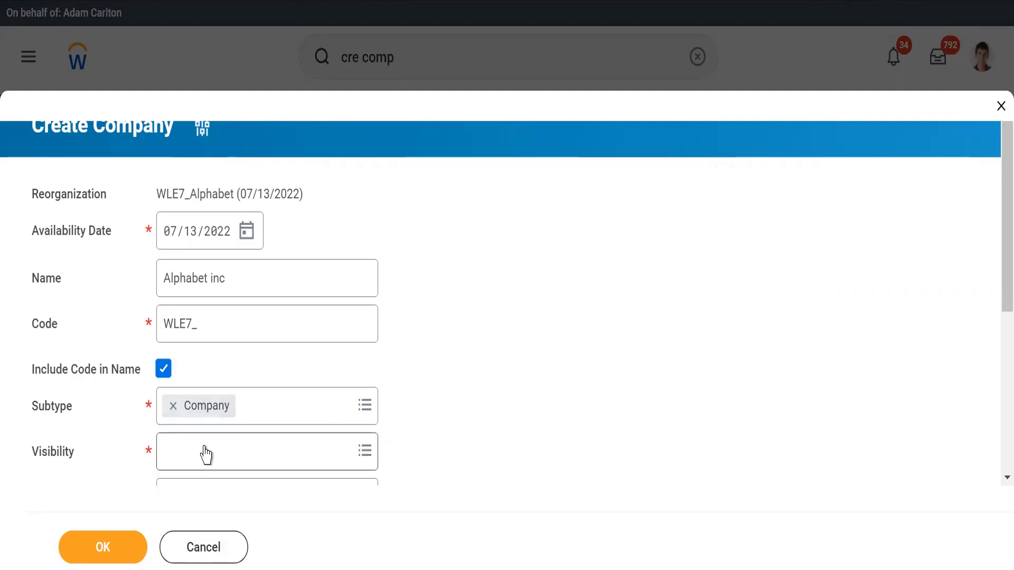
Set the new company's visibility to Everyone.
{"action": "left_click", "coordinate": [174, 453]}
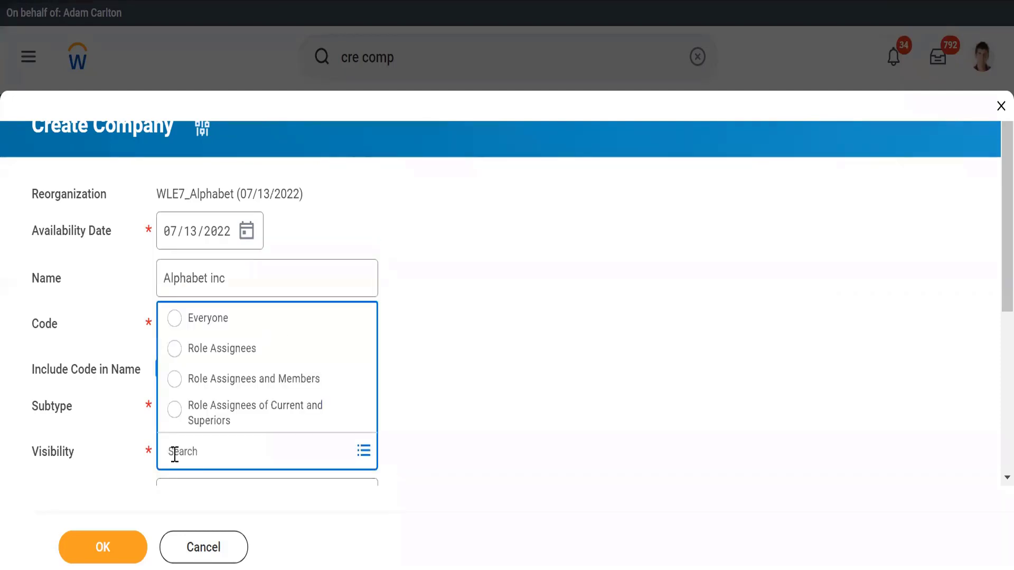
{"action": "left_click", "coordinate": [176, 319]}
{"action": "left_click", "coordinate": [527, 393]}
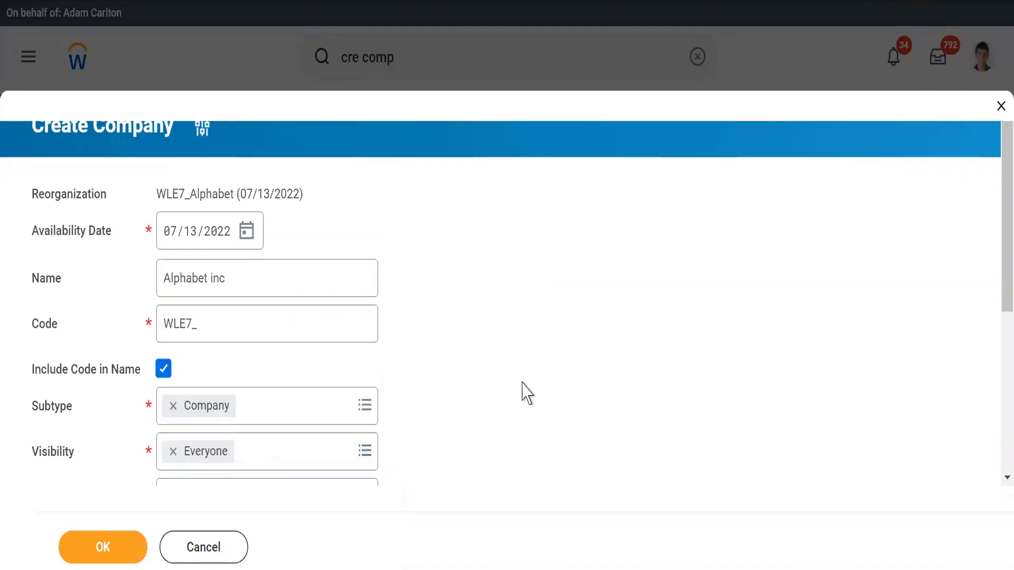
Set the company currency to USD.
{"action": "scroll", "coordinate": [527, 393], "scroll_direction": "down", "scroll_amount": 5}
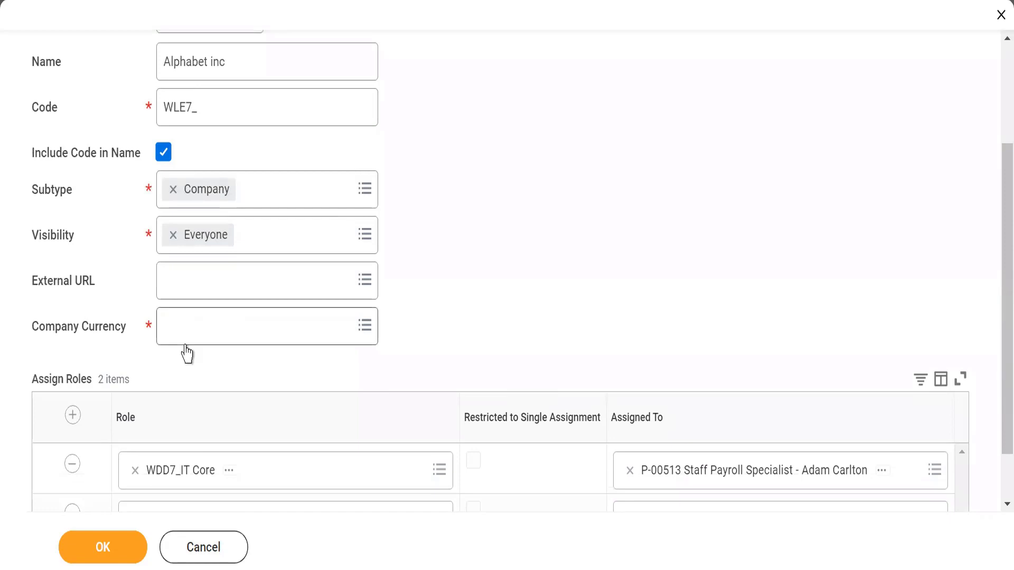
{"action": "left_click", "coordinate": [174, 317]}
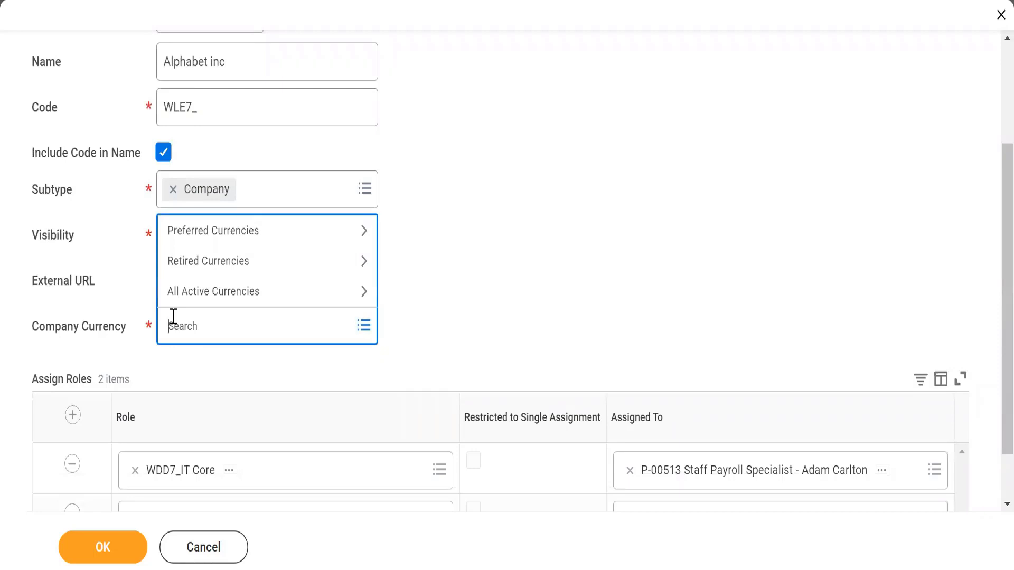
{"action": "type", "text": "usd"}
{"action": "key", "text": "Return"}
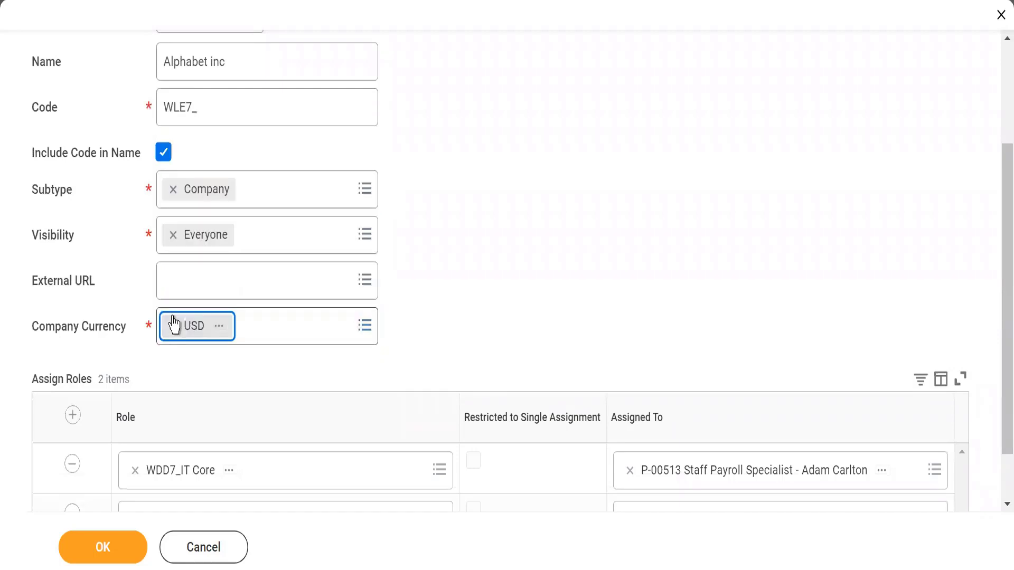
{"action": "left_click", "coordinate": [491, 253]}
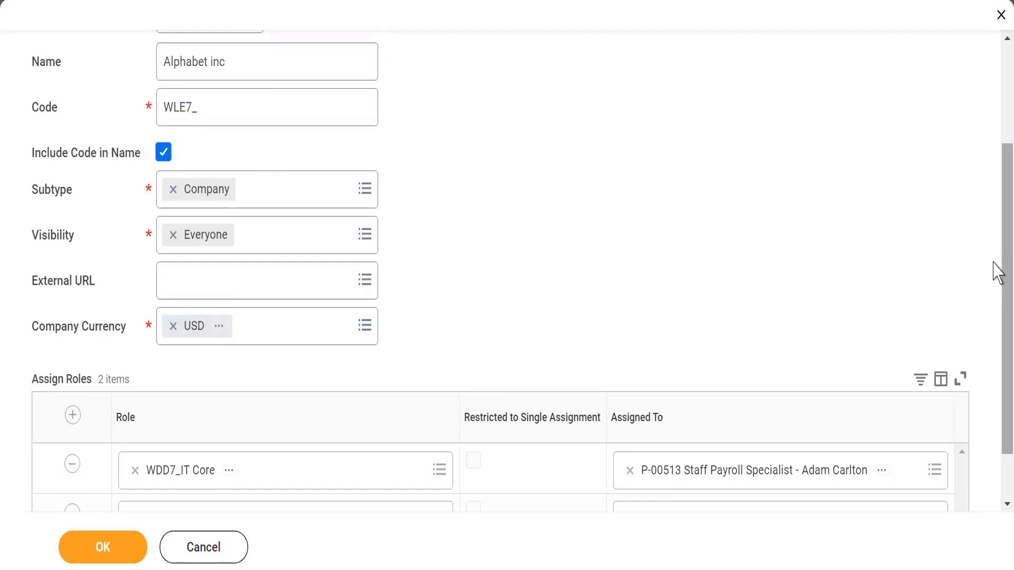
Review the roles and assignees prefilled in the Assign Roles table.
{"action": "left_click_drag", "start_coordinate": [997, 312], "coordinate": [996, 376]}
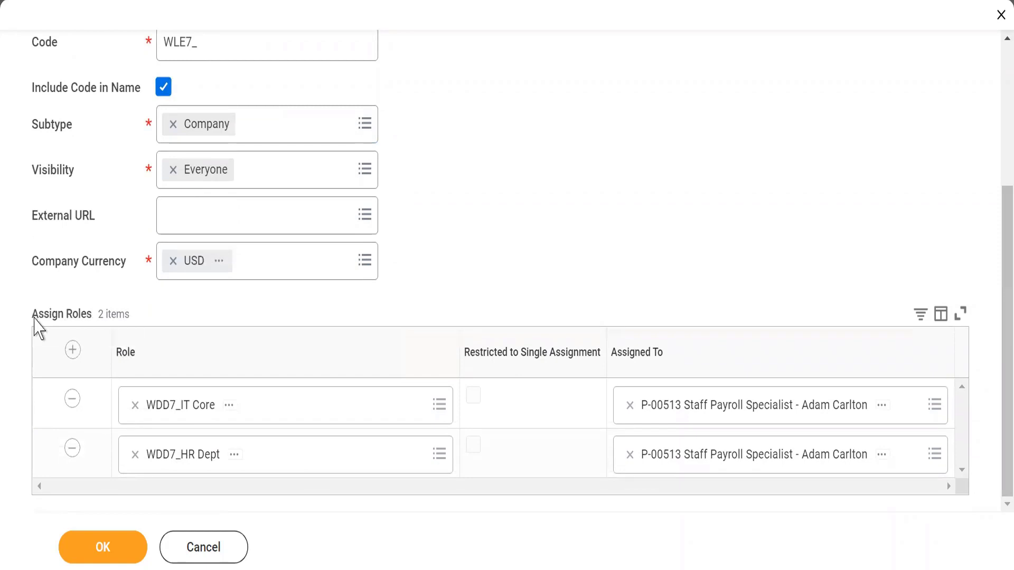
{"action": "left_click_drag", "start_coordinate": [43, 311], "coordinate": [131, 323]}
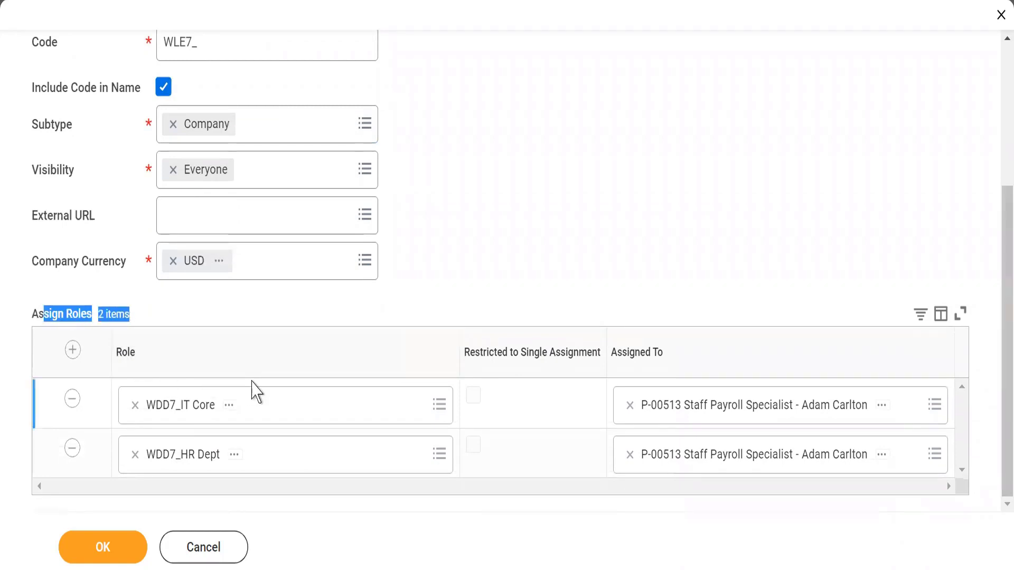
{"action": "left_click", "coordinate": [400, 294]}
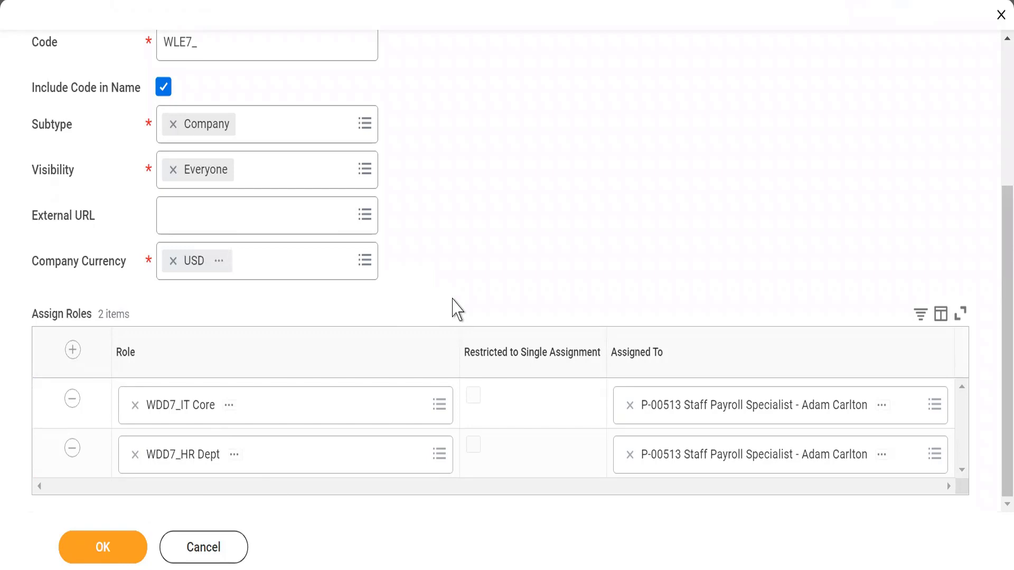
Try to submit the company with the prefilled role assignments and examine the reported errors.
{"action": "left_click", "coordinate": [99, 554]}
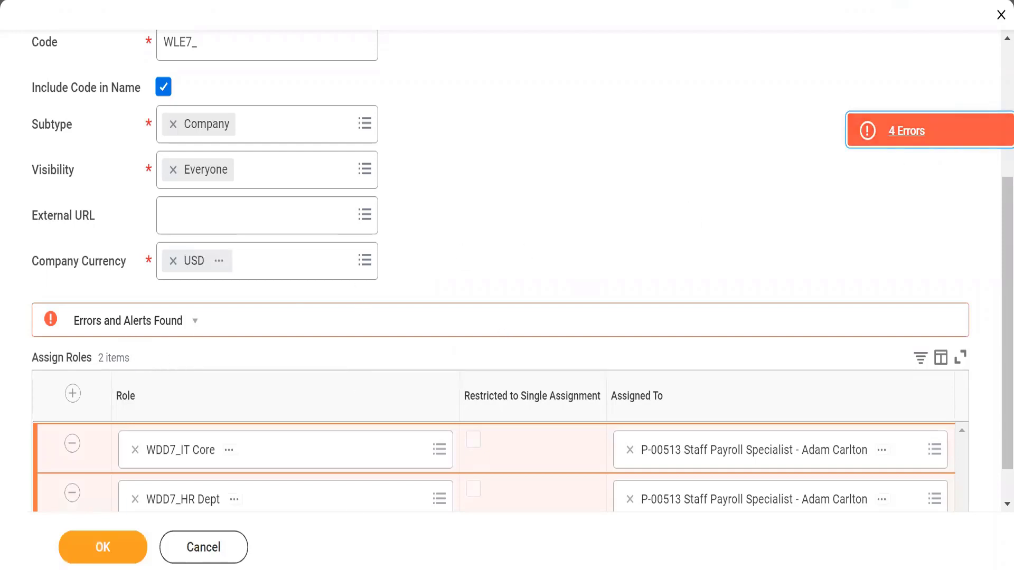
{"action": "left_click", "coordinate": [964, 134]}
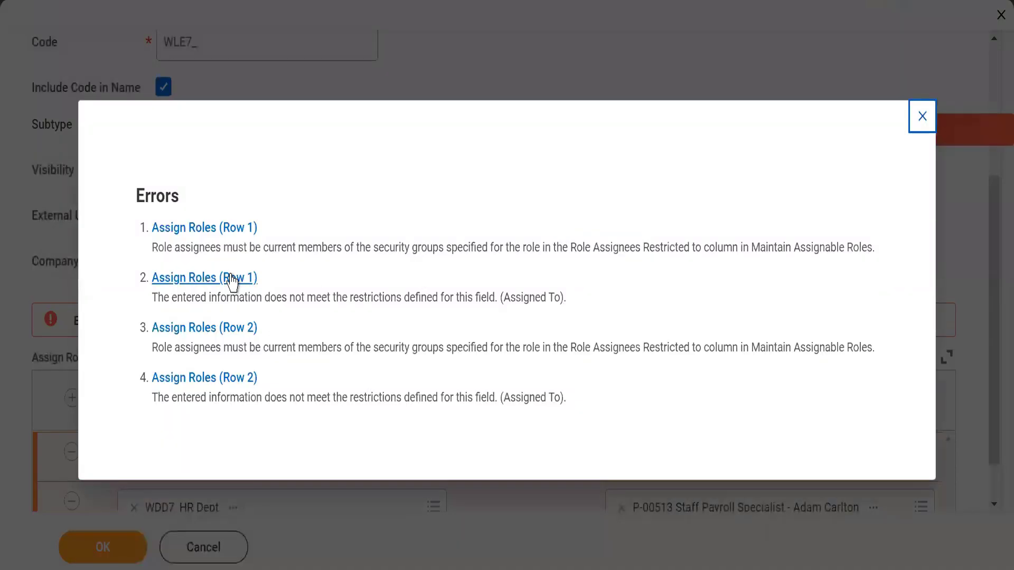
{"action": "triple_click", "coordinate": [169, 250]}
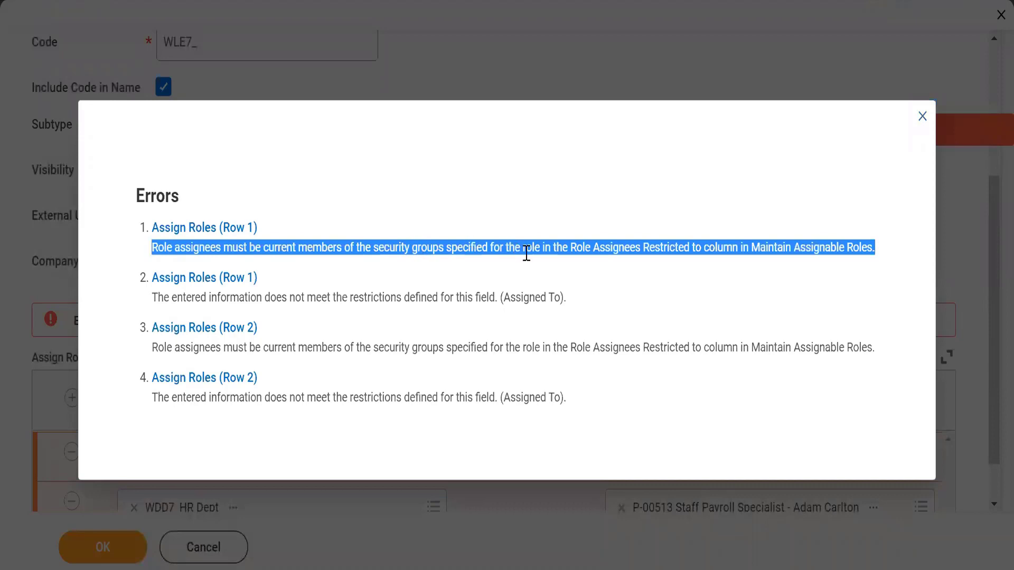
{"action": "left_click", "coordinate": [923, 116]}
Remove the WDD7_IT Core and WDD7_HR Dept rows from the role assignments and submit the new company.
{"action": "scroll", "coordinate": [997, 350], "scroll_direction": "down", "scroll_amount": 1}
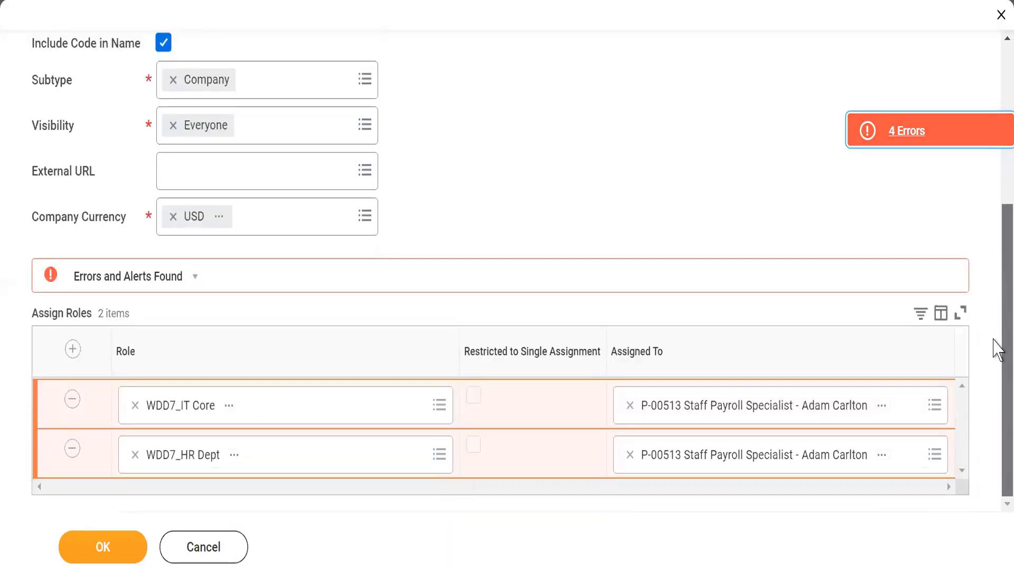
{"action": "left_click", "coordinate": [72, 399]}
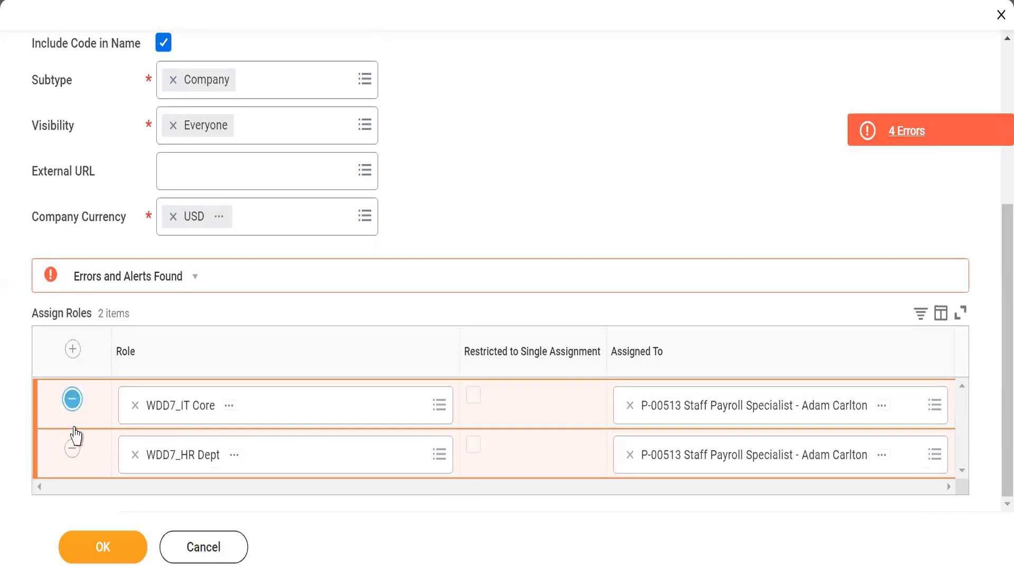
{"action": "left_click", "coordinate": [73, 449]}
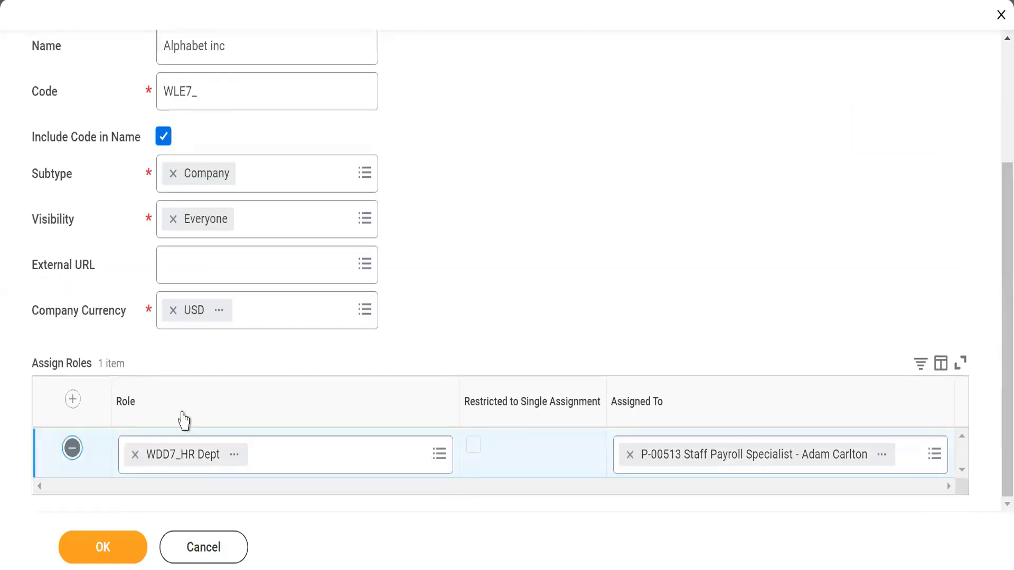
{"action": "left_click", "coordinate": [84, 553]}
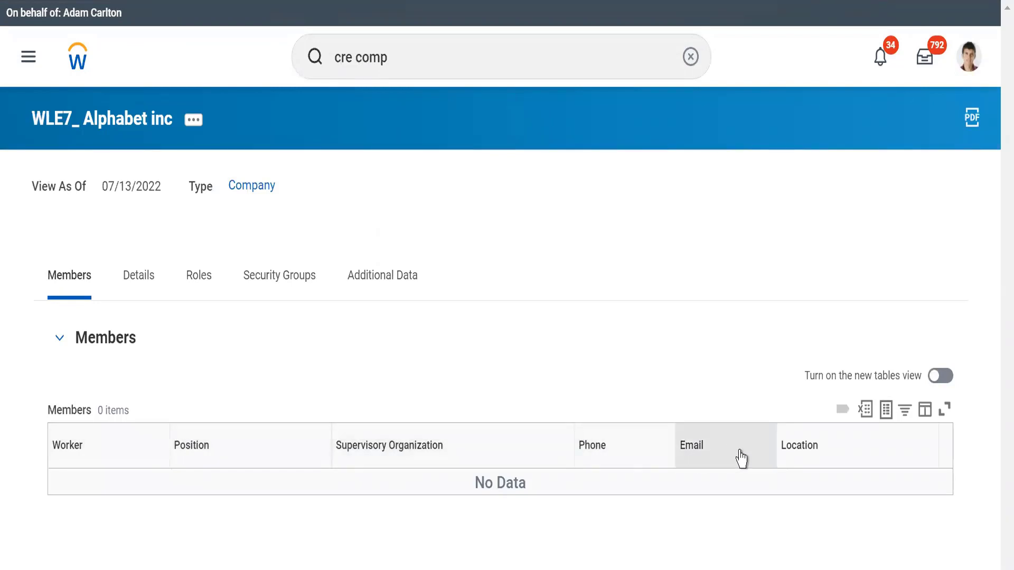
Examine the created company's details, including its availability date, and its list of assignable roles.
{"action": "left_click", "coordinate": [134, 286]}
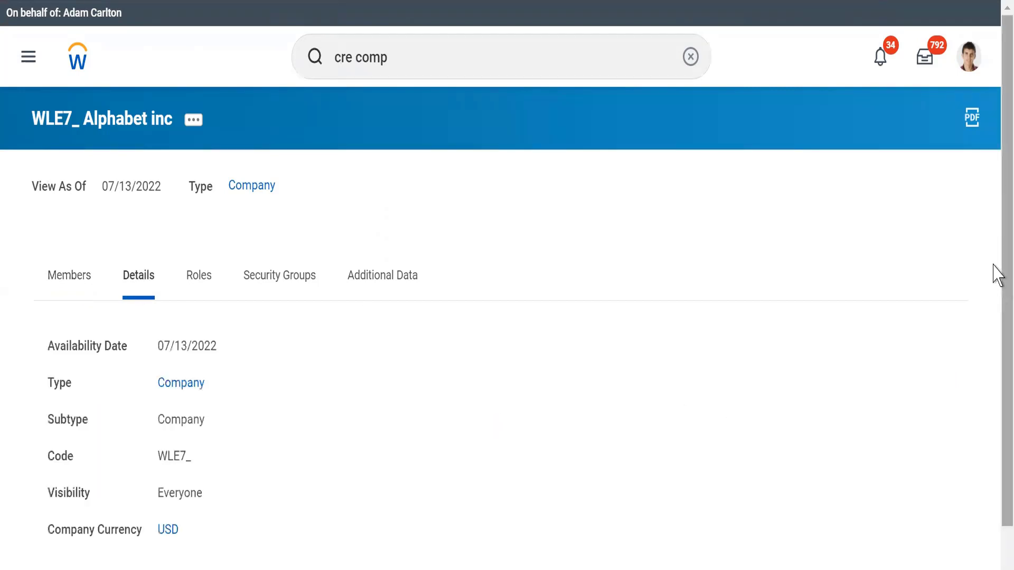
{"action": "scroll", "coordinate": [997, 370], "scroll_direction": "down", "scroll_amount": 2}
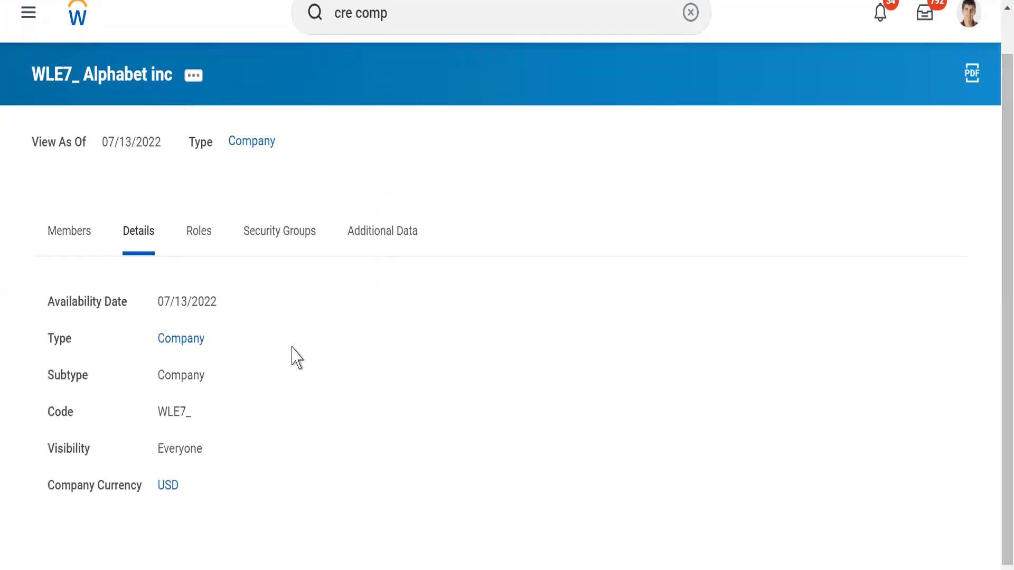
{"action": "triple_click", "coordinate": [175, 299]}
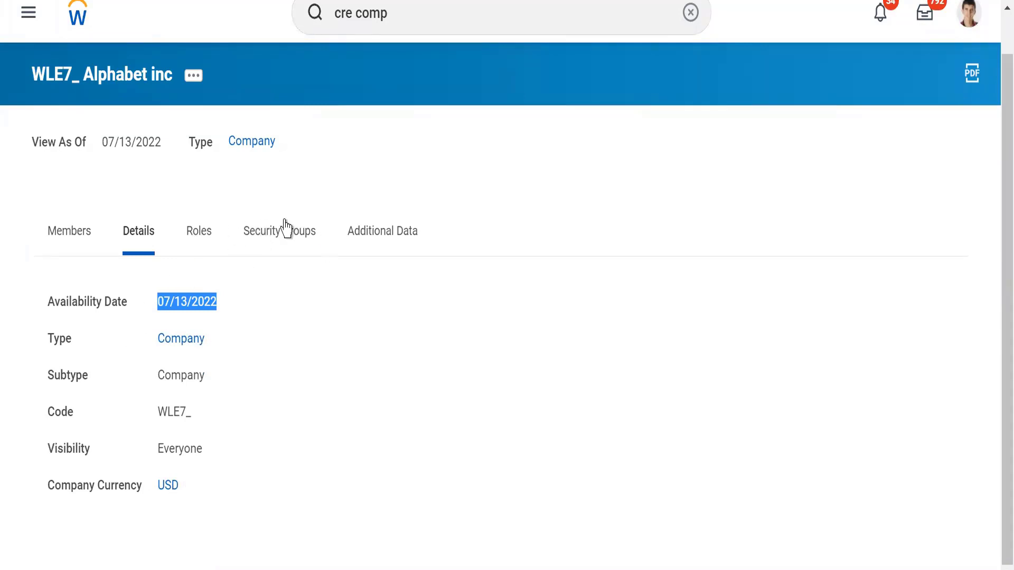
{"action": "left_click", "coordinate": [213, 191]}
{"action": "left_click", "coordinate": [199, 230]}
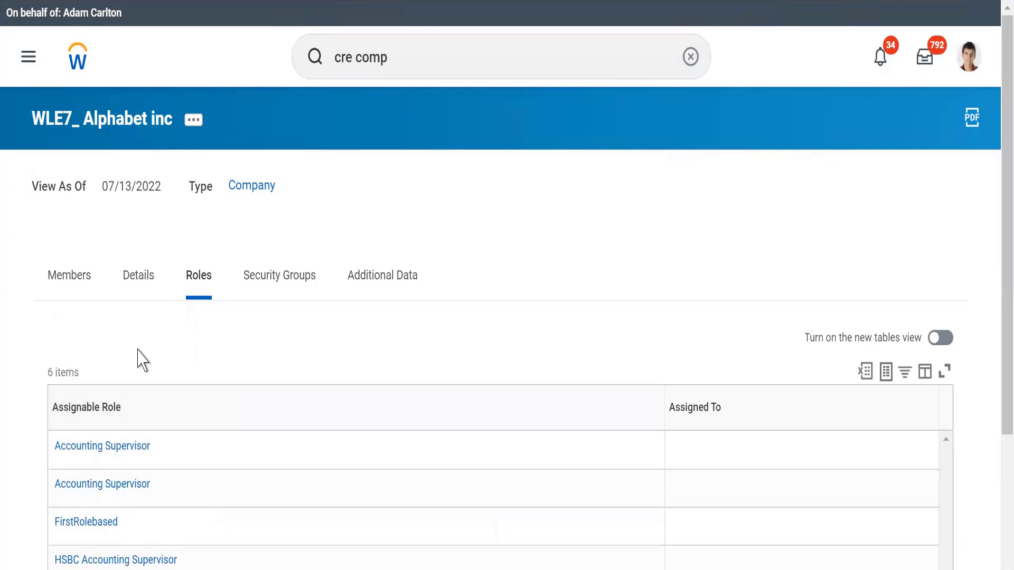
{"action": "scroll", "coordinate": [143, 359], "scroll_direction": "down", "scroll_amount": 3}
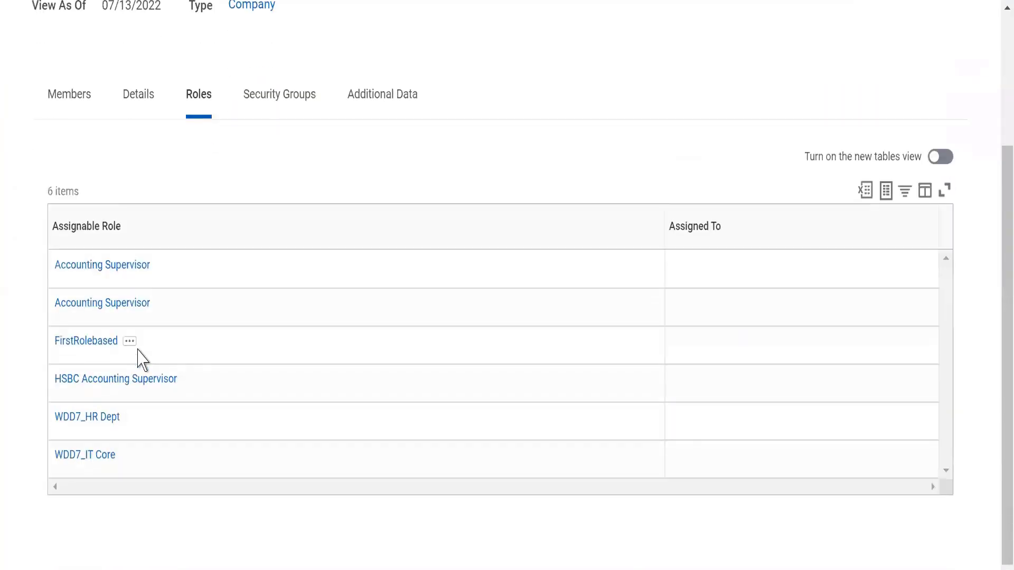
Examine the security groups listed for the new company alongside its assignable roles.
{"action": "scroll", "coordinate": [142, 359], "scroll_direction": "up", "scroll_amount": 3}
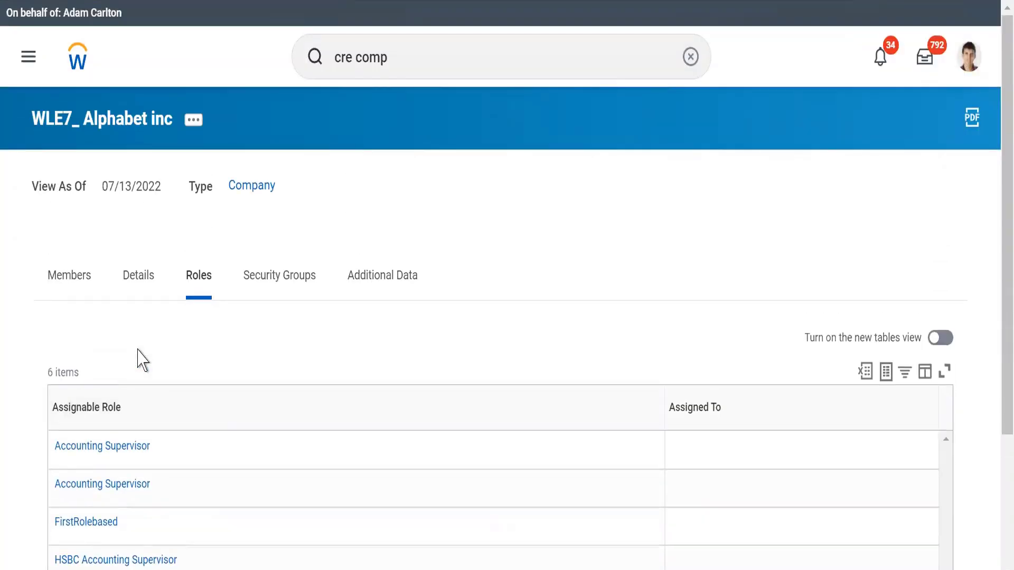
{"action": "left_click", "coordinate": [270, 302]}
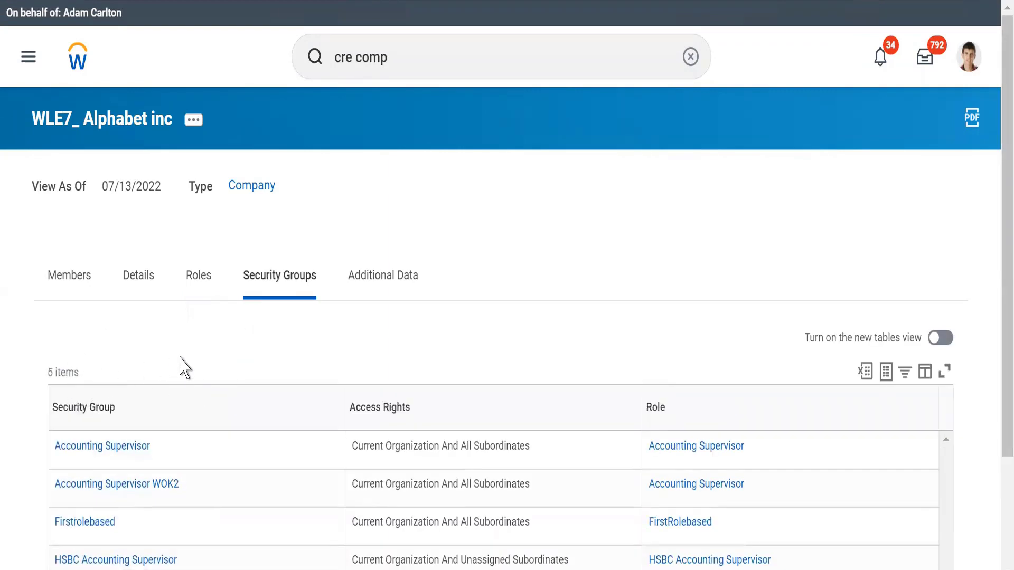
{"action": "left_click", "coordinate": [200, 277]}
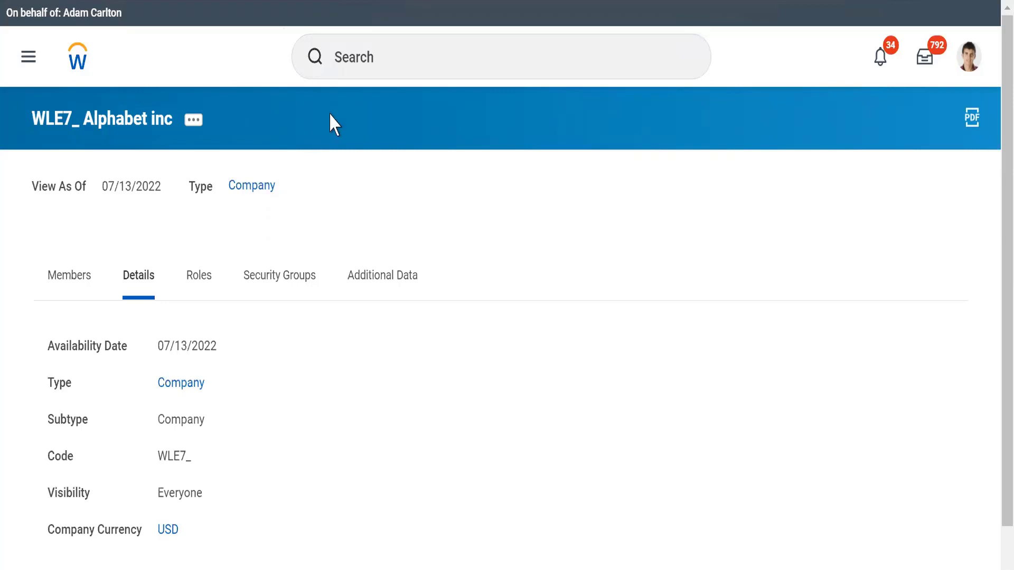
Start the Create Cost Center task under the WLE7_Alphabet reorganization.
{"action": "left_click", "coordinate": [380, 64]}
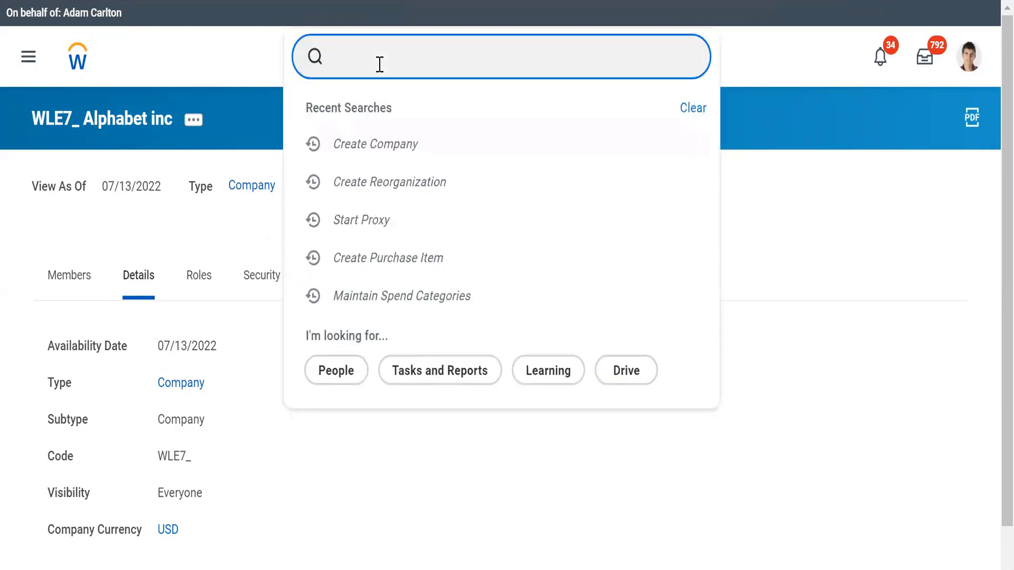
{"action": "type", "text": "cre"}
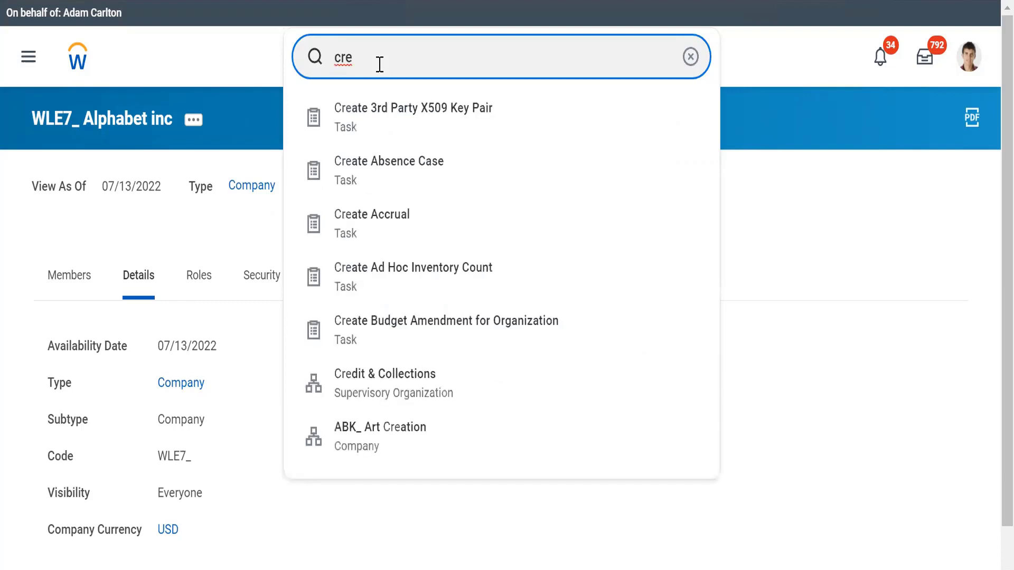
{"action": "type", "text": " cost cen"}
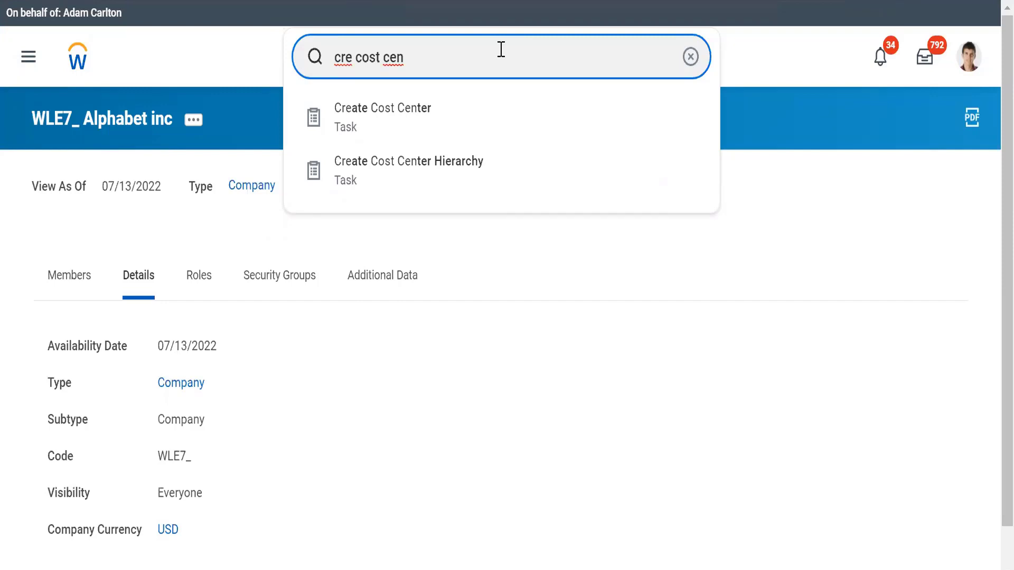
{"action": "left_click", "coordinate": [352, 125]}
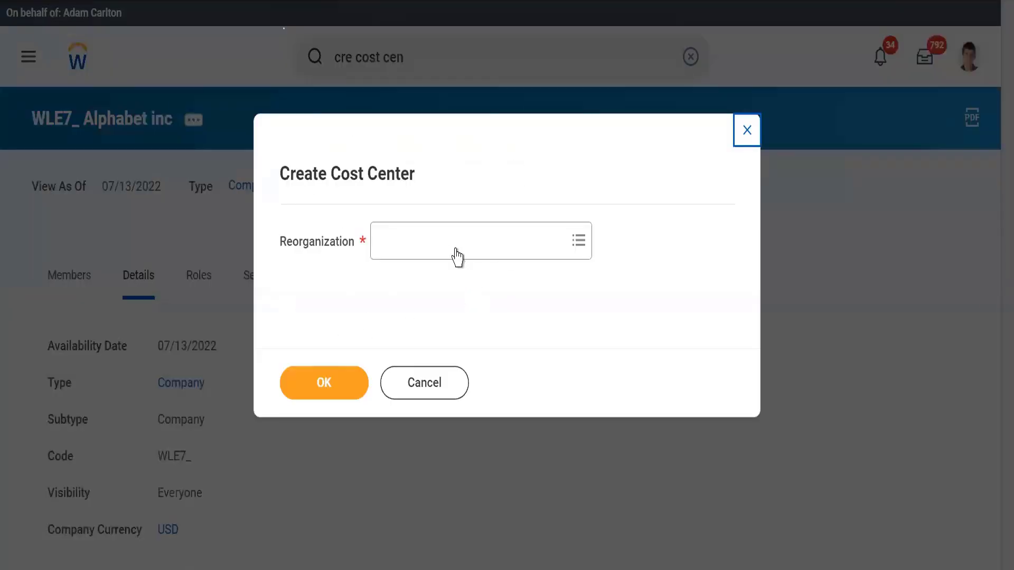
{"action": "left_click", "coordinate": [411, 240]}
{"action": "type", "text": "WLE7"}
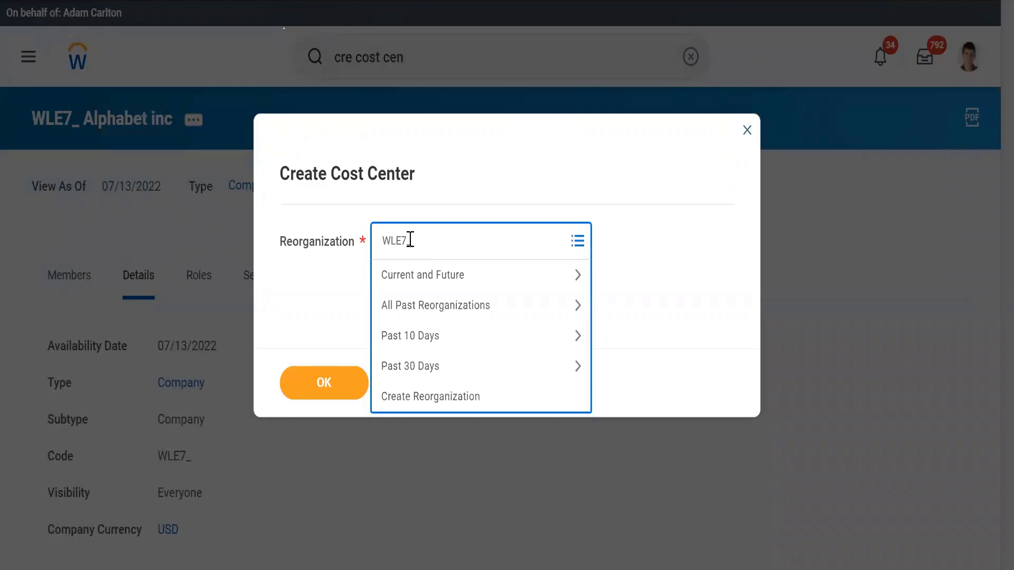
{"action": "key", "text": "Return"}
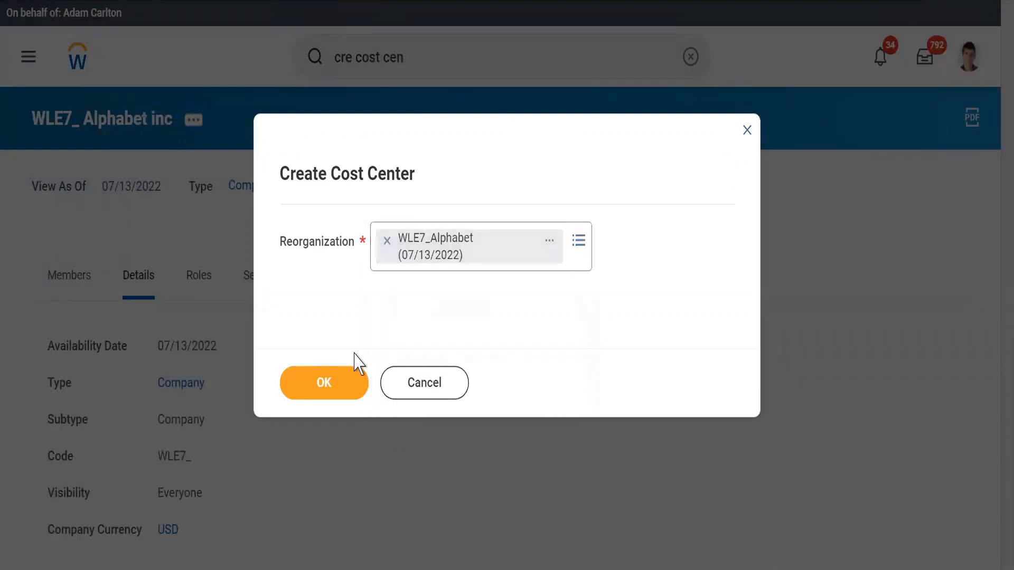
{"action": "left_click", "coordinate": [315, 393]}
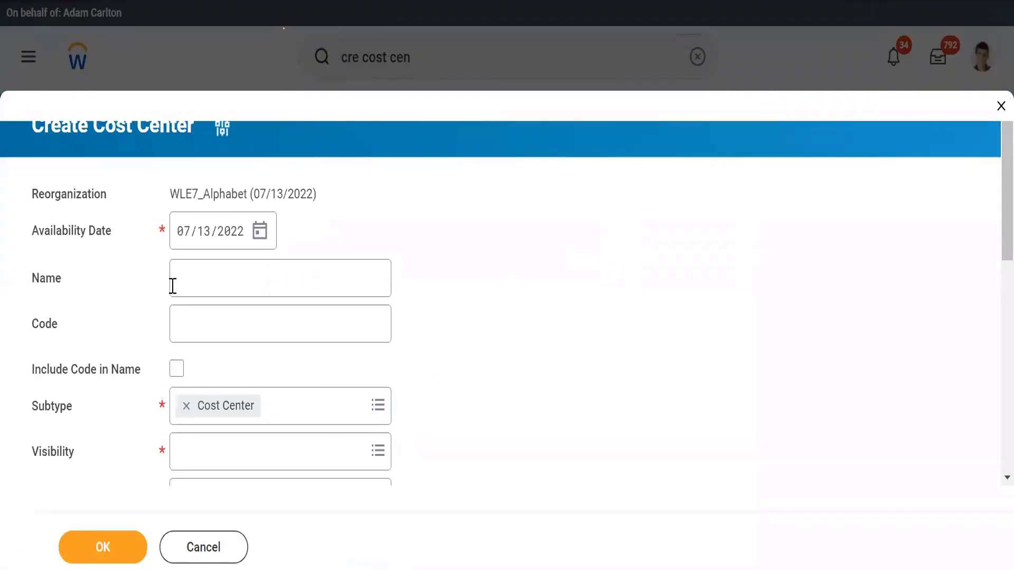
Review the details of the WLE7_Alphabet reorganization shown on the cost center form.
{"action": "left_click", "coordinate": [189, 281]}
{"action": "left_click_drag", "start_coordinate": [170, 195], "coordinate": [318, 195]}
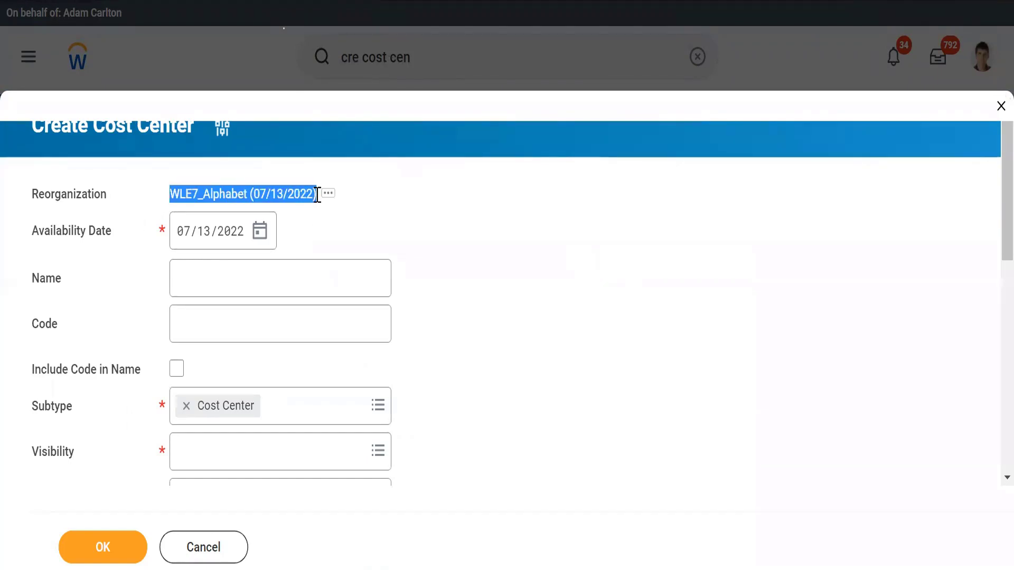
{"action": "left_click", "coordinate": [327, 195]}
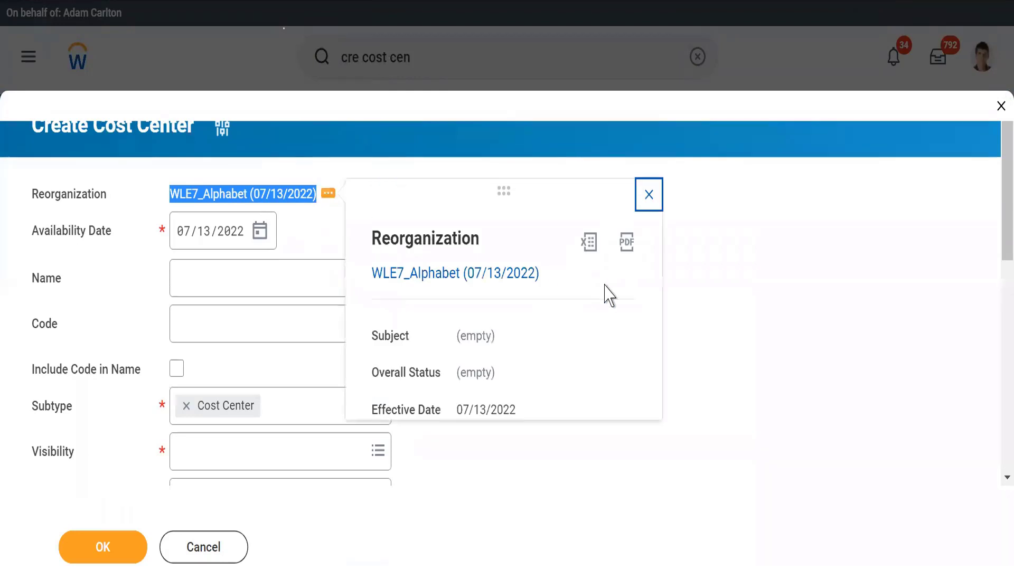
{"action": "left_click", "coordinate": [649, 194]}
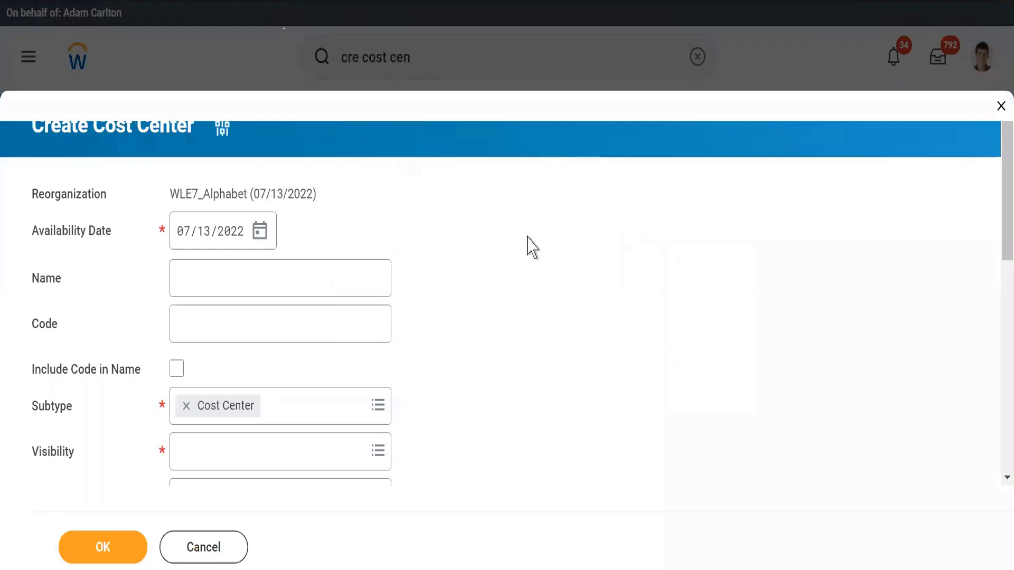
Name the cost center Technology, set its code to WLE7_ and include the code in the name.
{"action": "left_click", "coordinate": [197, 267]}
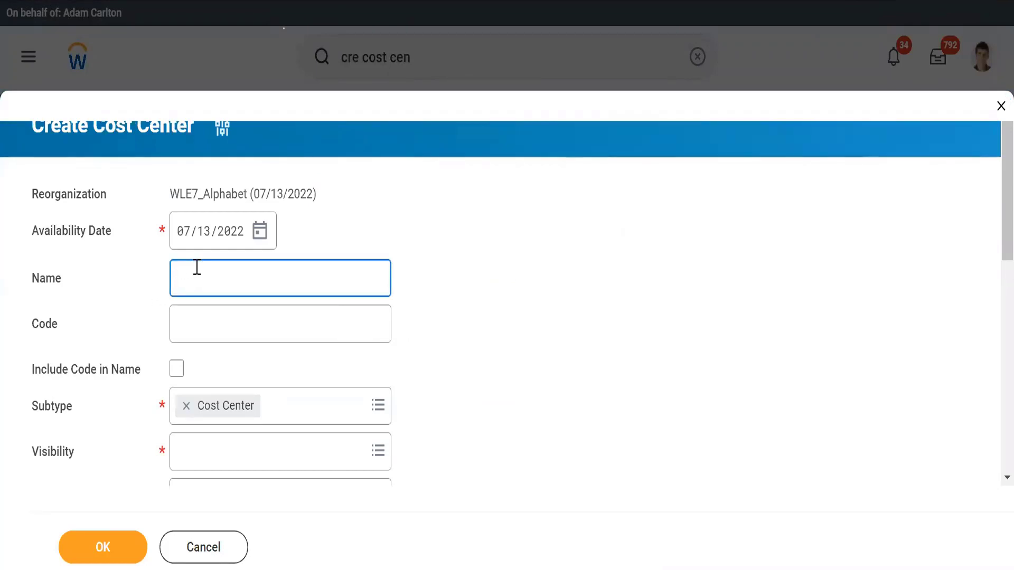
{"action": "type", "text": "Technology"}
{"action": "key", "text": "Tab"}
{"action": "type", "text": "W"}
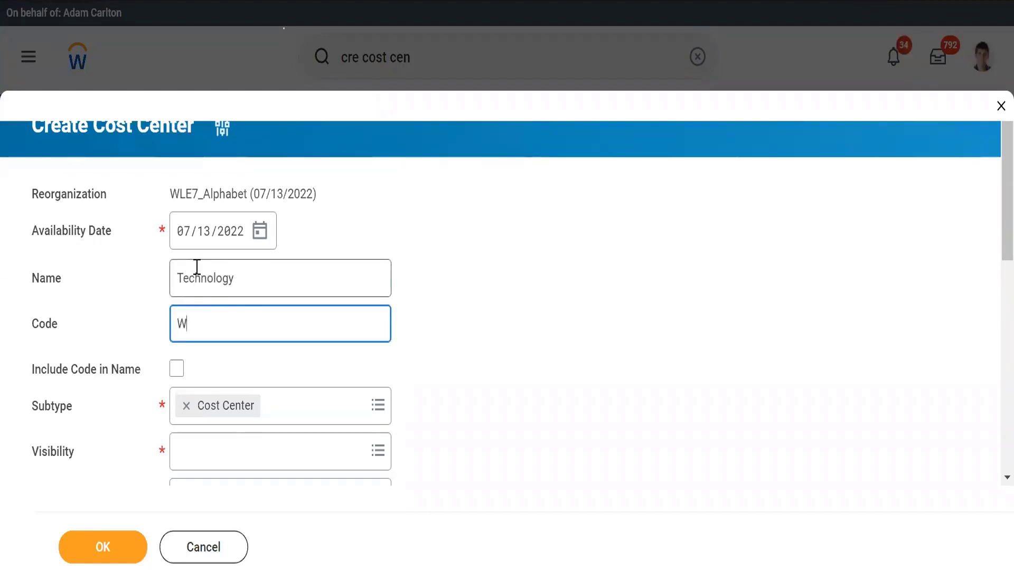
{"action": "type", "text": "LE7_"}
{"action": "key", "text": "Tab"}
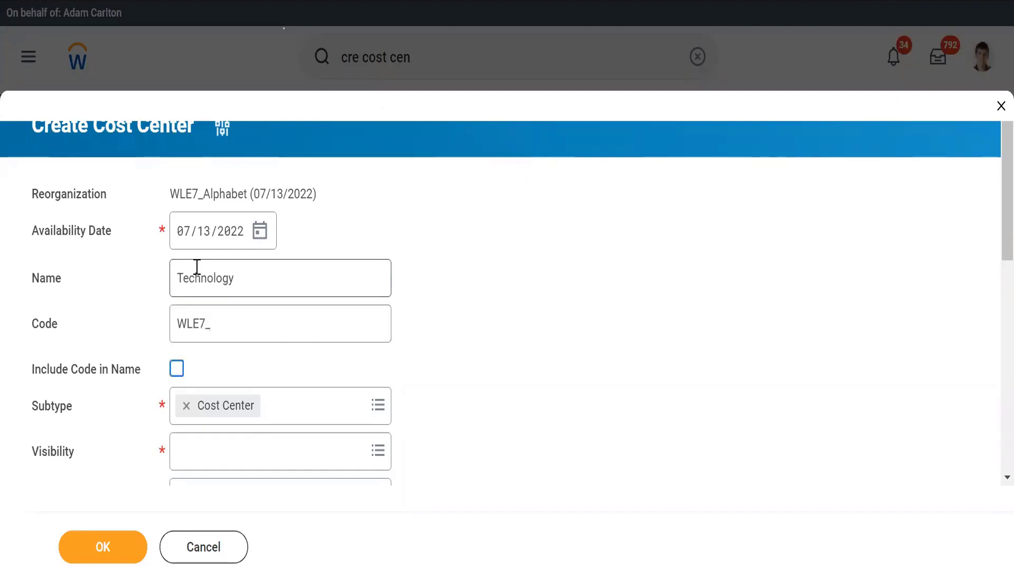
{"action": "key", "text": "space"}
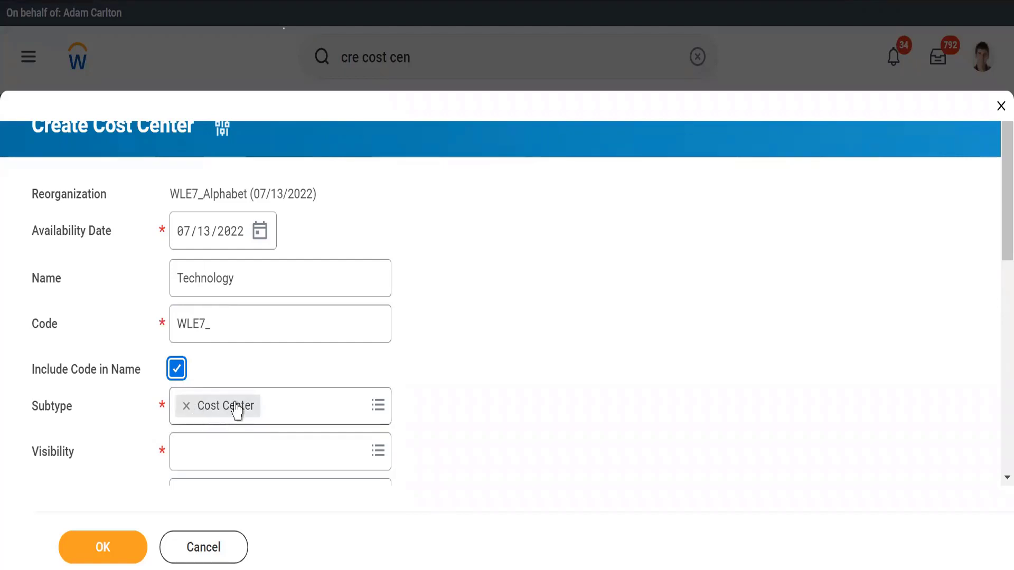
Check the cost center's available subtypes and set its visibility to Everyone.
{"action": "left_click", "coordinate": [303, 410]}
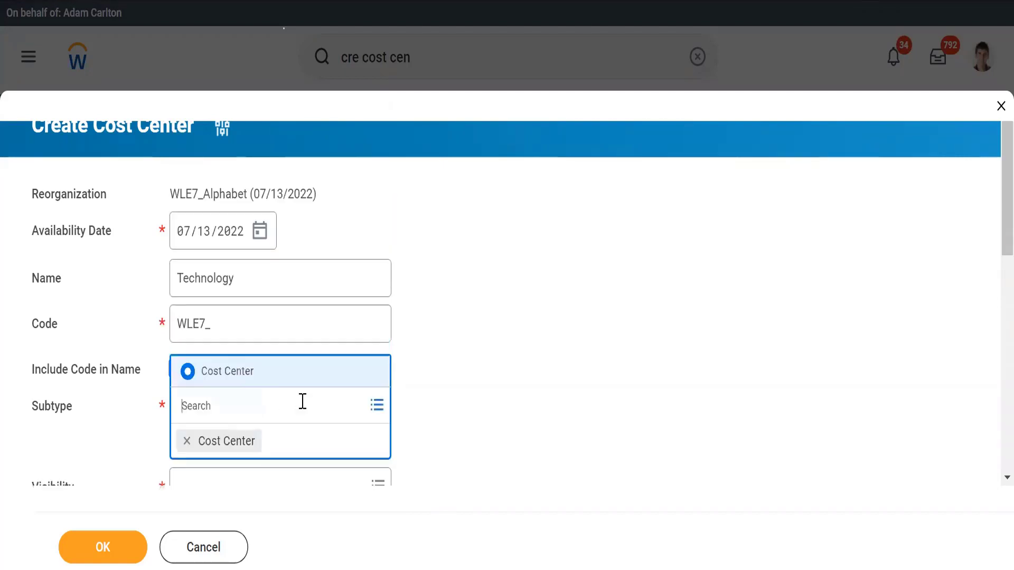
{"action": "left_click", "coordinate": [483, 372]}
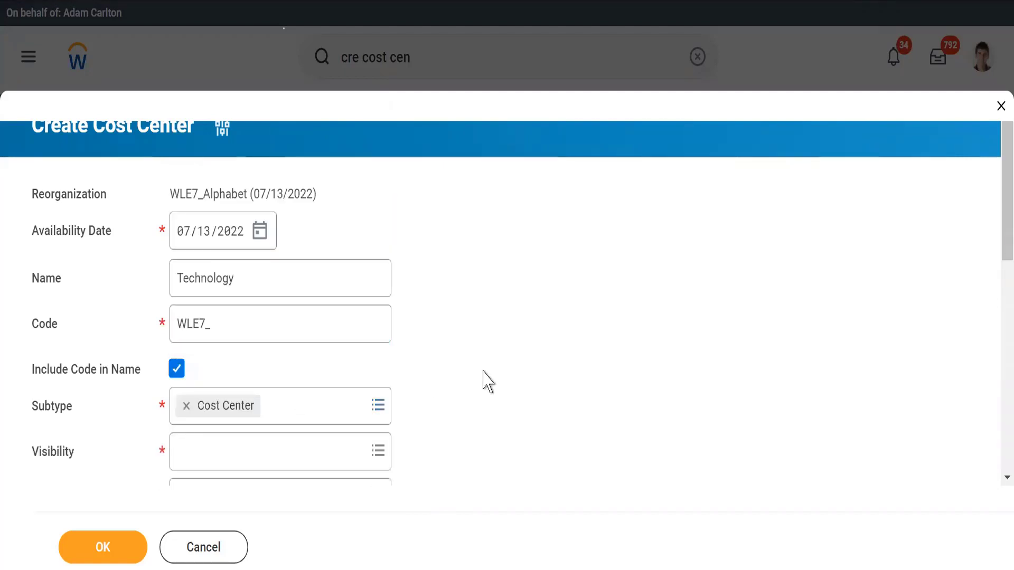
{"action": "scroll", "coordinate": [484, 372], "scroll_direction": "down", "scroll_amount": 4}
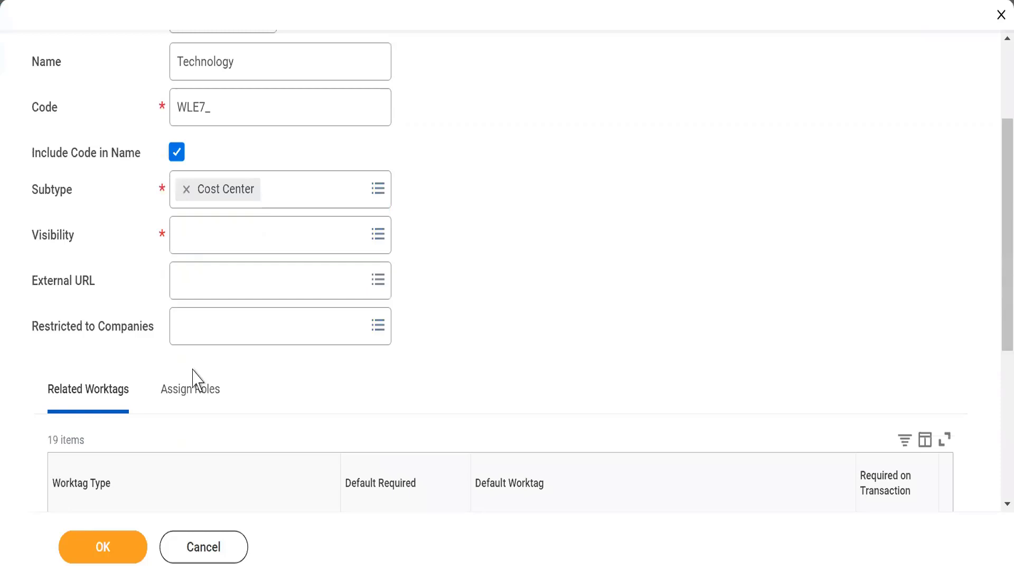
{"action": "left_click", "coordinate": [188, 233]}
{"action": "left_click", "coordinate": [188, 270]}
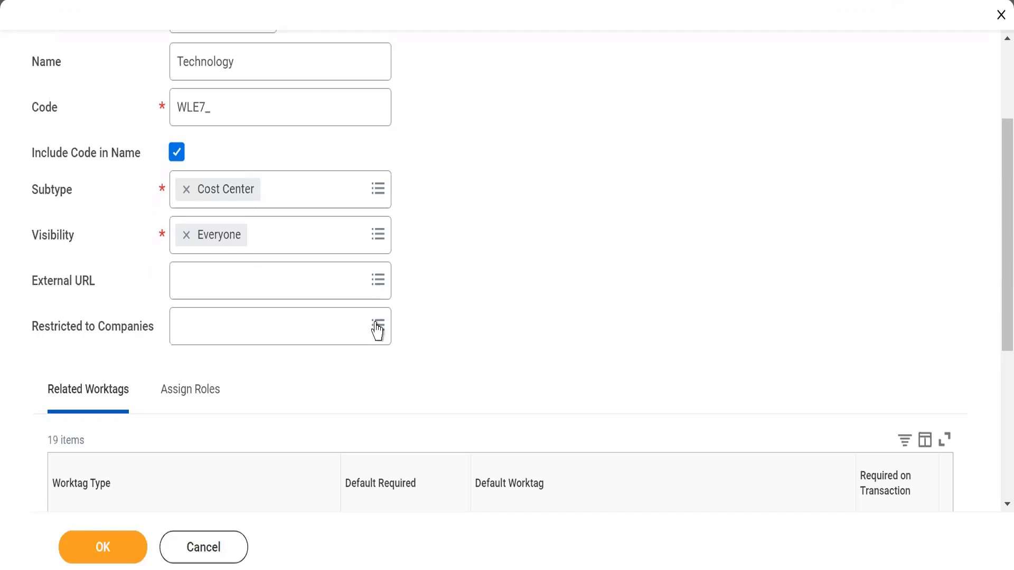
Look at the options for restricting the cost center to companies without choosing any.
{"action": "scroll", "coordinate": [211, 344], "scroll_direction": "down", "scroll_amount": 1}
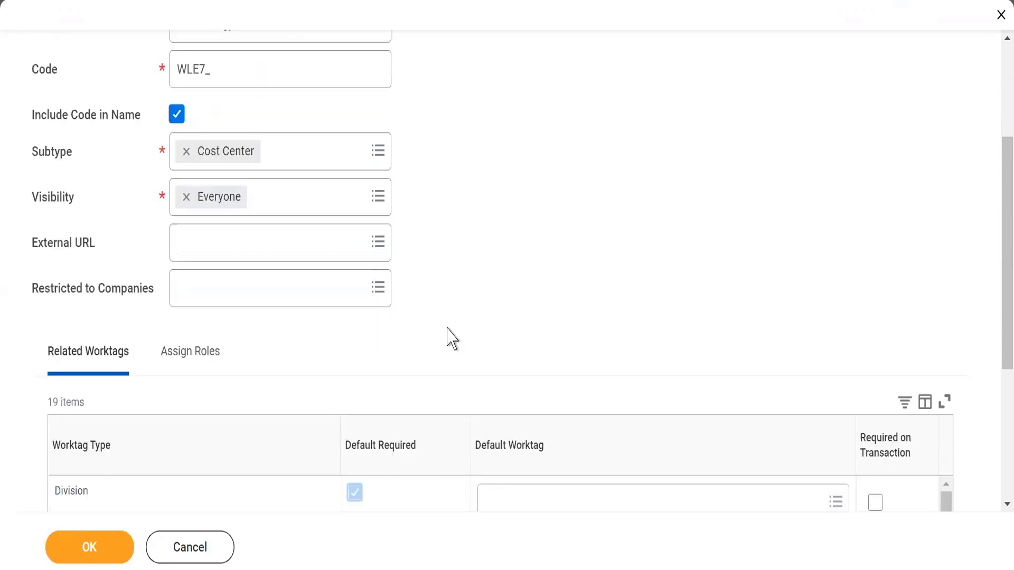
{"action": "left_click_drag", "start_coordinate": [55, 292], "coordinate": [123, 300]}
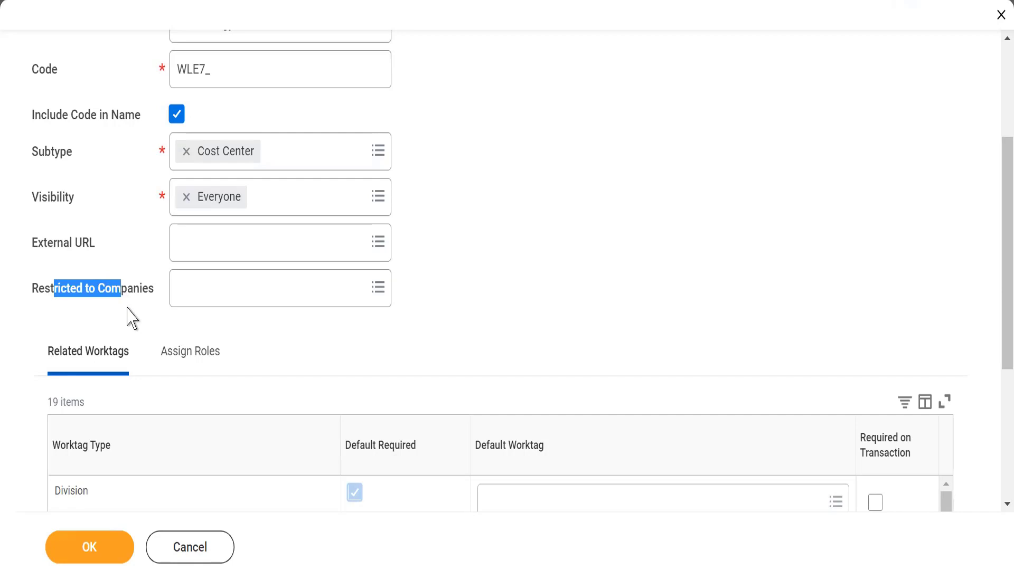
{"action": "left_click", "coordinate": [132, 315]}
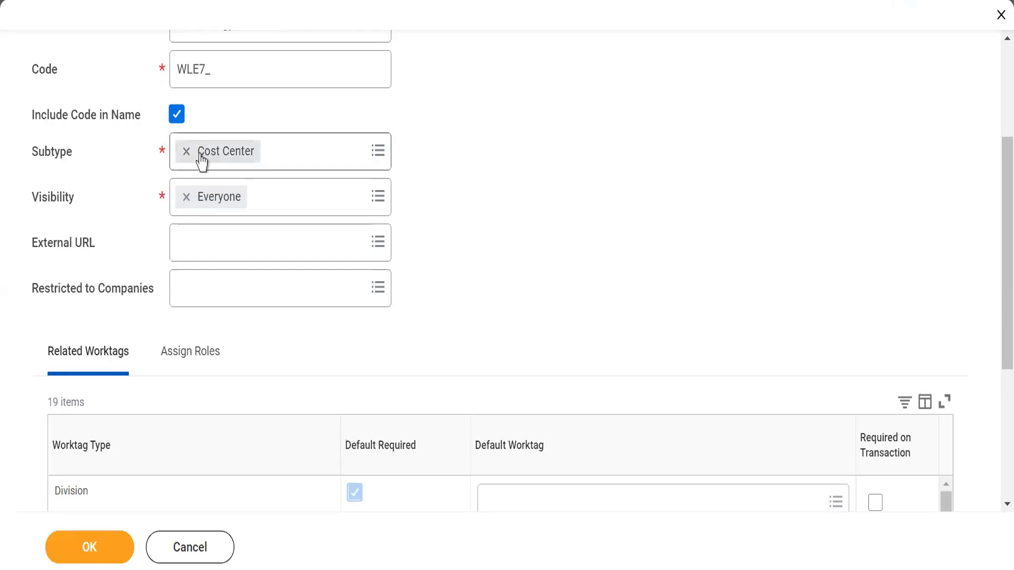
{"action": "left_click", "coordinate": [200, 305]}
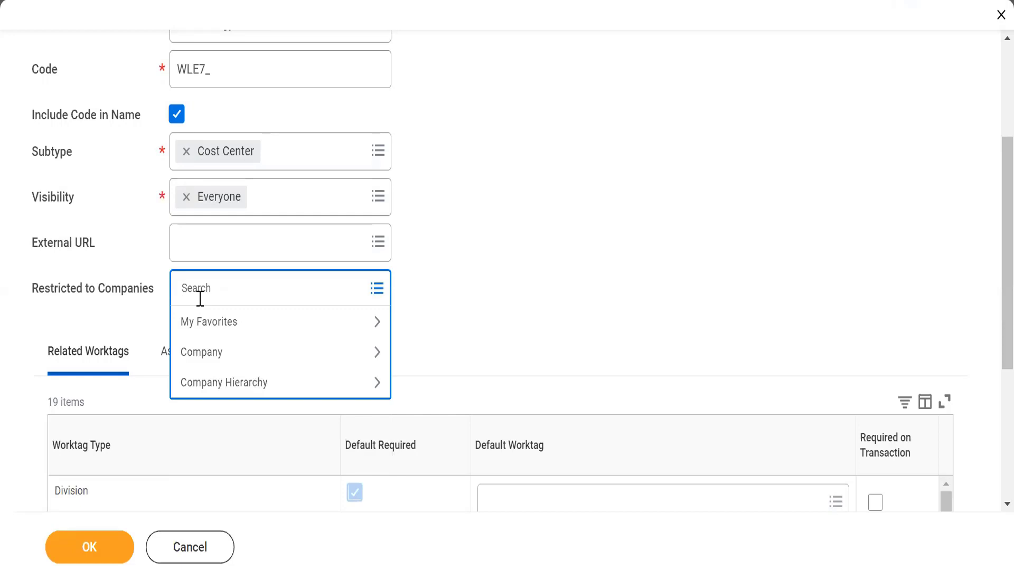
{"action": "left_click", "coordinate": [446, 275]}
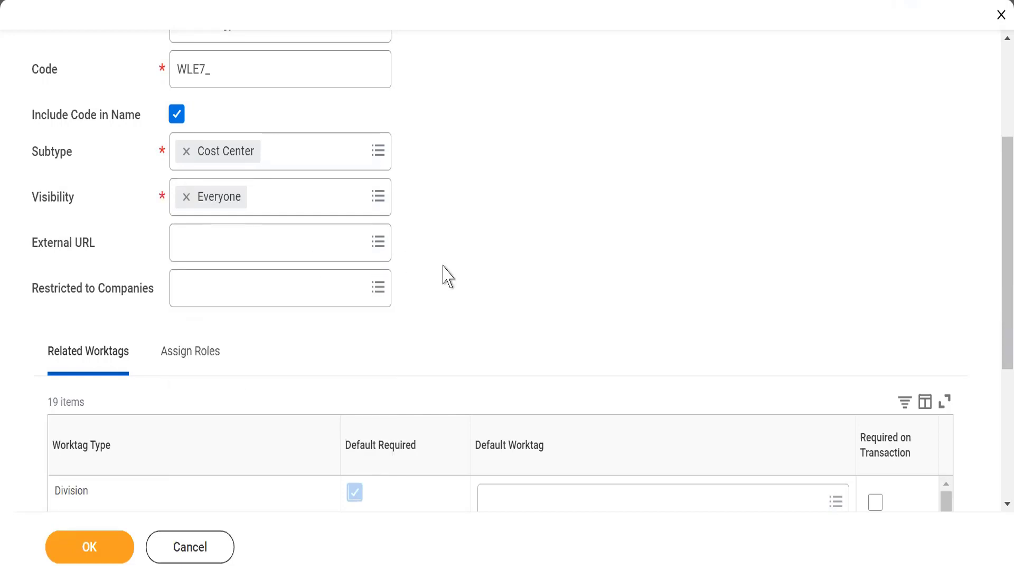
Examine the related worktags of the cost center, particularly the required Division worktag type.
{"action": "scroll", "coordinate": [994, 264], "scroll_direction": "down", "scroll_amount": 1}
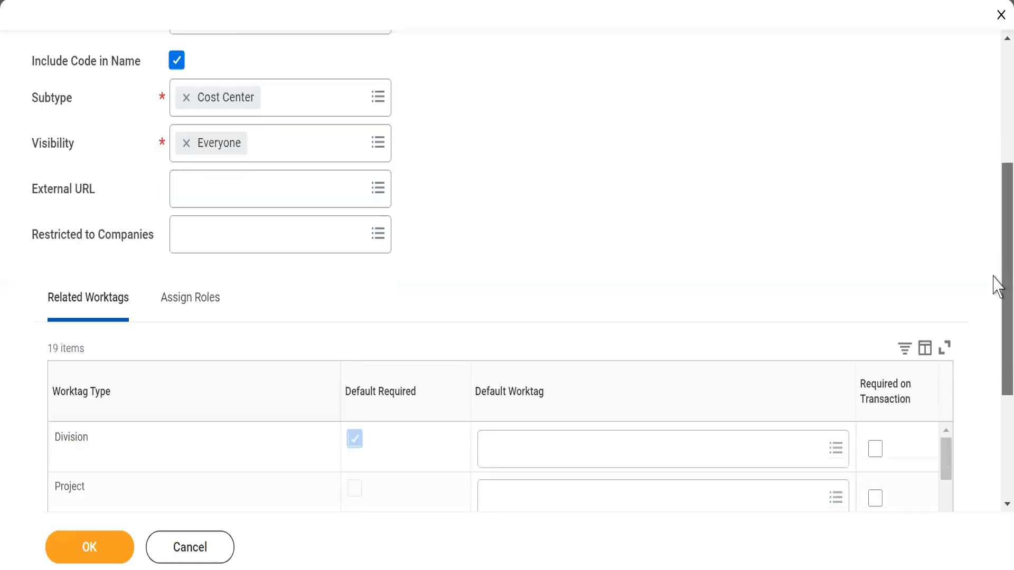
{"action": "scroll", "coordinate": [994, 284], "scroll_direction": "down", "scroll_amount": 1}
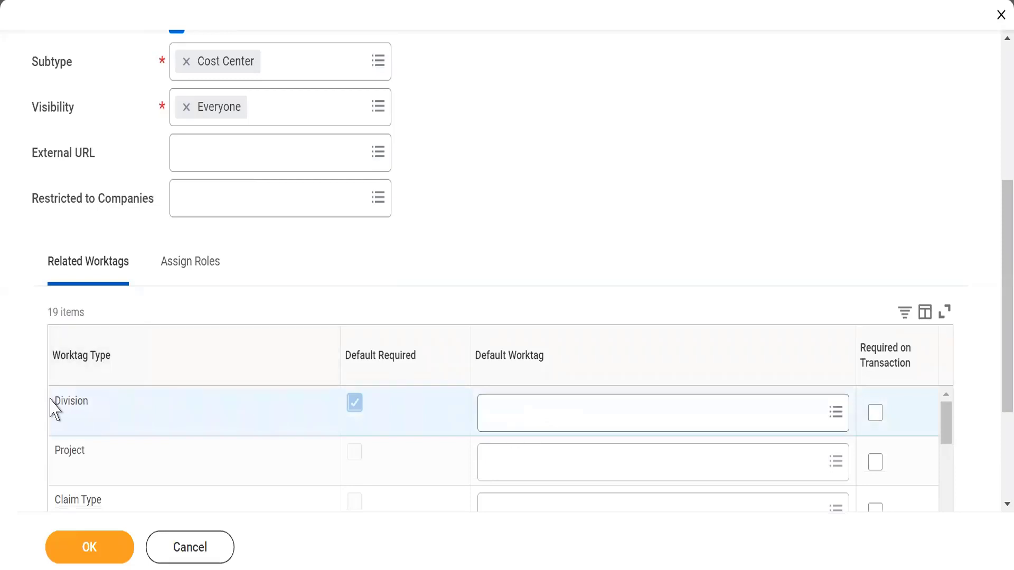
{"action": "left_click_drag", "start_coordinate": [53, 402], "coordinate": [88, 403]}
{"action": "left_click", "coordinate": [534, 201]}
{"action": "double_click", "coordinate": [73, 404]}
{"action": "left_click", "coordinate": [536, 211]}
Try to submit the cost center without a default Division worktag and examine the reported error.
{"action": "left_click", "coordinate": [60, 555]}
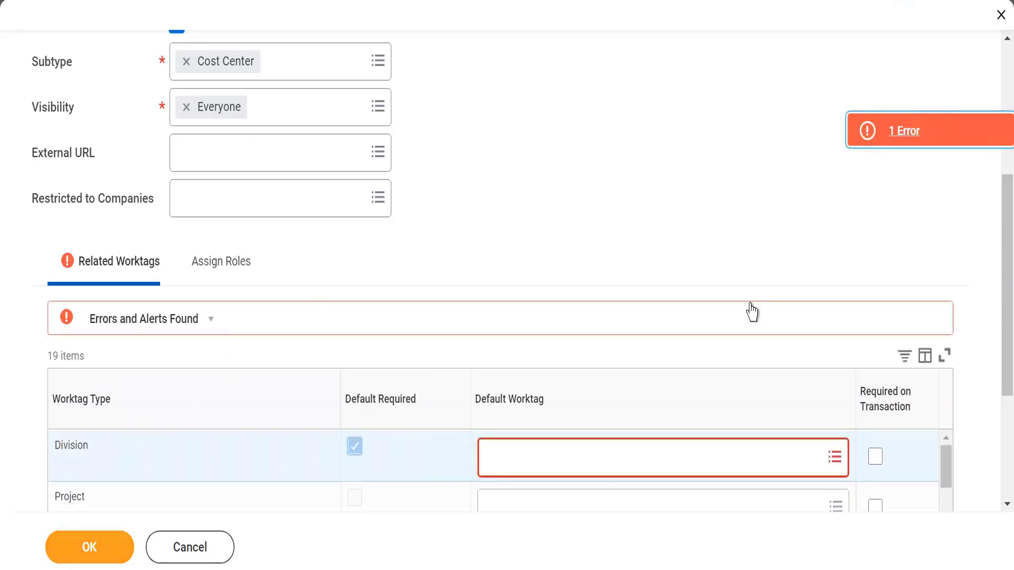
{"action": "left_click", "coordinate": [975, 142]}
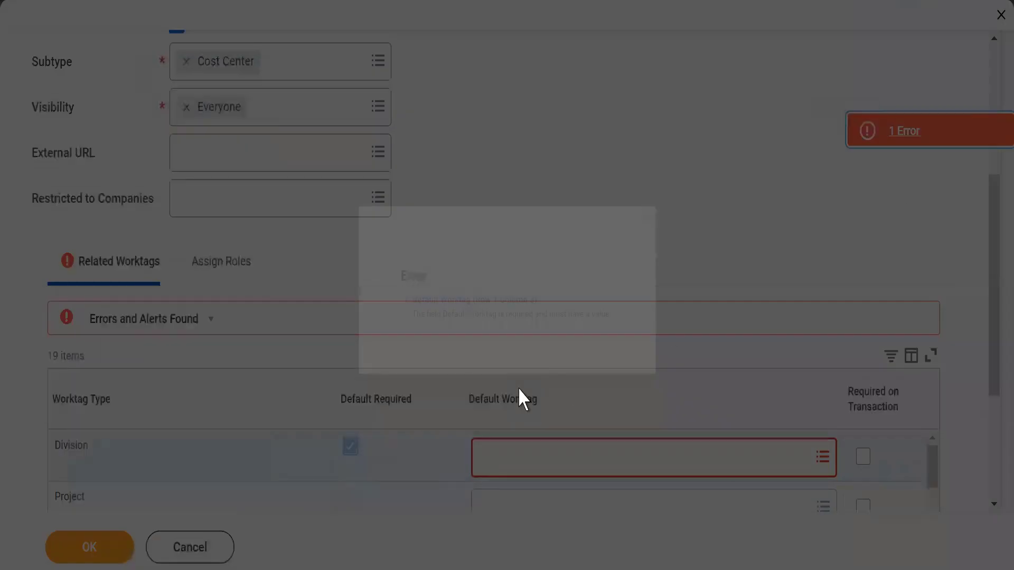
{"action": "left_click_drag", "start_coordinate": [408, 323], "coordinate": [648, 317]}
{"action": "left_click", "coordinate": [698, 190]}
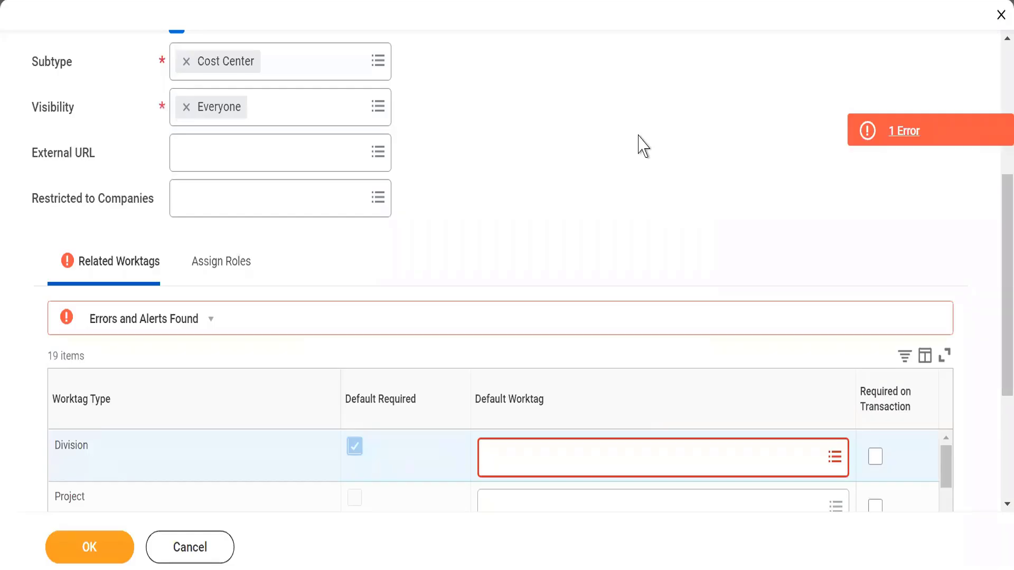
Set CPG as the default worktag for the Division worktag type.
{"action": "left_click", "coordinate": [517, 466]}
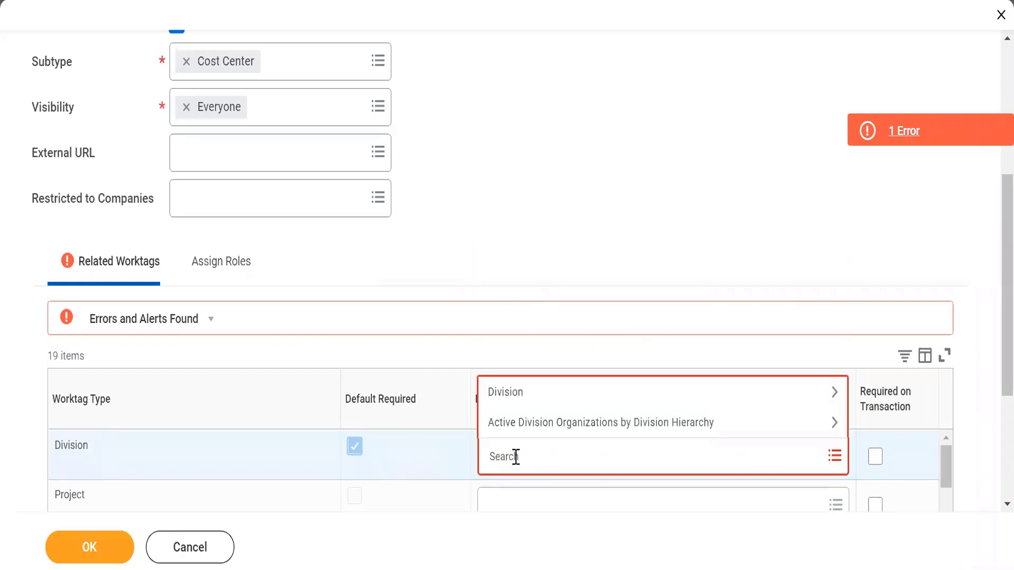
{"action": "left_click", "coordinate": [536, 396]}
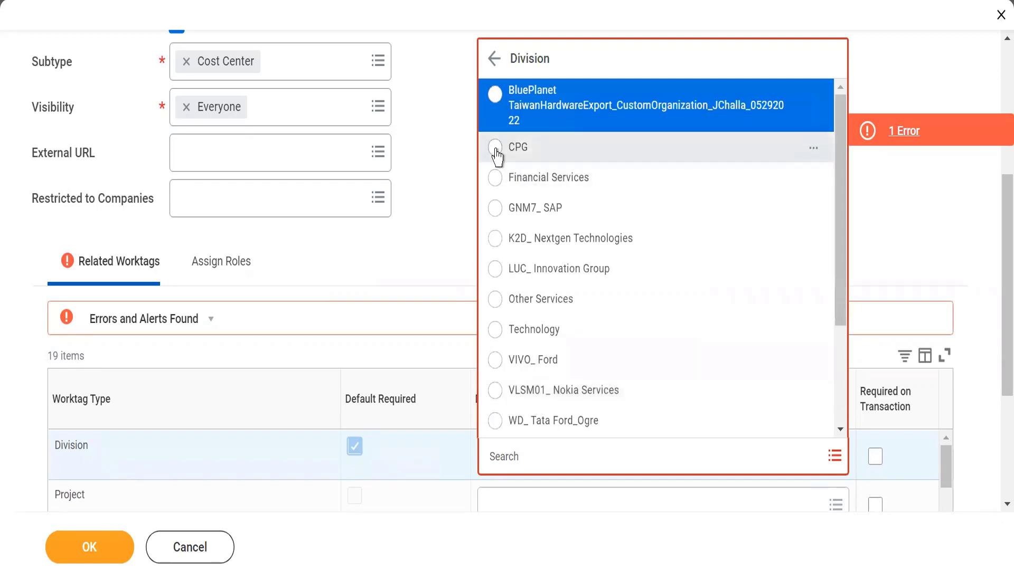
{"action": "left_click", "coordinate": [495, 150]}
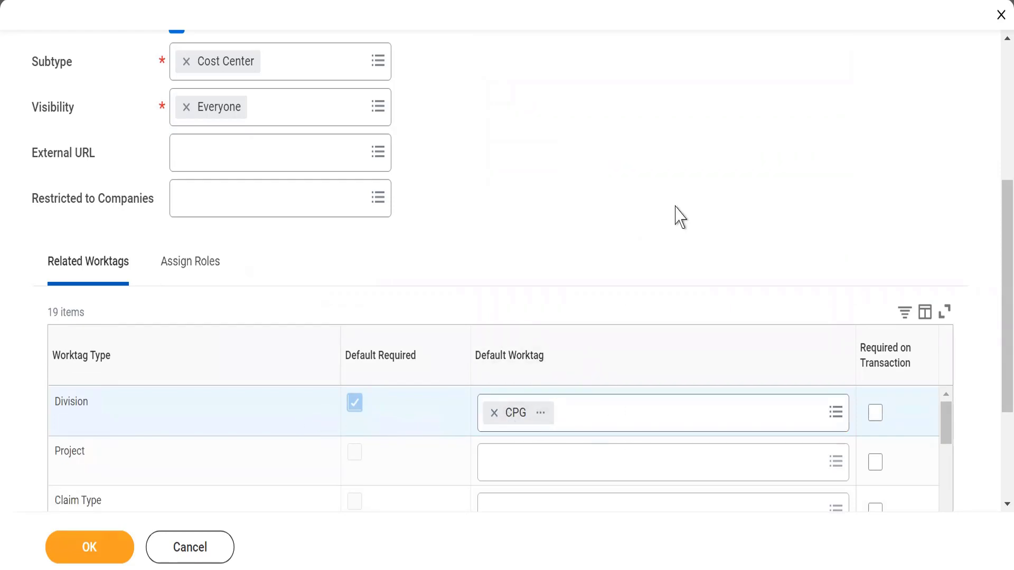
{"action": "scroll", "coordinate": [996, 222], "scroll_direction": "up", "scroll_amount": 3}
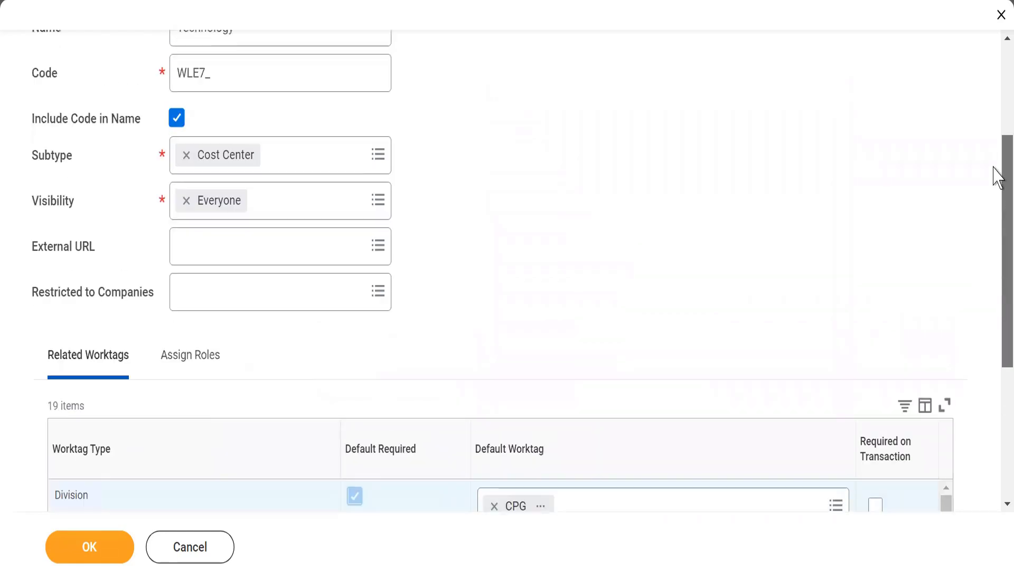
Review the entries of the Technology cost center and submit it.
{"action": "scroll", "coordinate": [996, 199], "scroll_direction": "down", "scroll_amount": 2}
{"action": "scroll", "coordinate": [997, 170], "scroll_direction": "up", "scroll_amount": 3}
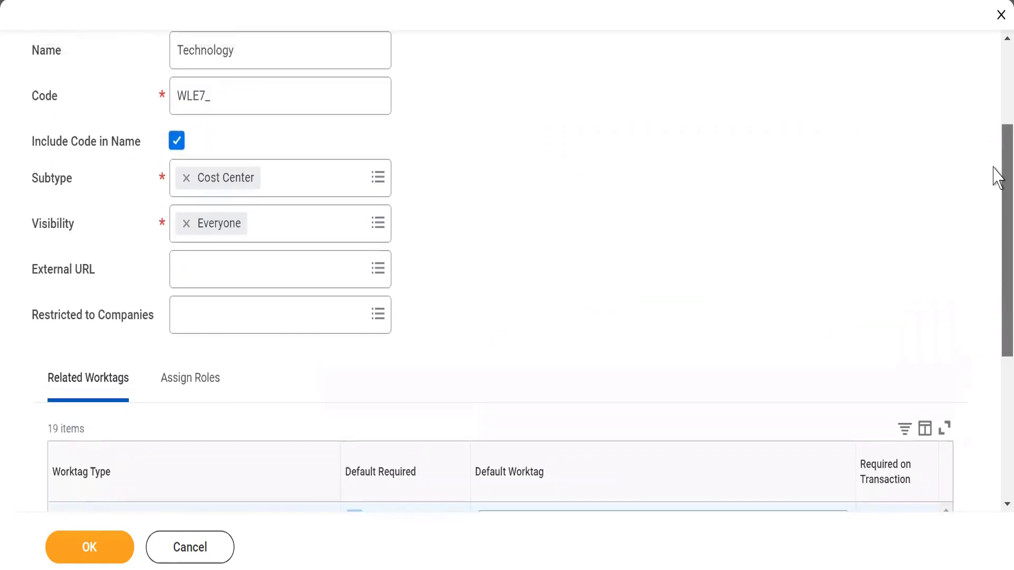
{"action": "scroll", "coordinate": [996, 118], "scroll_direction": "up", "scroll_amount": 3}
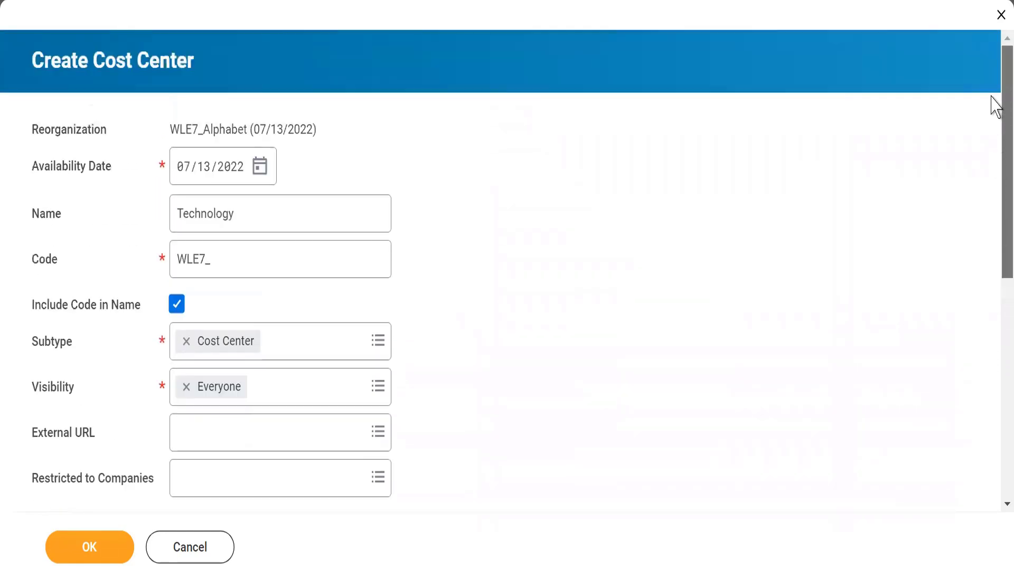
{"action": "scroll", "coordinate": [996, 186], "scroll_direction": "down", "scroll_amount": 2}
{"action": "scroll", "coordinate": [996, 186], "scroll_direction": "down", "scroll_amount": 3}
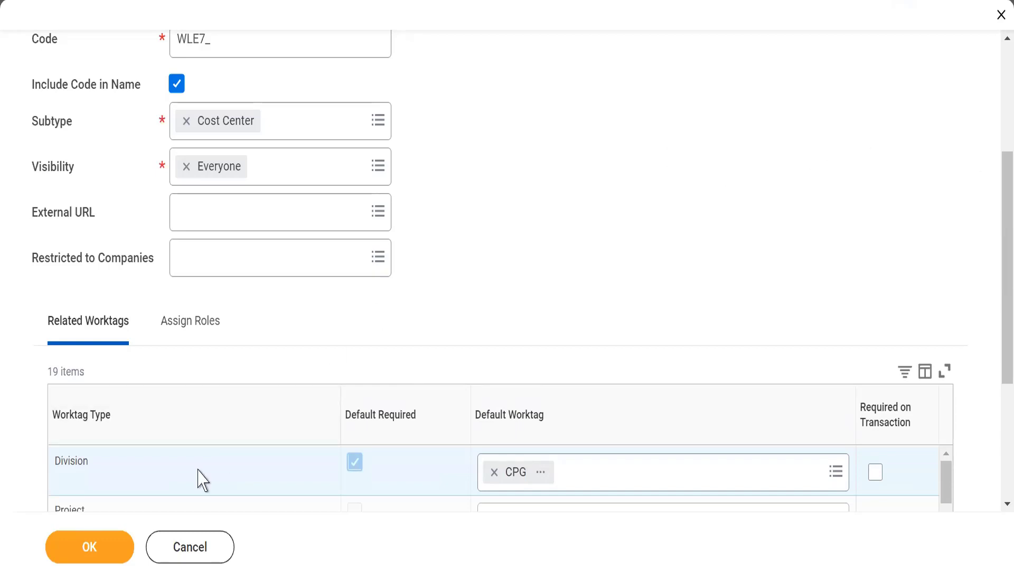
{"action": "left_click", "coordinate": [82, 548]}
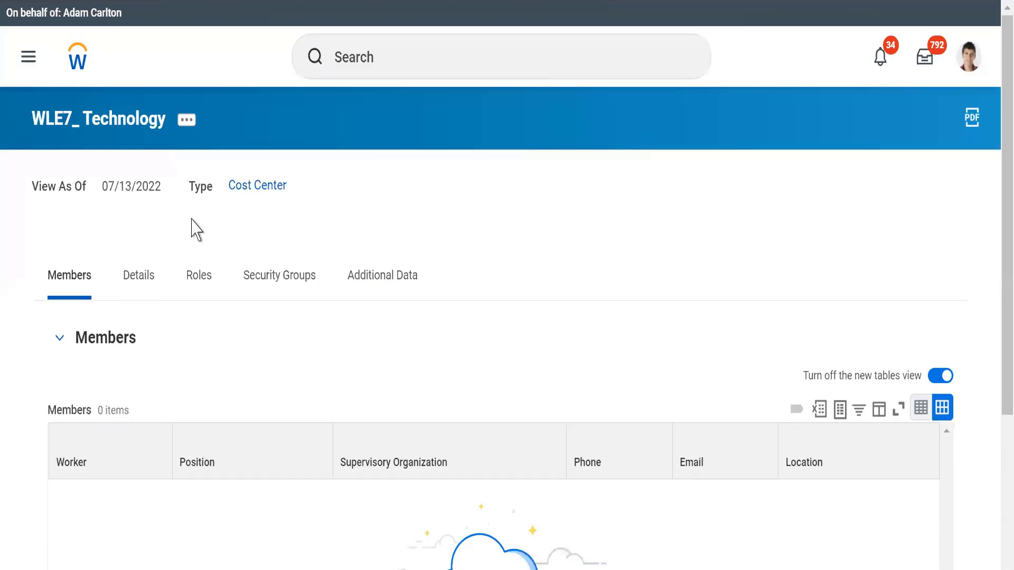
Examine the details of the Technology cost center, including its related worktags.
{"action": "left_click", "coordinate": [138, 285]}
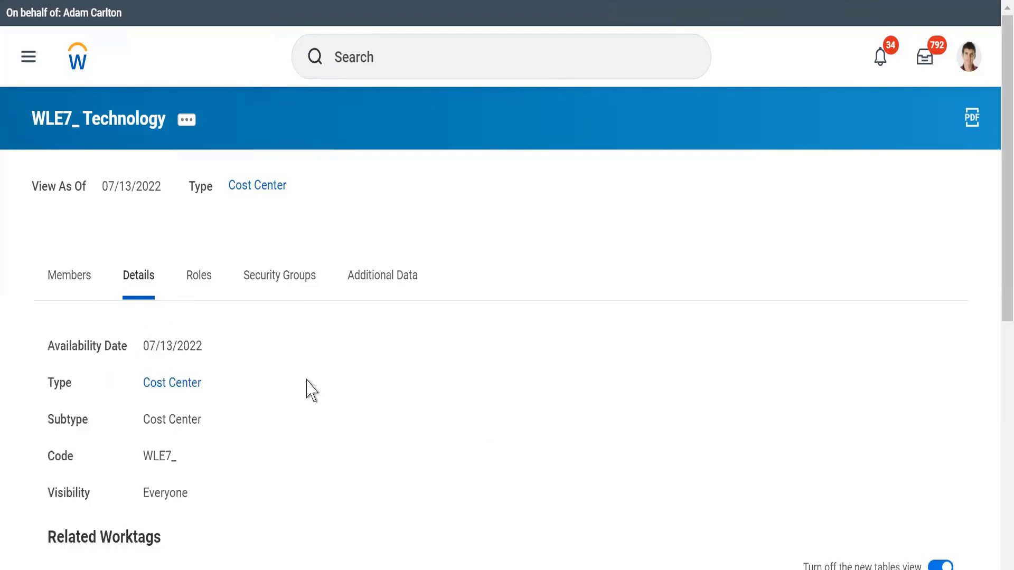
{"action": "scroll", "coordinate": [306, 423], "scroll_direction": "down", "scroll_amount": 3}
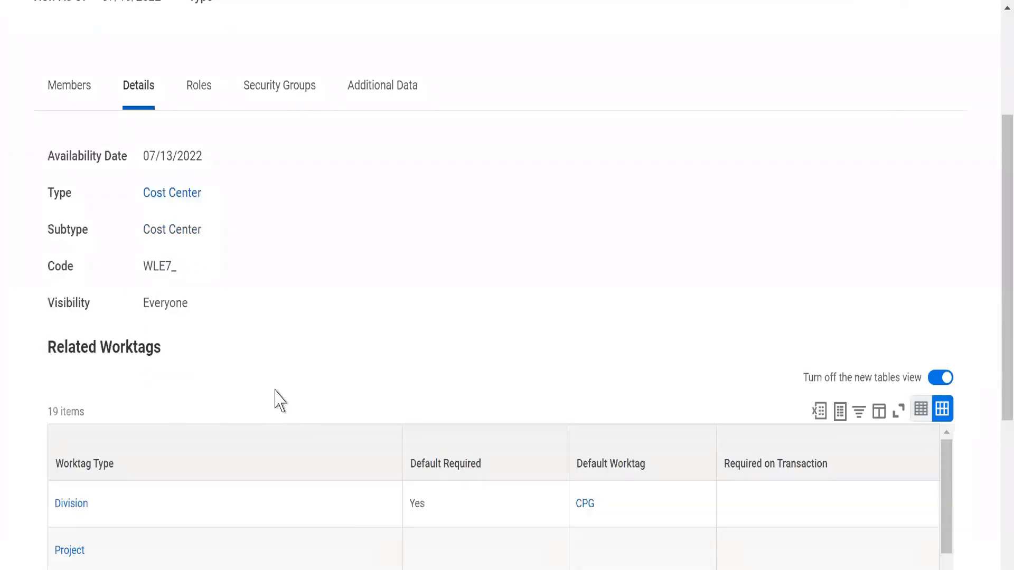
{"action": "left_click_drag", "start_coordinate": [45, 349], "coordinate": [592, 528]}
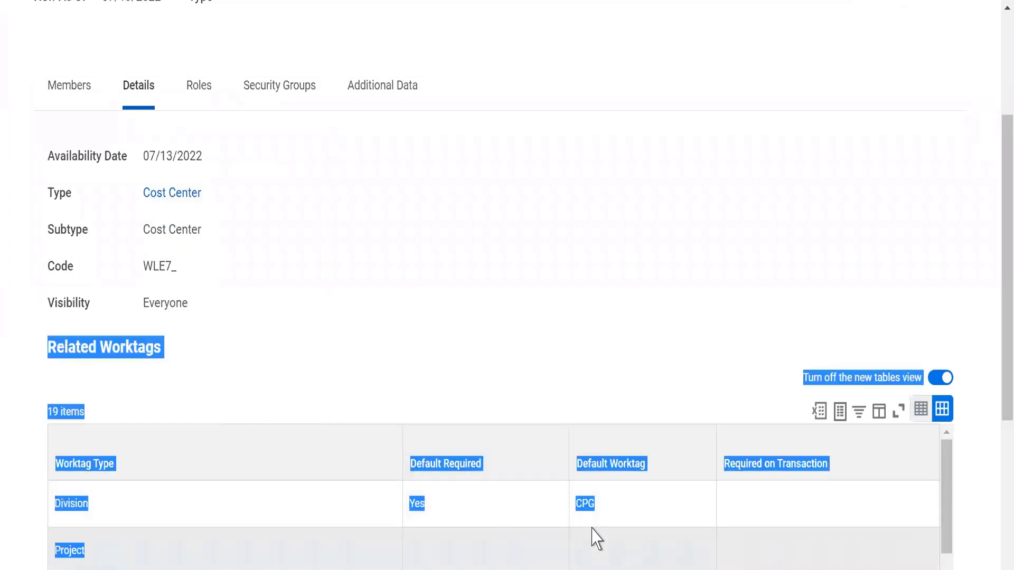
{"action": "left_click", "coordinate": [529, 331]}
{"action": "scroll", "coordinate": [528, 331], "scroll_direction": "up", "scroll_amount": 4}
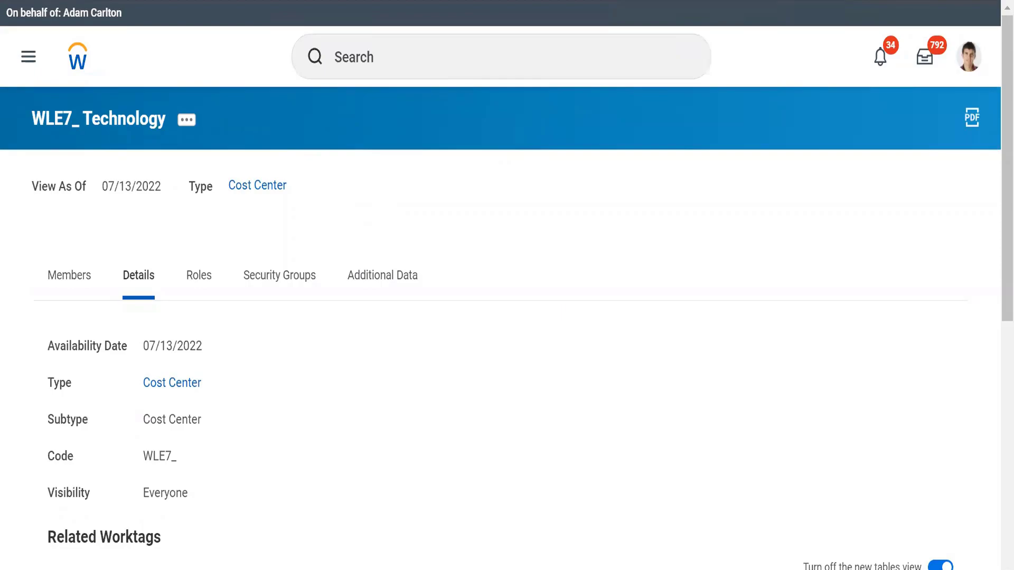
Switch to the text notes, look over the list of predefined organization types up to Region, and return to Workday.
{"action": "key", "text": "alt+Tab"}
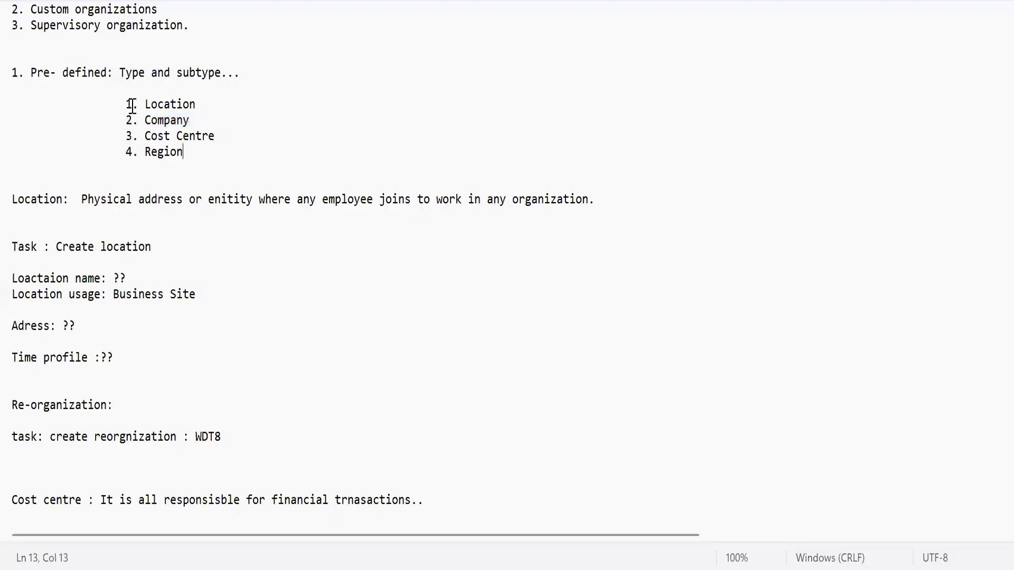
{"action": "left_click_drag", "start_coordinate": [132, 105], "coordinate": [259, 139]}
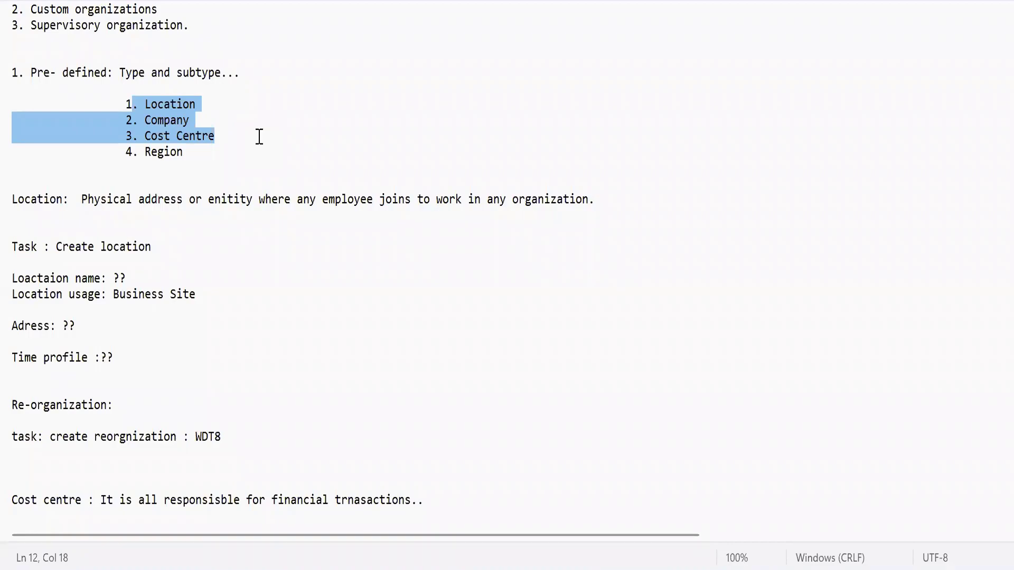
{"action": "double_click", "coordinate": [163, 148]}
{"action": "key", "text": "alt+Tab"}
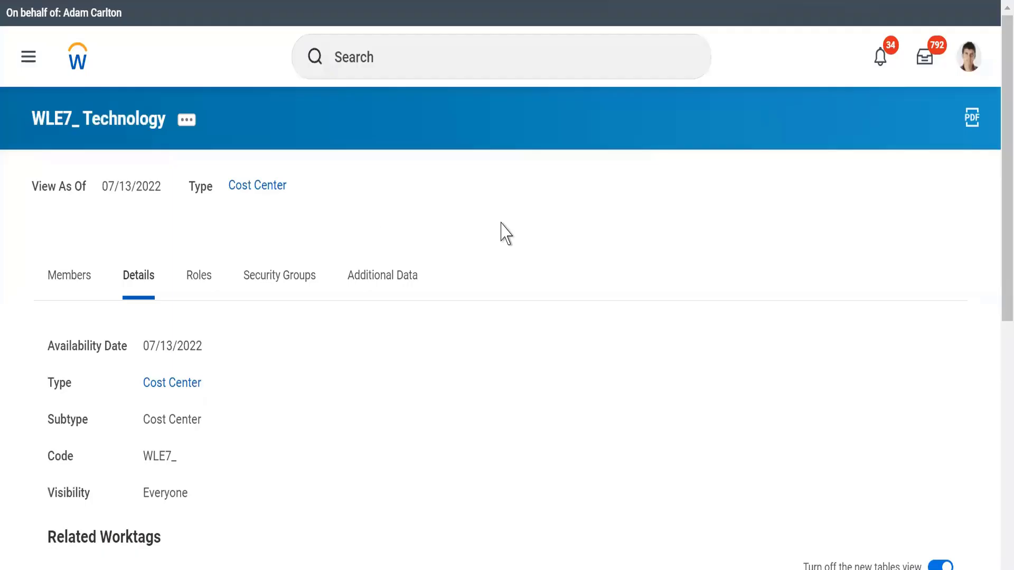
Find the Create Region task and start a new region under the WLE7_Alphabet reorganization.
{"action": "left_click", "coordinate": [368, 65]}
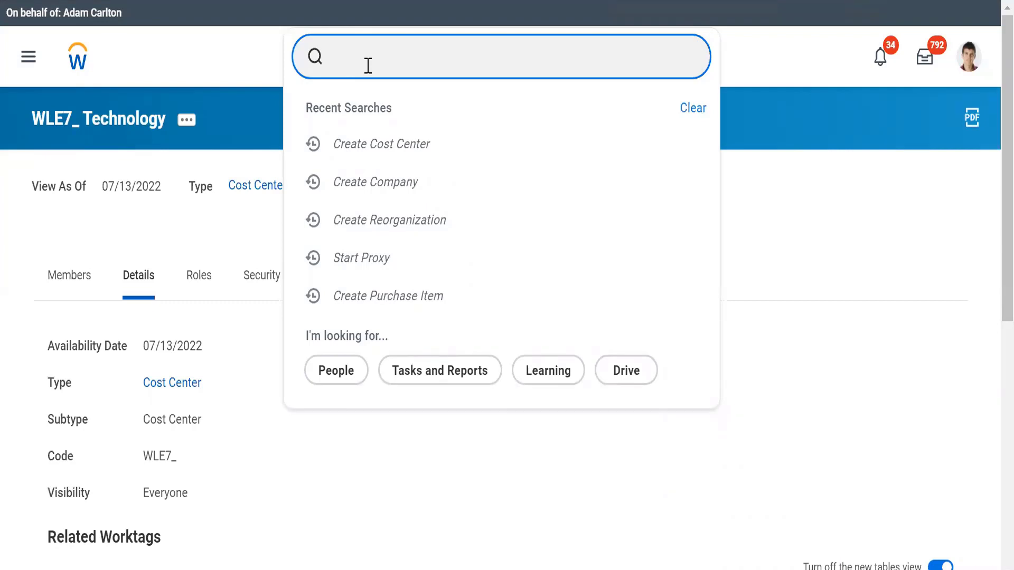
{"action": "type", "text": "cre regio"}
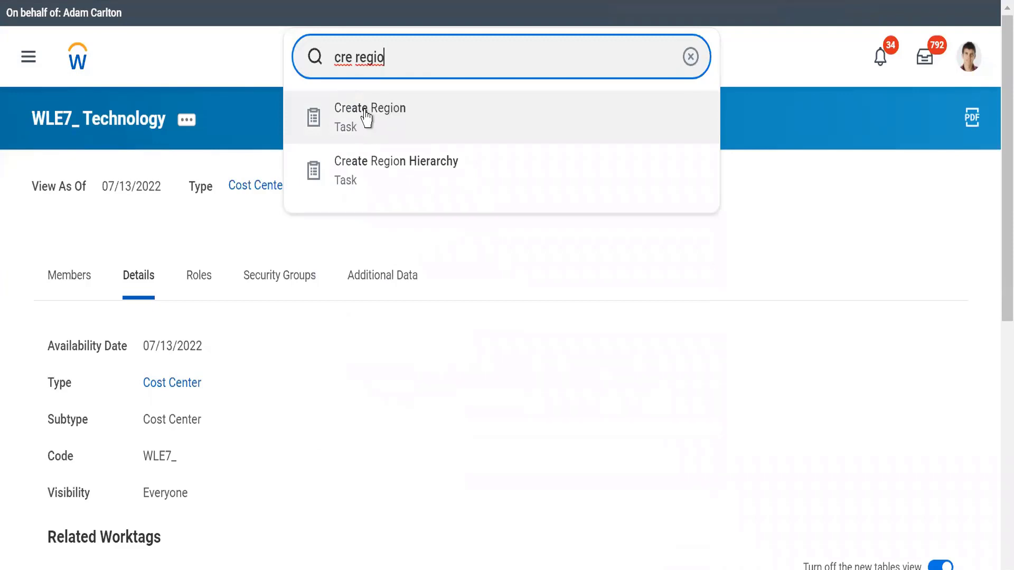
{"action": "left_click", "coordinate": [366, 118]}
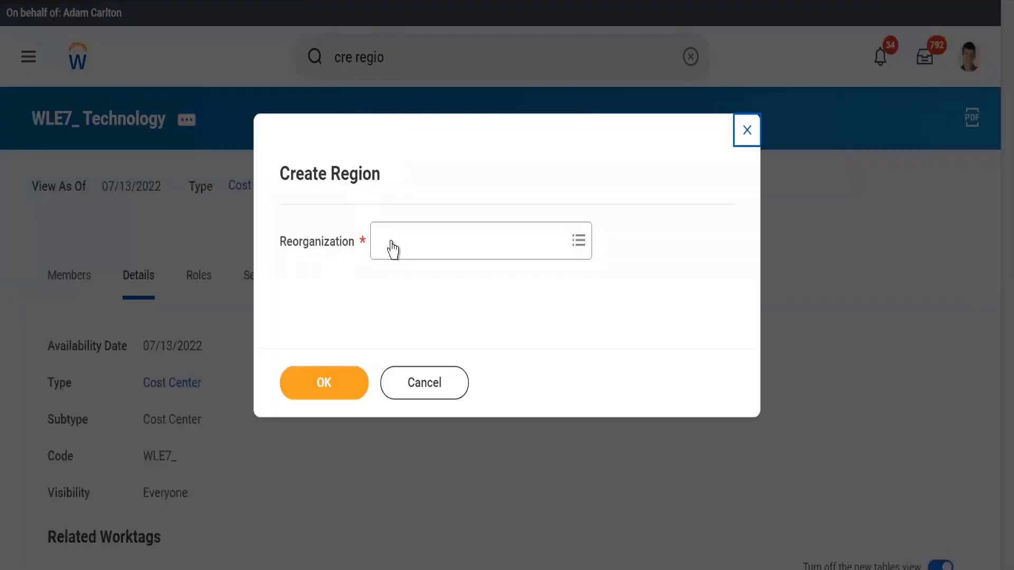
{"action": "left_click", "coordinate": [402, 245]}
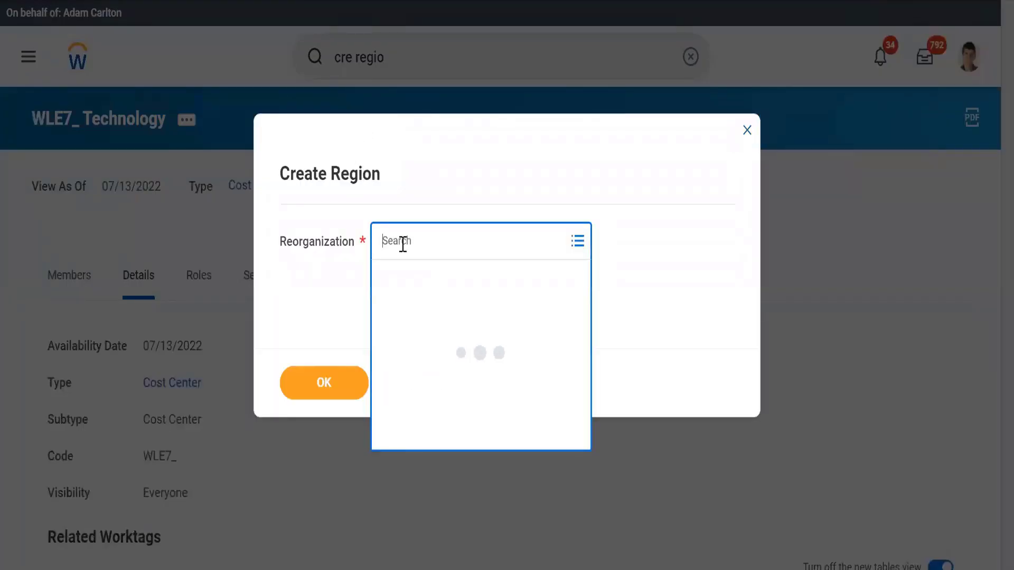
{"action": "type", "text": "WLE7"}
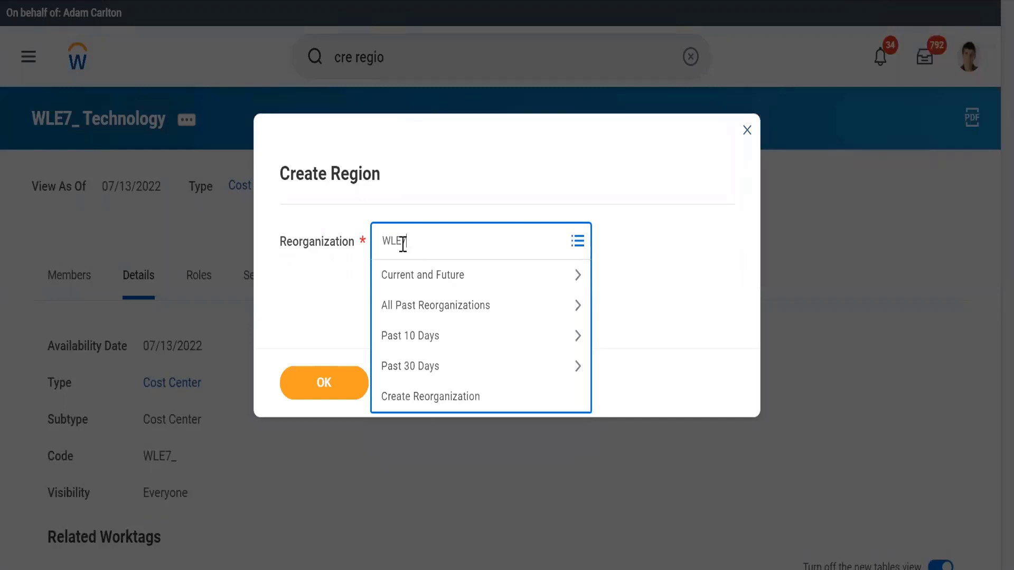
{"action": "key", "text": "Return"}
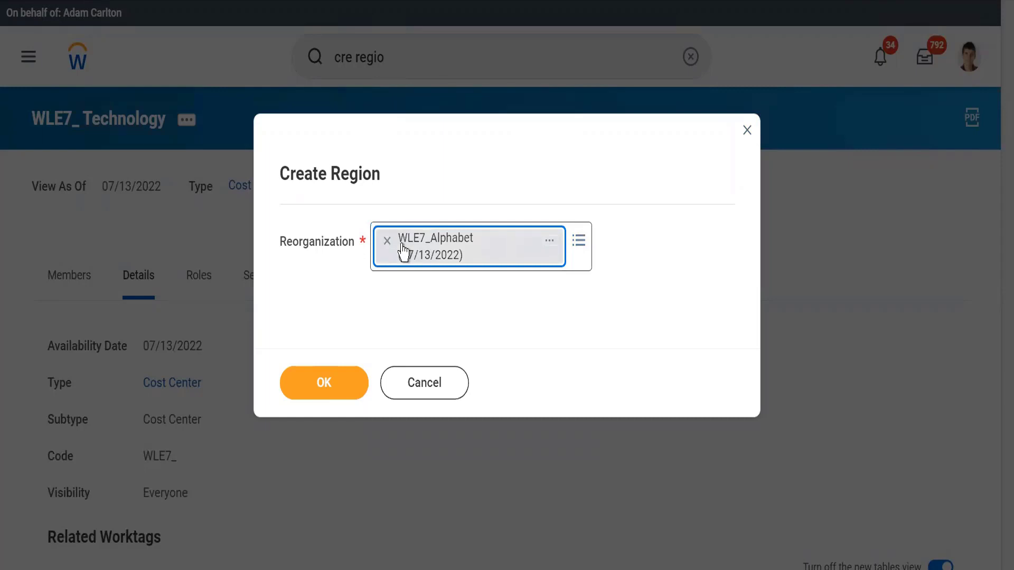
{"action": "left_click", "coordinate": [304, 385]}
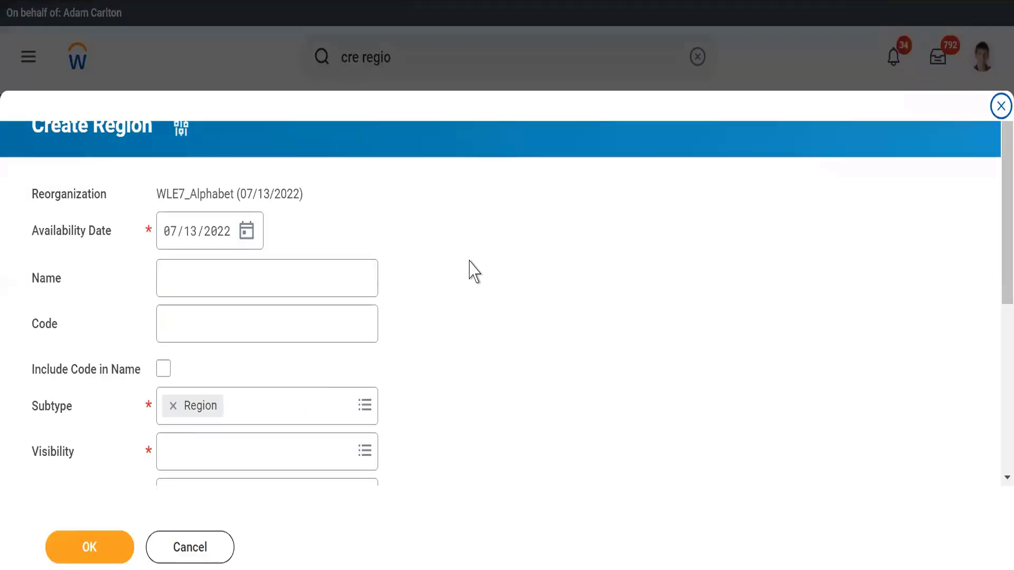
Name the region AMER.
{"action": "left_click", "coordinate": [199, 277]}
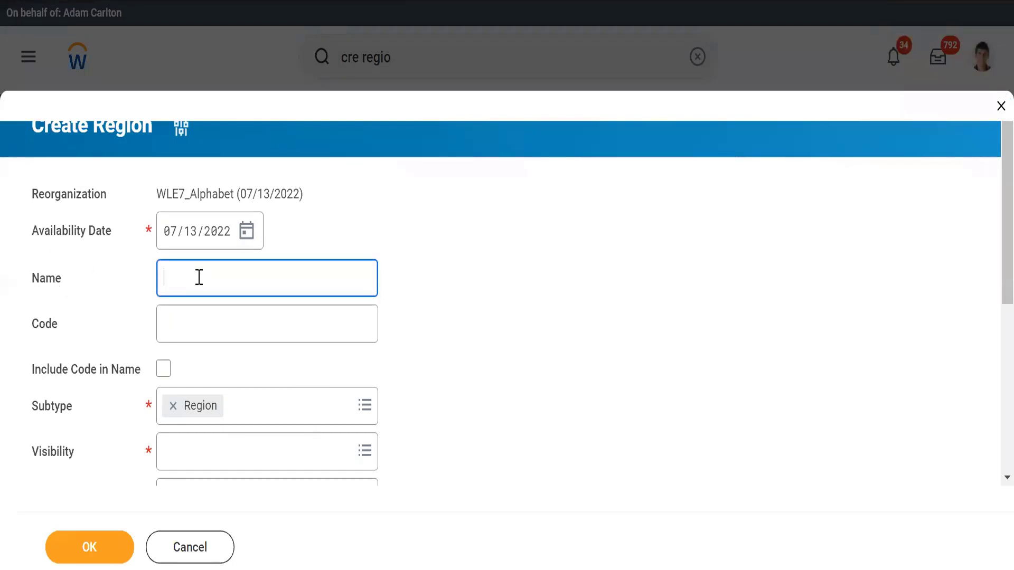
{"action": "type", "text": "AMER"}
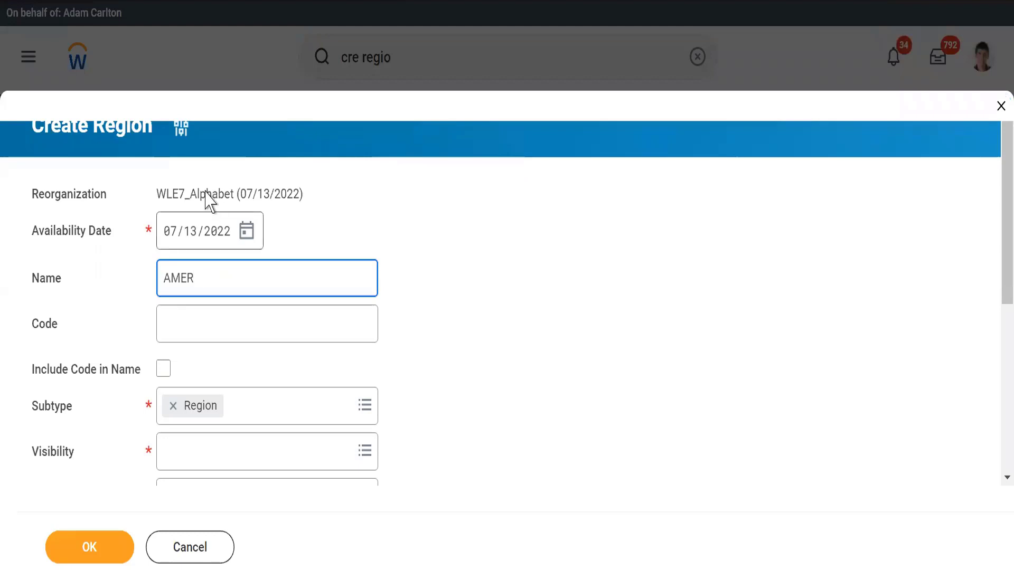
{"action": "left_click", "coordinate": [355, 227]}
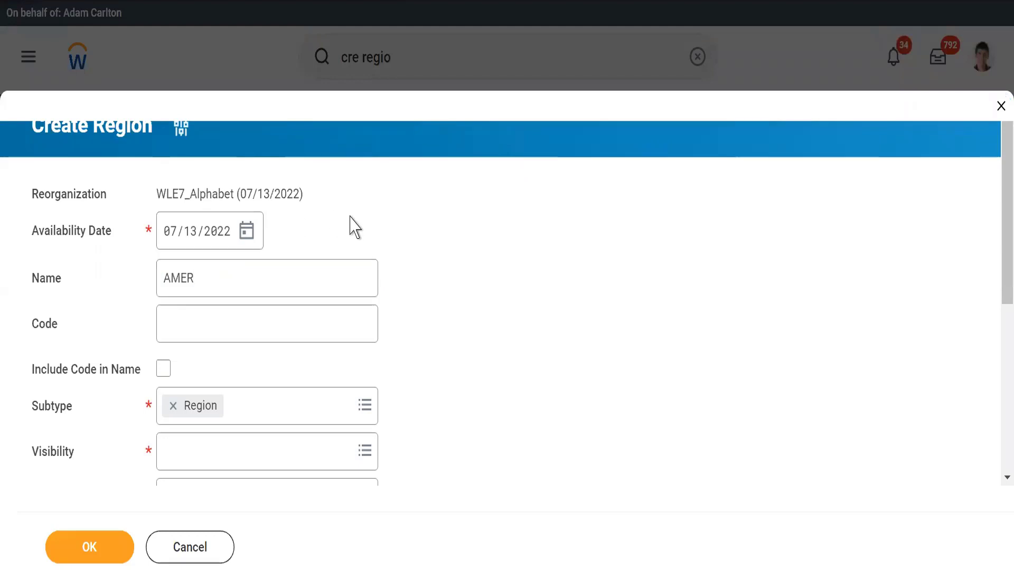
Set the region's code to WLE7_, include the code in the name, and set its visibility to Everyone.
{"action": "left_click", "coordinate": [173, 331]}
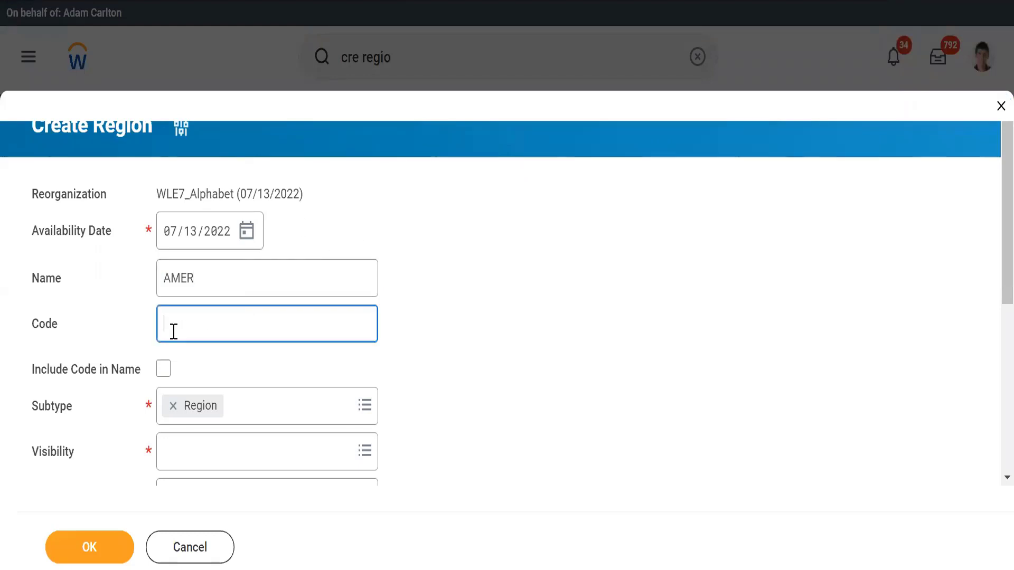
{"action": "type", "text": "WLE7_"}
{"action": "key", "text": "Tab"}
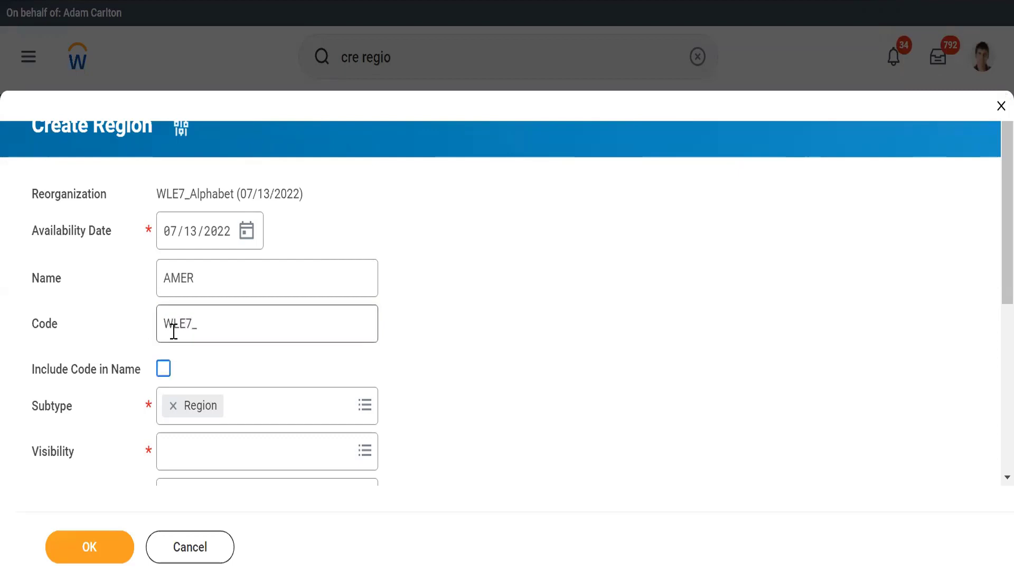
{"action": "key", "text": "space"}
{"action": "scroll", "coordinate": [333, 369], "scroll_direction": "down", "scroll_amount": 3}
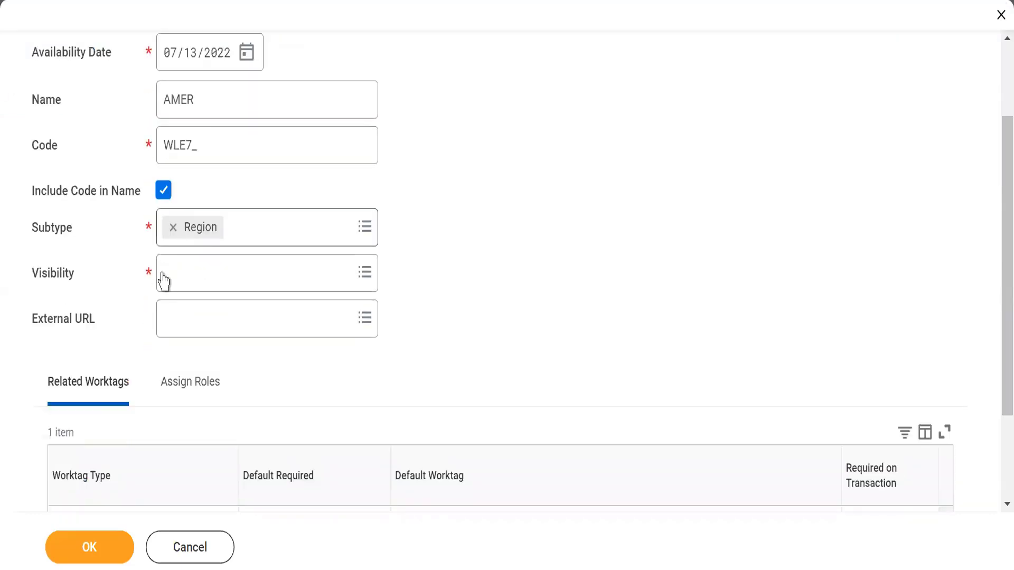
{"action": "left_click", "coordinate": [181, 284]}
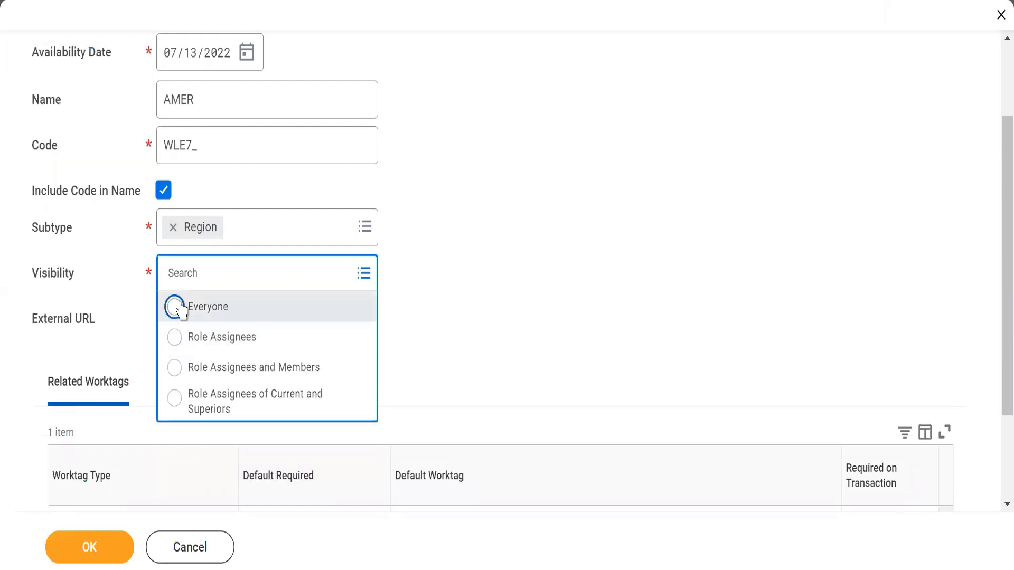
{"action": "left_click", "coordinate": [174, 305]}
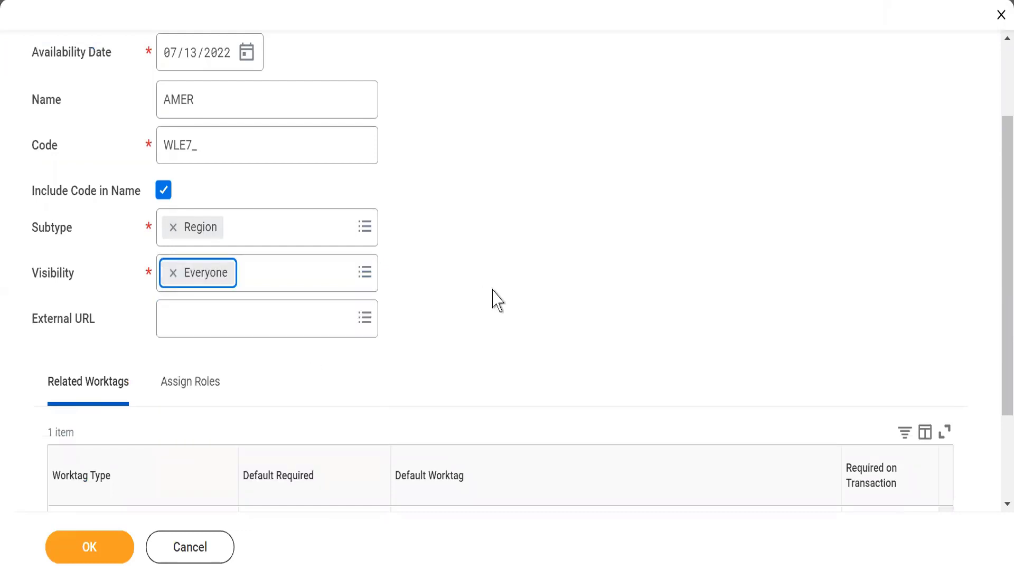
Try to submit the region without a default Location worktag and examine the related worktags for the cause of the error.
{"action": "left_click", "coordinate": [89, 549]}
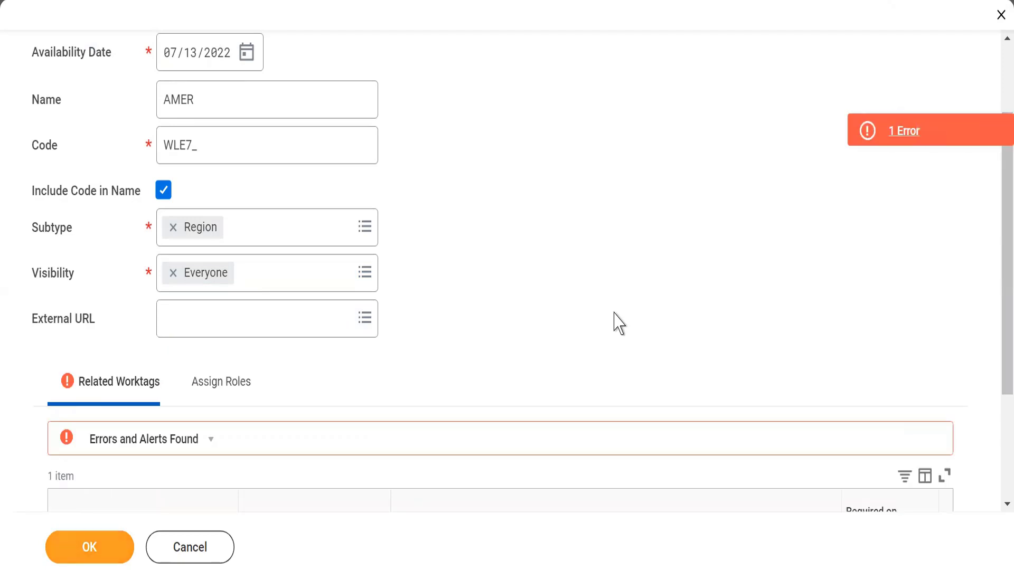
{"action": "scroll", "coordinate": [618, 323], "scroll_direction": "down", "scroll_amount": 1}
{"action": "scroll", "coordinate": [618, 323], "scroll_direction": "down", "scroll_amount": 3}
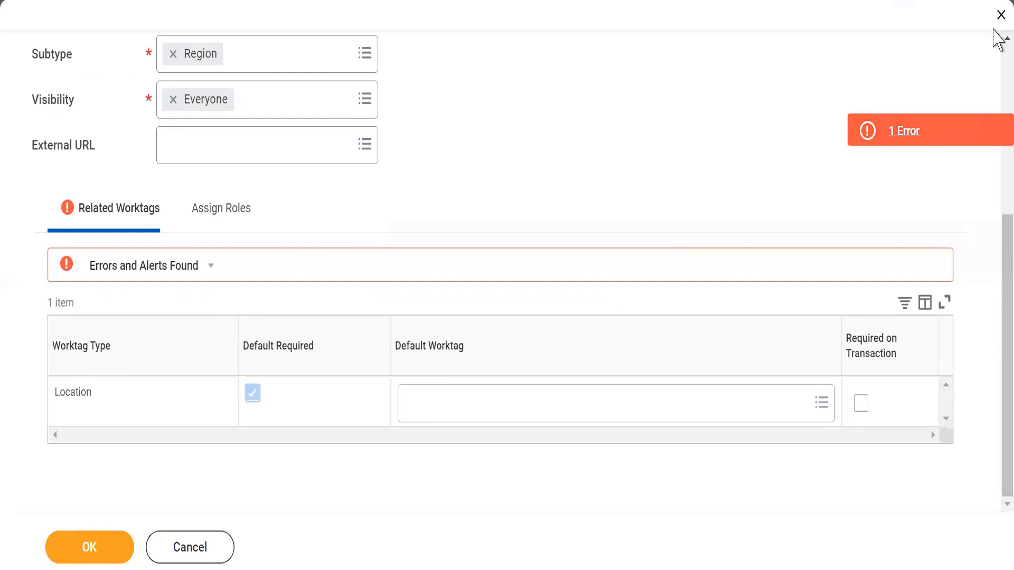
Change the region's name to APAC.
{"action": "scroll", "coordinate": [686, 211], "scroll_direction": "up", "scroll_amount": 6}
{"action": "left_click", "coordinate": [208, 222]}
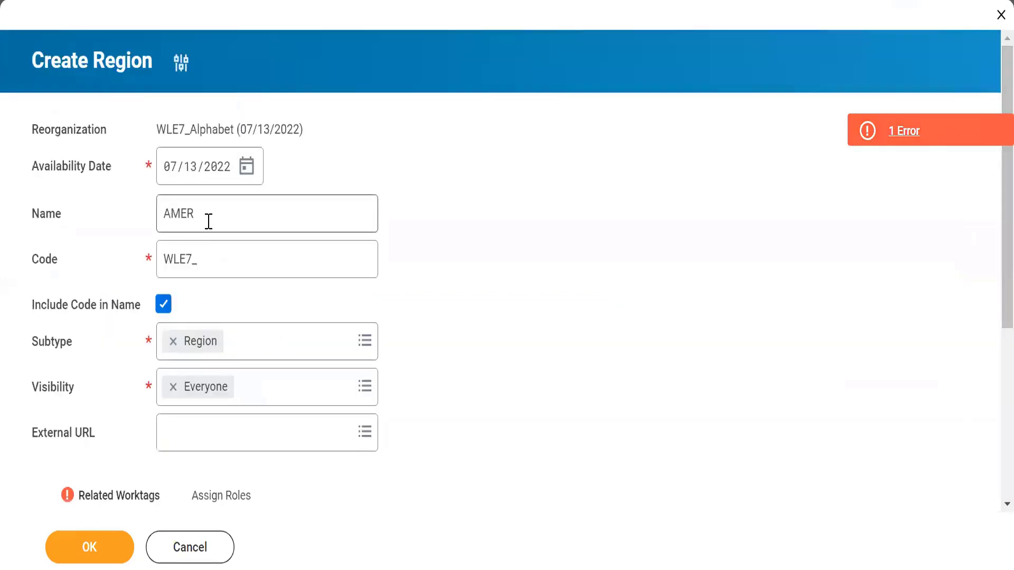
{"action": "double_click", "coordinate": [209, 222]}
{"action": "type", "text": "APAC"}
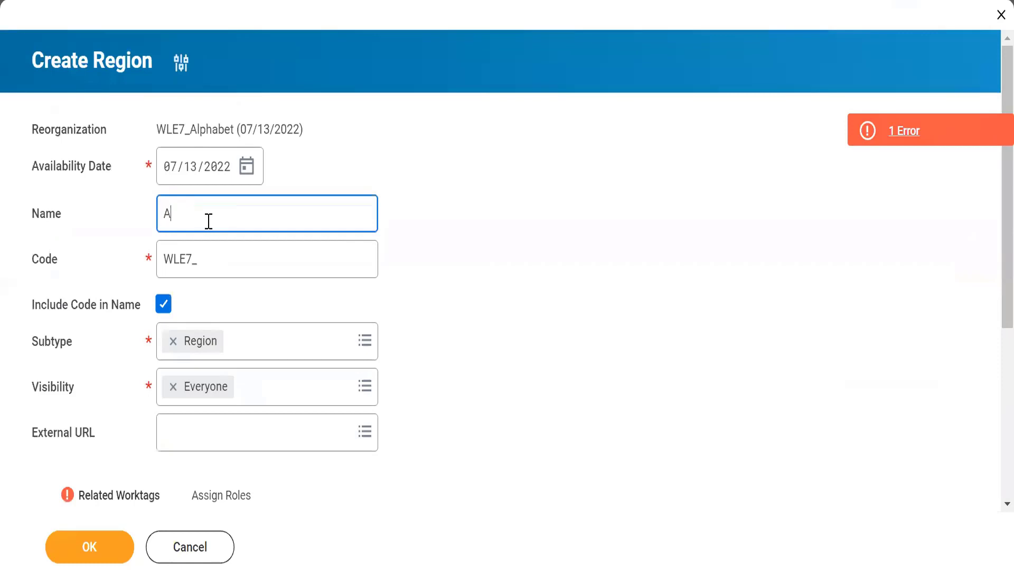
{"action": "left_click", "coordinate": [482, 278]}
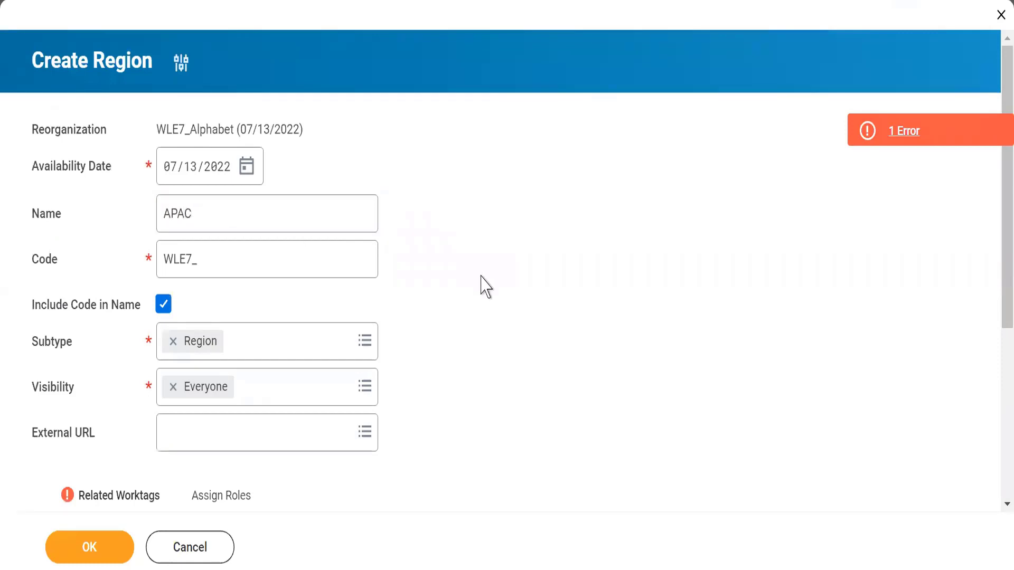
Set WLE7_Mumbai as the default worktag for the region's Location worktag type.
{"action": "scroll", "coordinate": [993, 190], "scroll_direction": "down", "scroll_amount": 5}
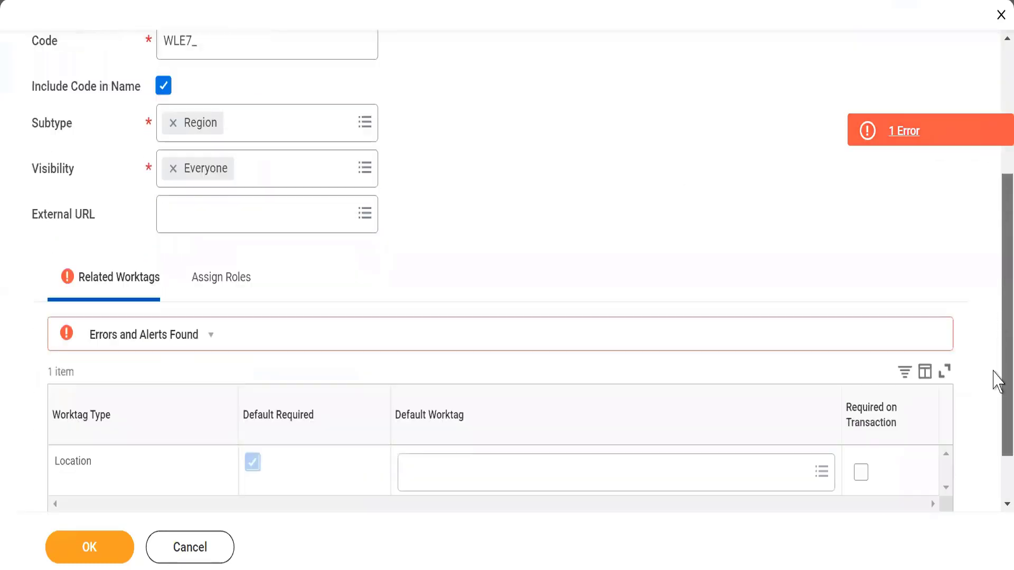
{"action": "left_click", "coordinate": [461, 409]}
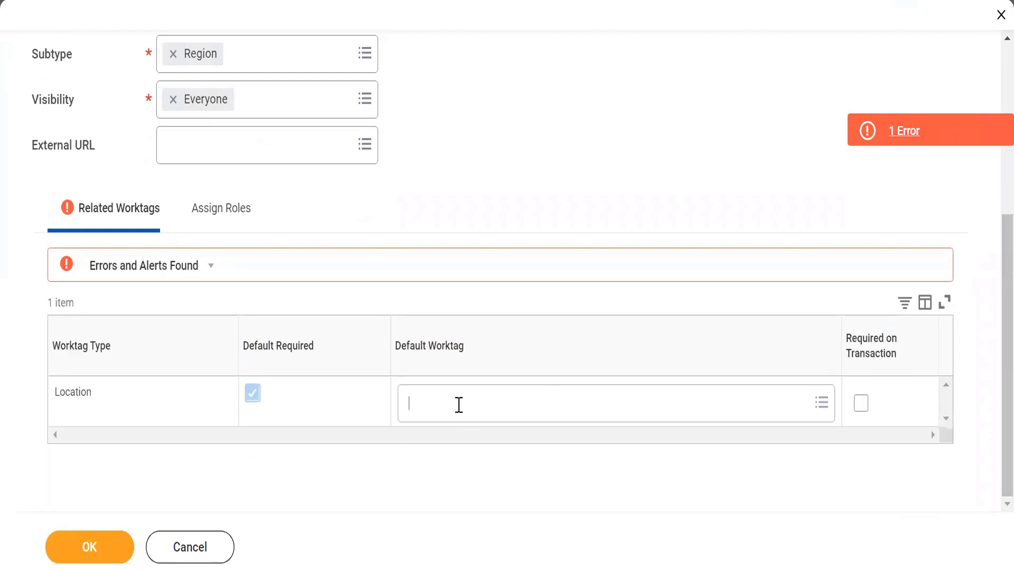
{"action": "type", "text": "WL"}
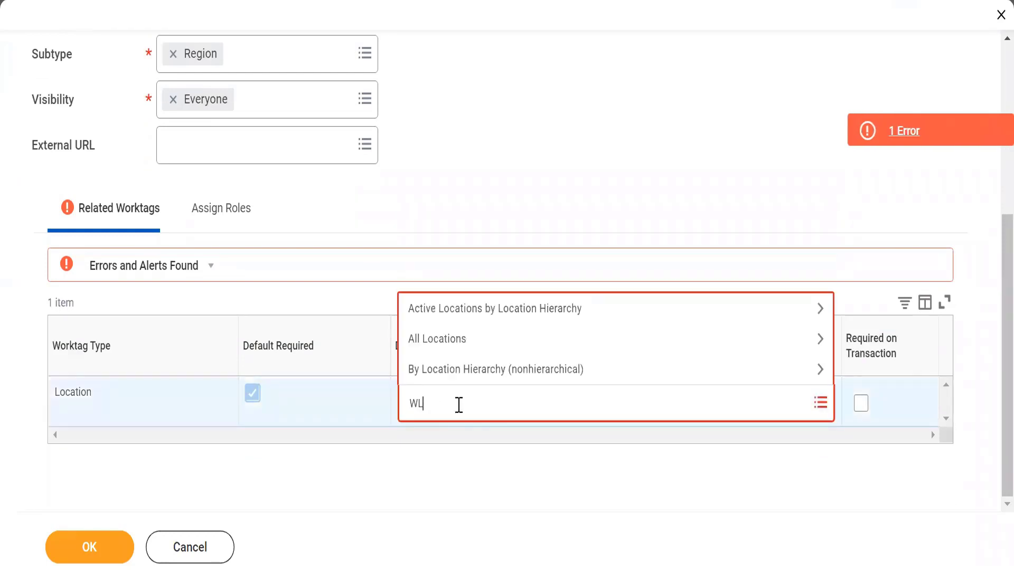
{"action": "type", "text": "E7_"}
{"action": "key", "text": "Return"}
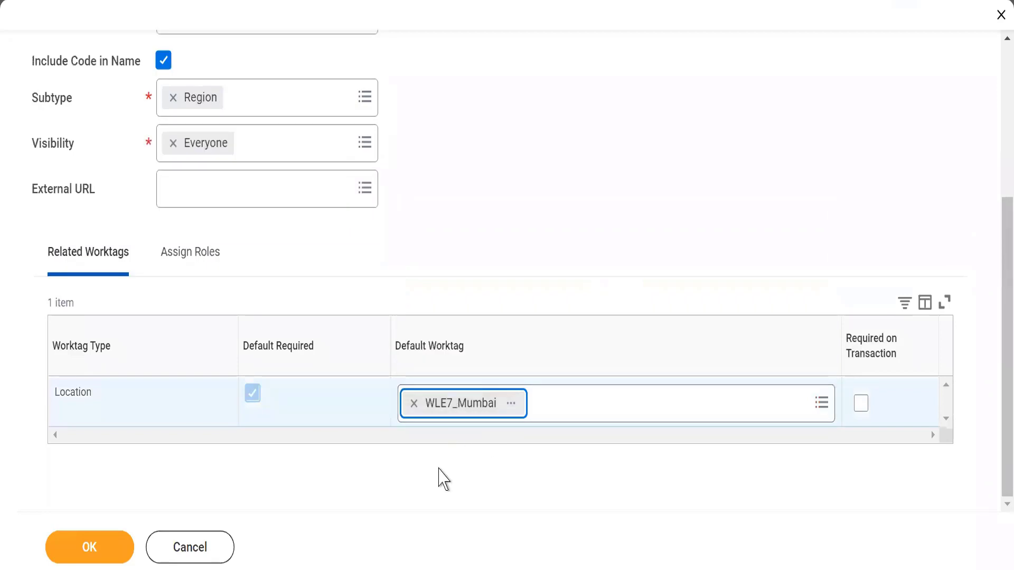
Submit the APAC region and review its details and related worktags.
{"action": "left_click", "coordinate": [78, 551]}
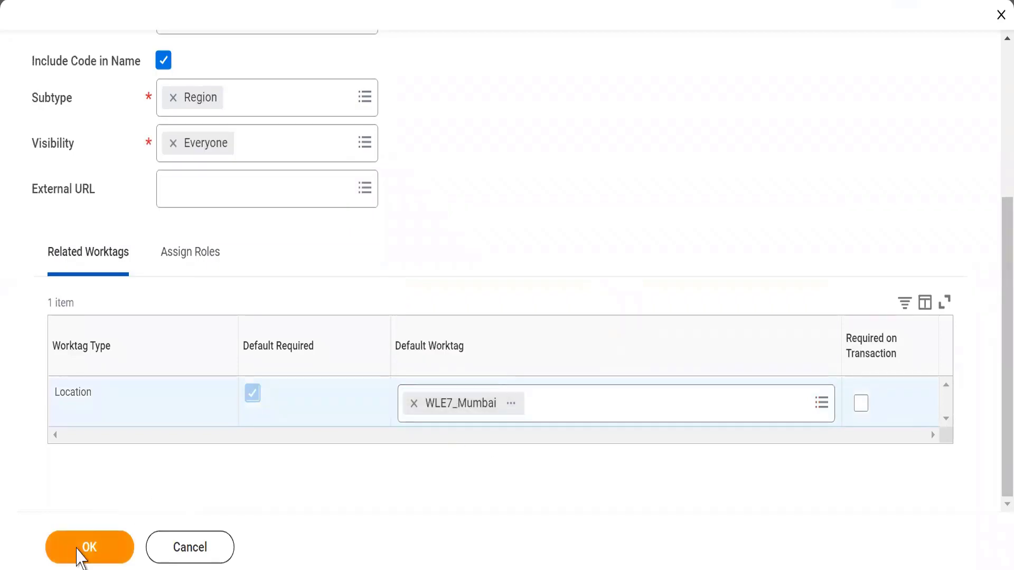
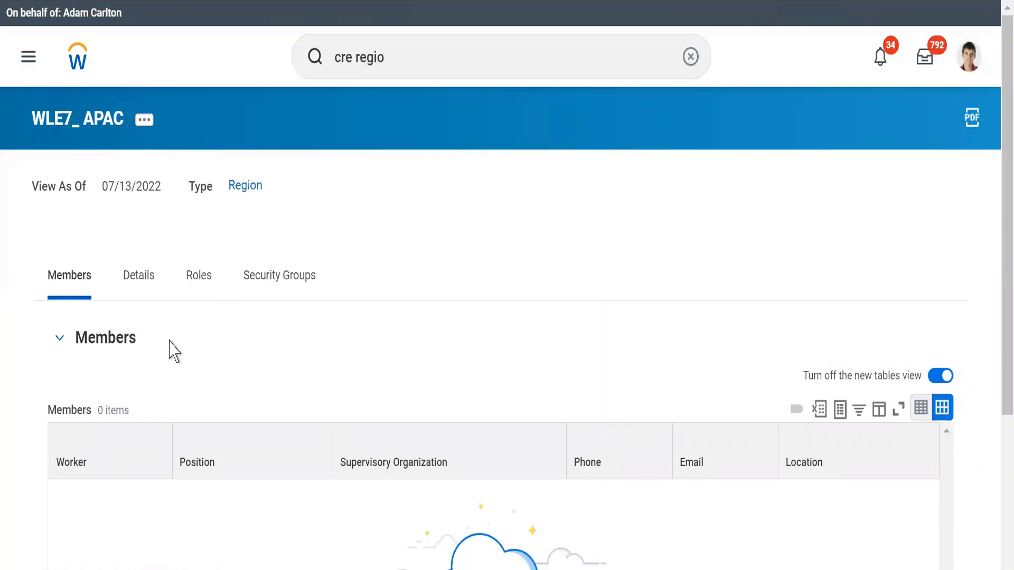
{"action": "left_click", "coordinate": [139, 289]}
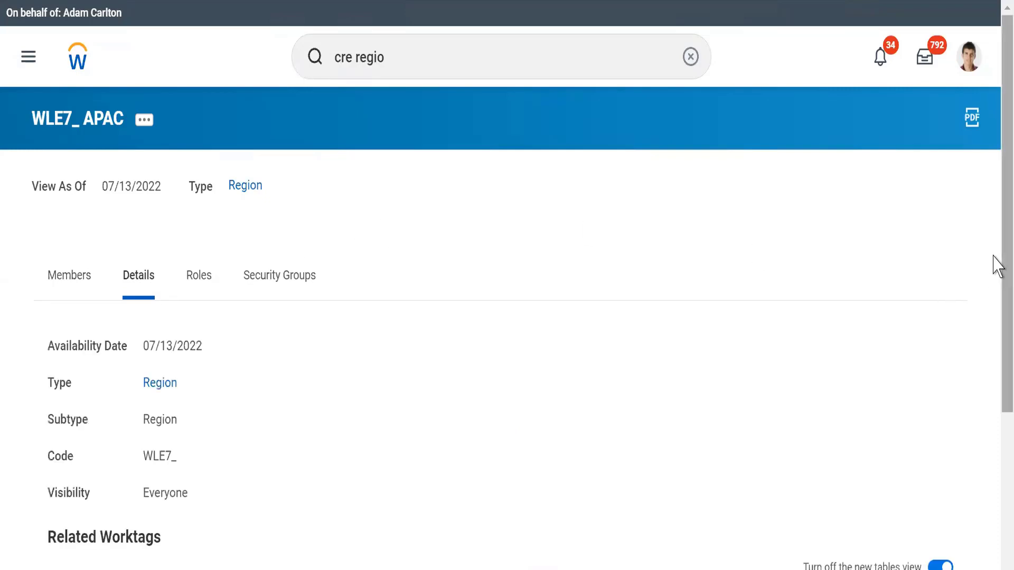
{"action": "scroll", "coordinate": [993, 404], "scroll_direction": "down", "scroll_amount": 2}
{"action": "scroll", "coordinate": [997, 415], "scroll_direction": "down", "scroll_amount": 2}
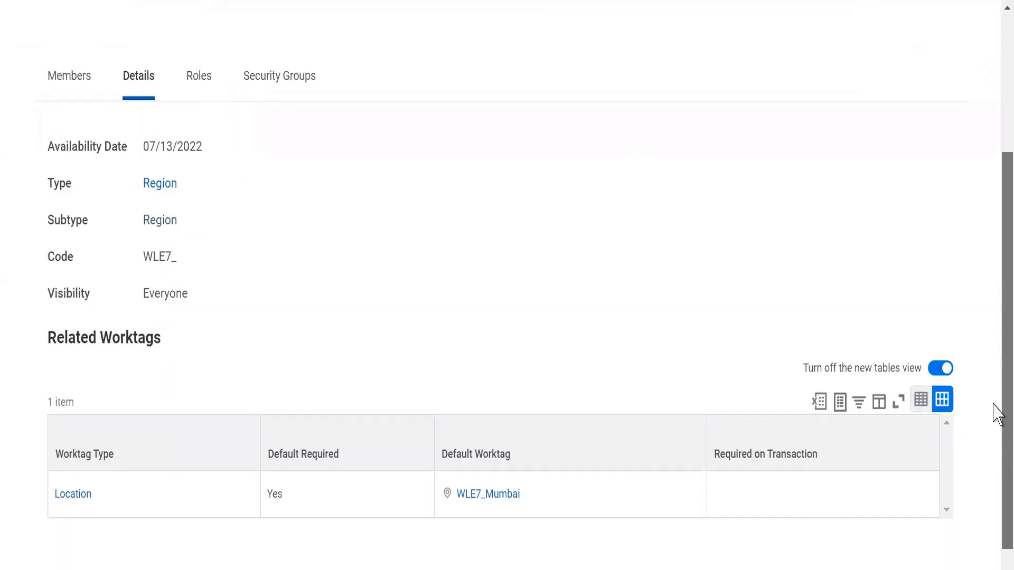
{"action": "scroll", "coordinate": [993, 405], "scroll_direction": "up", "scroll_amount": 4}
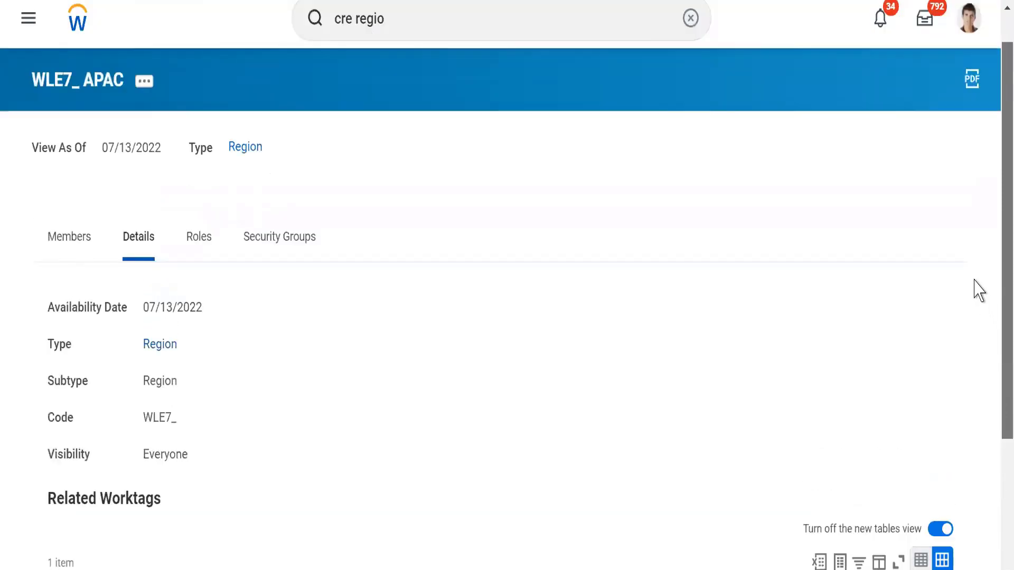
{"action": "scroll", "coordinate": [995, 274], "scroll_direction": "up", "scroll_amount": 1}
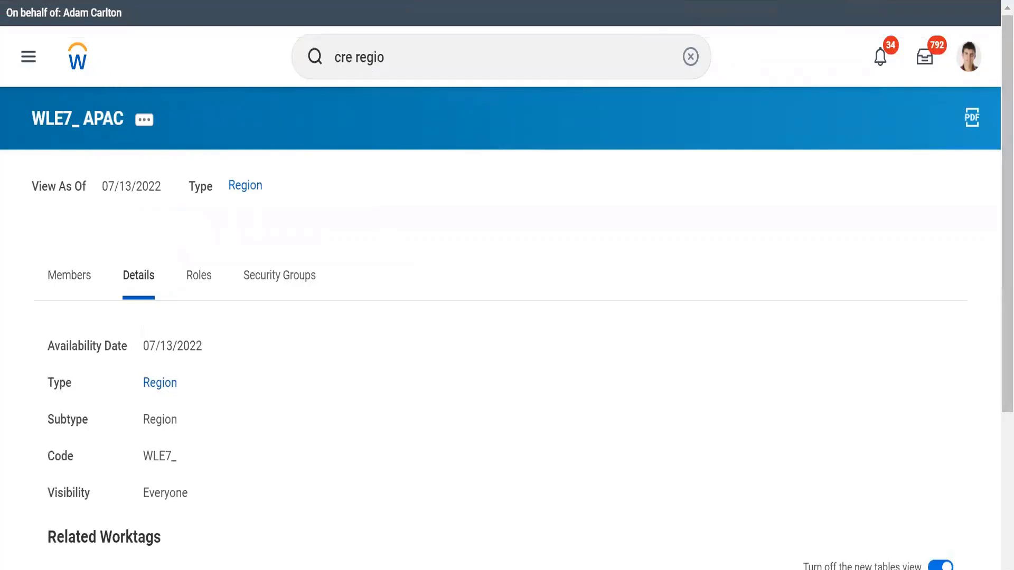
Switch to the text notes and replace WDT8 with WLE7_Alphabet in the create reorganization task line.
{"action": "key", "text": "alt+Tab"}
{"action": "left_click", "coordinate": [197, 167]}
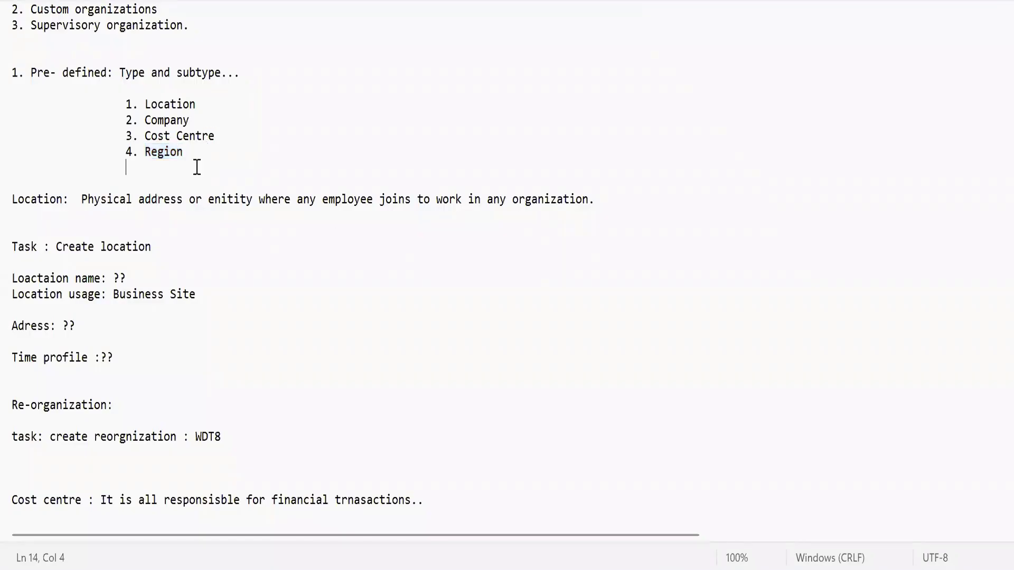
{"action": "left_click_drag", "start_coordinate": [116, 102], "coordinate": [252, 163]}
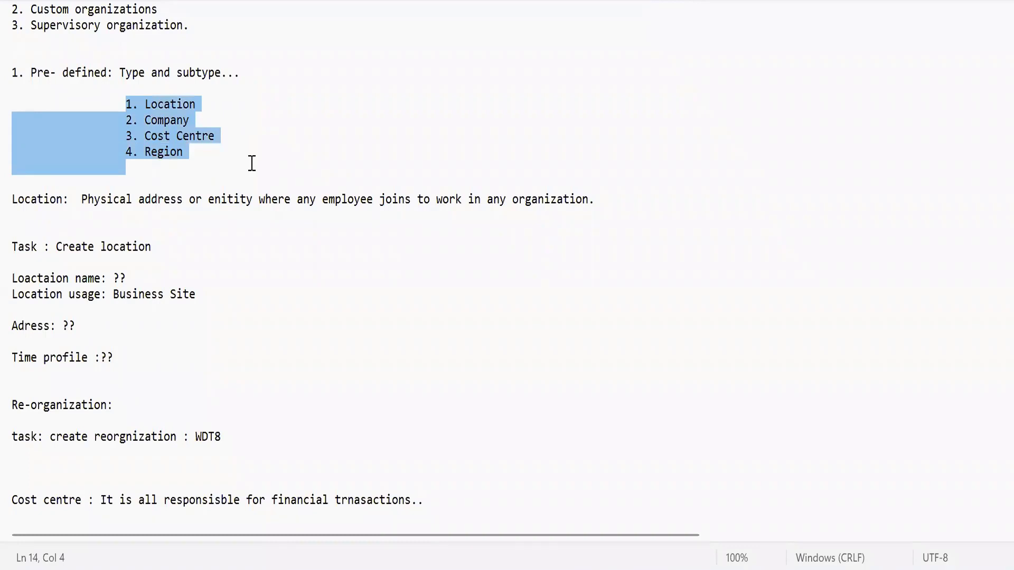
{"action": "double_click", "coordinate": [203, 438]}
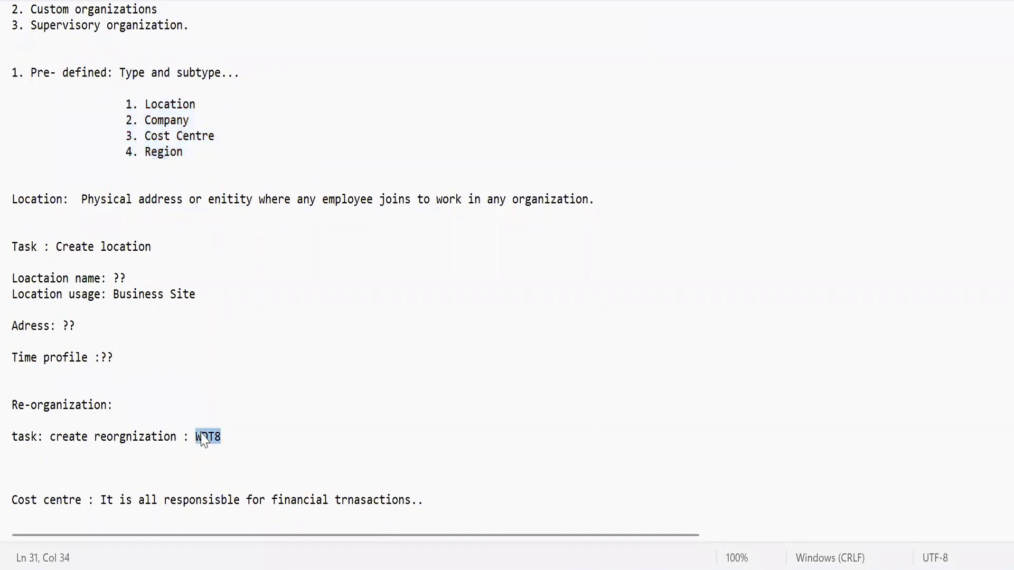
{"action": "type", "text": "WLE7_A"}
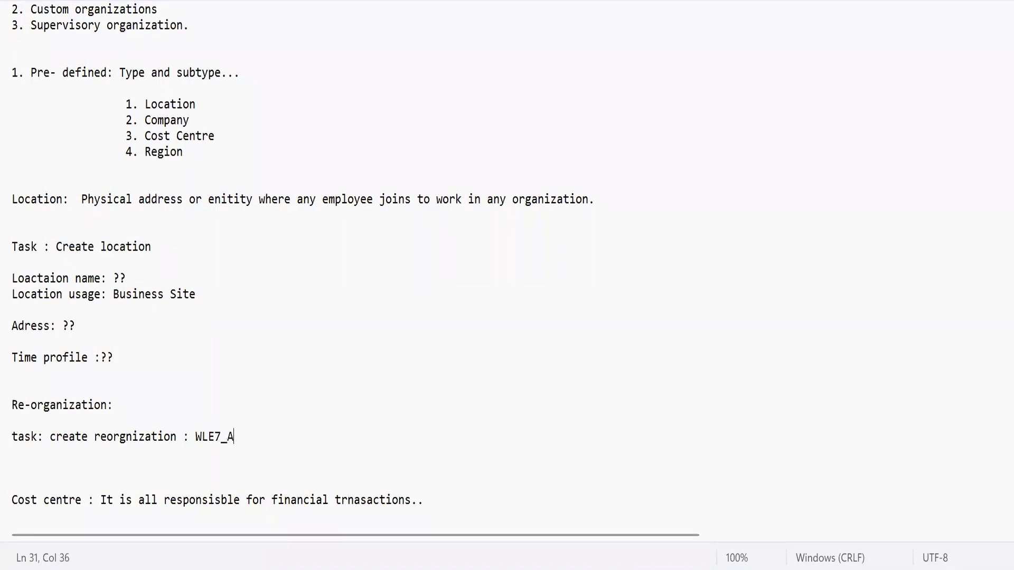
{"action": "type", "text": "lphabe"}
Examine the Technology cost centre in the notes and its Core Tech, Data Sciences and ERP branches.
{"action": "left_click", "coordinate": [335, 448]}
{"action": "key", "text": "Down"}
{"action": "key", "text": "Down"}
{"action": "key", "text": "Down"}
{"action": "key", "text": "Down"}
{"action": "key", "text": "Down"}
{"action": "key", "text": "Down"}
{"action": "key", "text": "Down"}
{"action": "key", "text": "Down"}
{"action": "key", "text": "Down"}
{"action": "key", "text": "Down"}
{"action": "key", "text": "Down"}
{"action": "key", "text": "Down"}
{"action": "key", "text": "Down"}
{"action": "key", "text": "Down"}
{"action": "key", "text": "Down"}
{"action": "key", "text": "Down"}
{"action": "key", "text": "Down"}
{"action": "key", "text": "Down"}
{"action": "key", "text": "Down"}
{"action": "key", "text": "Down"}
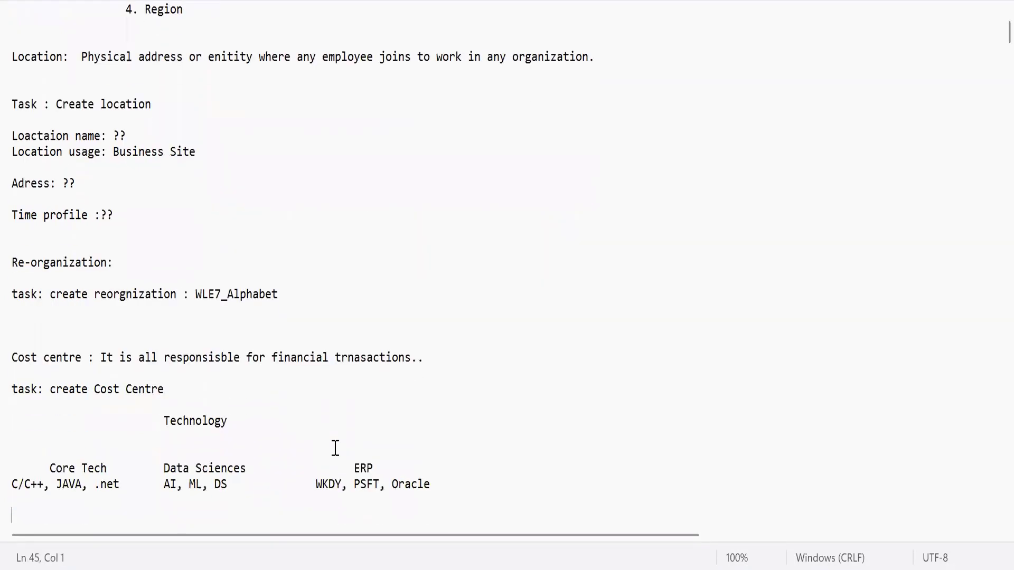
{"action": "key", "text": "Down"}
{"action": "key", "text": "Down"}
{"action": "key", "text": "Down"}
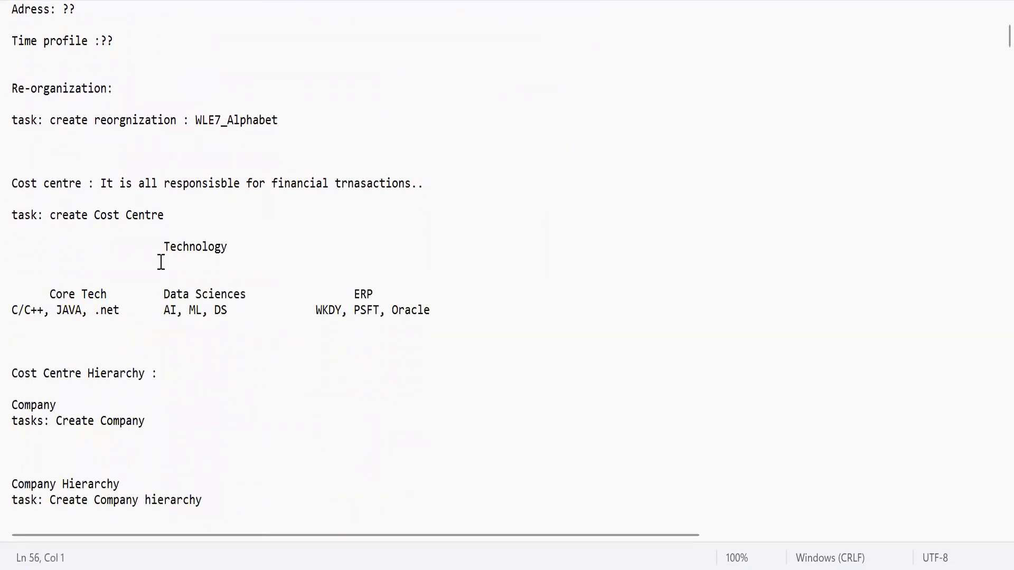
{"action": "double_click", "coordinate": [149, 248]}
{"action": "double_click", "coordinate": [286, 246]}
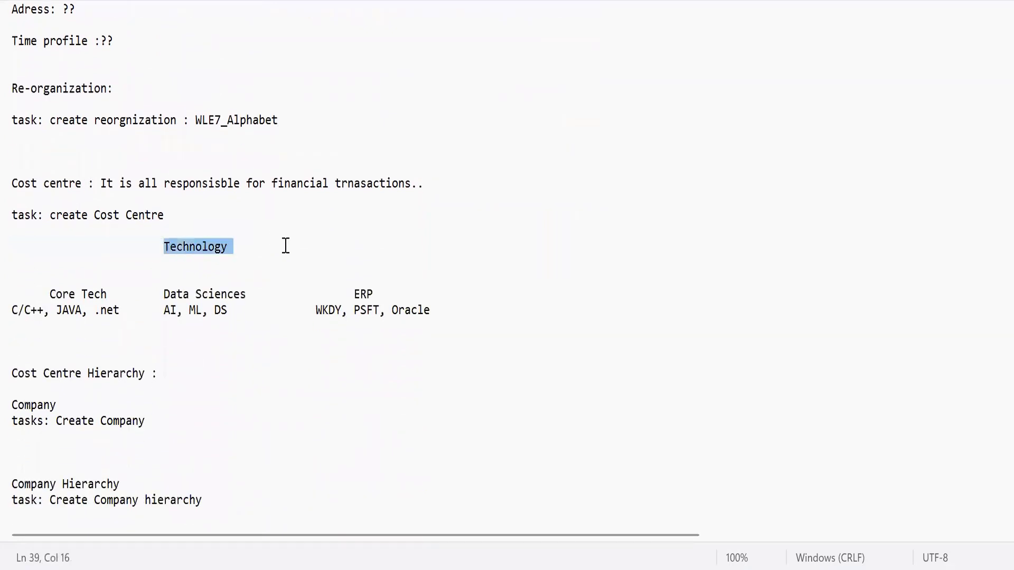
{"action": "double_click", "coordinate": [196, 251]}
{"action": "double_click", "coordinate": [51, 294]}
{"action": "left_click_drag", "start_coordinate": [113, 298], "coordinate": [253, 296]}
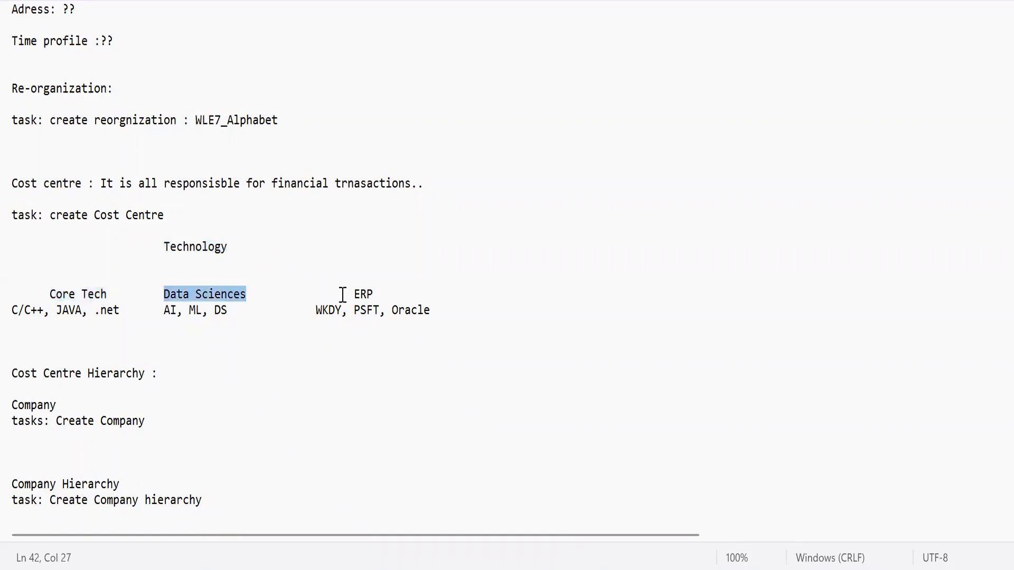
{"action": "left_click_drag", "start_coordinate": [360, 294], "coordinate": [413, 294]}
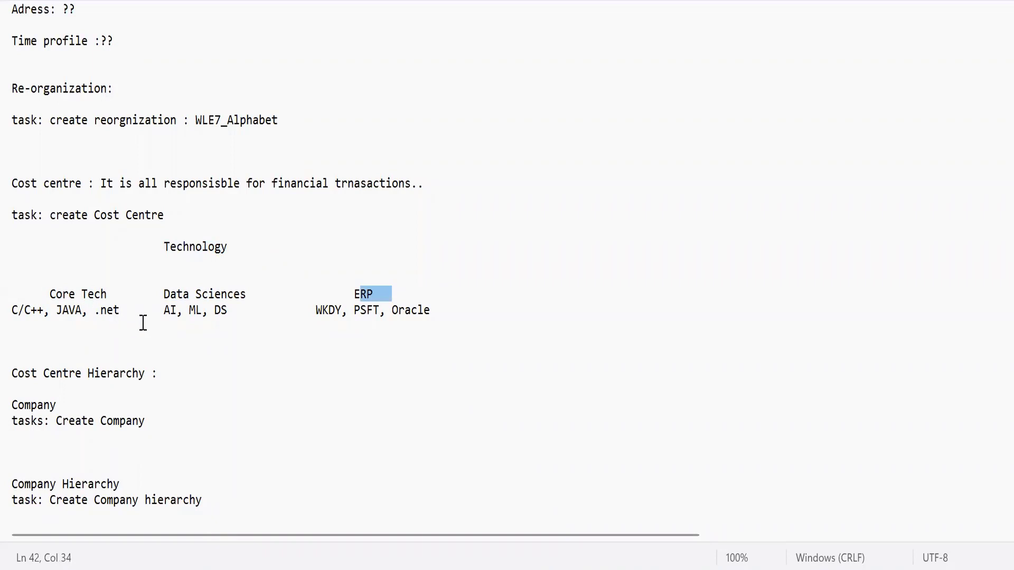
Review the individual technologies noted under each of the three branches of the Technology cost centre.
{"action": "left_click_drag", "start_coordinate": [25, 312], "coordinate": [46, 308]}
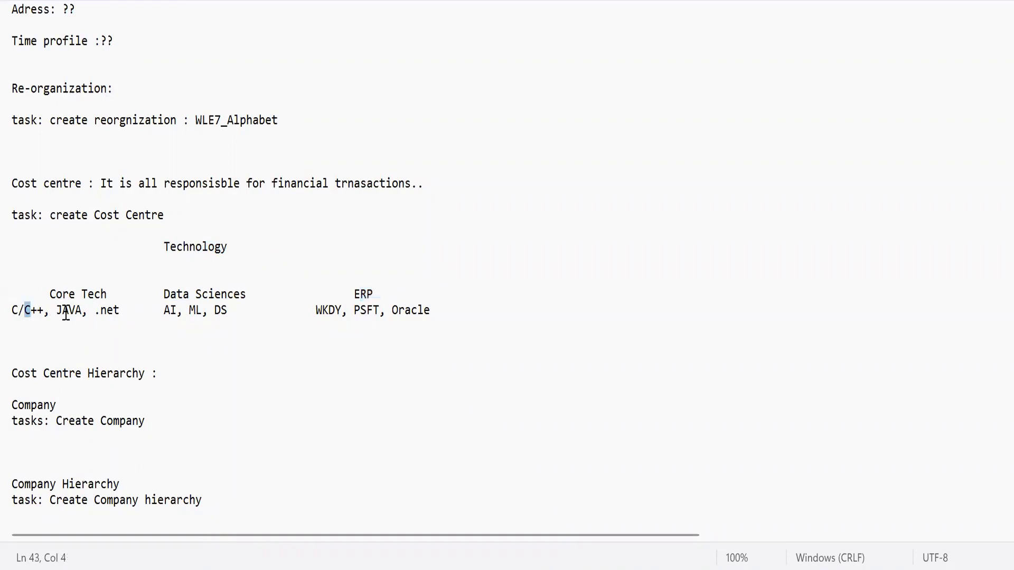
{"action": "double_click", "coordinate": [67, 312]}
{"action": "double_click", "coordinate": [112, 310]}
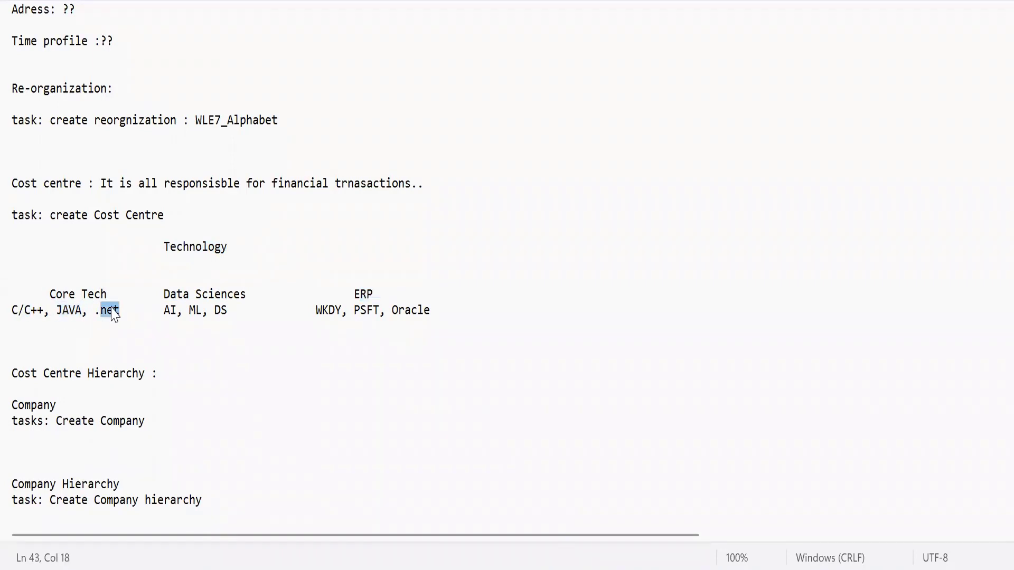
{"action": "left_click", "coordinate": [183, 294]}
{"action": "double_click", "coordinate": [168, 314]}
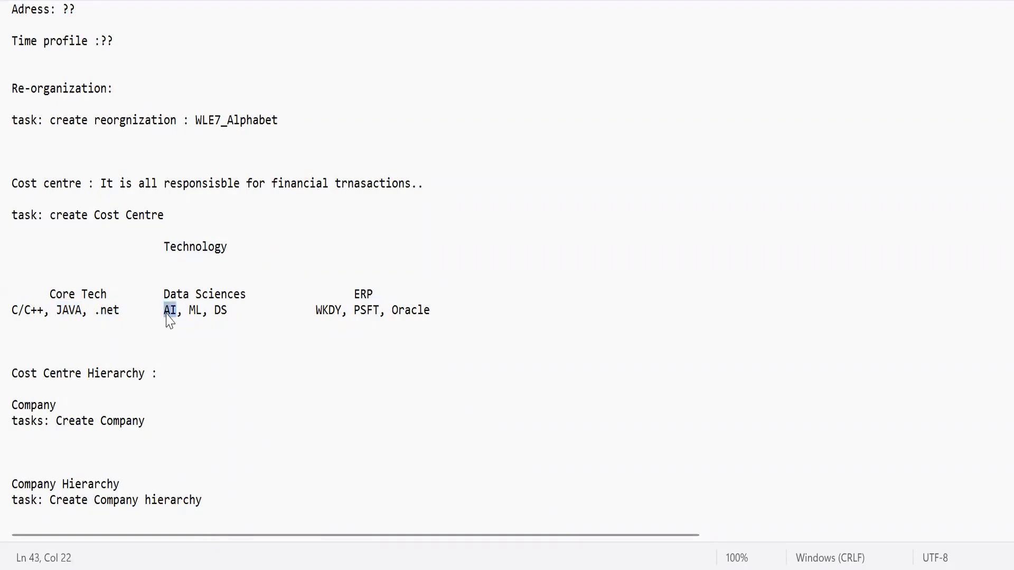
{"action": "double_click", "coordinate": [194, 312]}
{"action": "double_click", "coordinate": [219, 312]}
{"action": "left_click", "coordinate": [356, 294]}
{"action": "double_click", "coordinate": [360, 295]}
{"action": "double_click", "coordinate": [324, 311]}
{"action": "double_click", "coordinate": [374, 311]}
{"action": "double_click", "coordinate": [400, 310]}
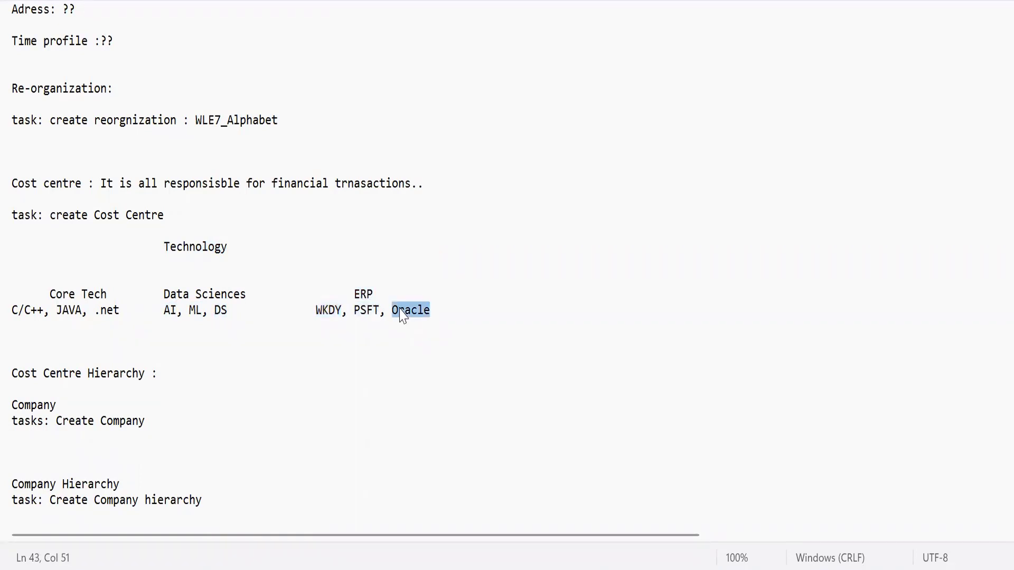
{"action": "left_click", "coordinate": [412, 331]}
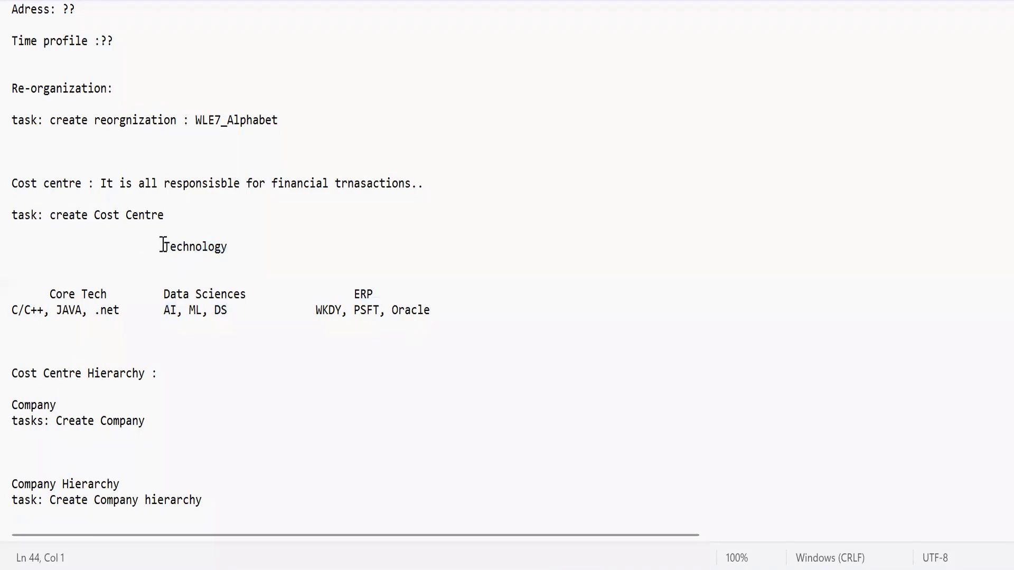
{"action": "left_click_drag", "start_coordinate": [163, 246], "coordinate": [441, 311]}
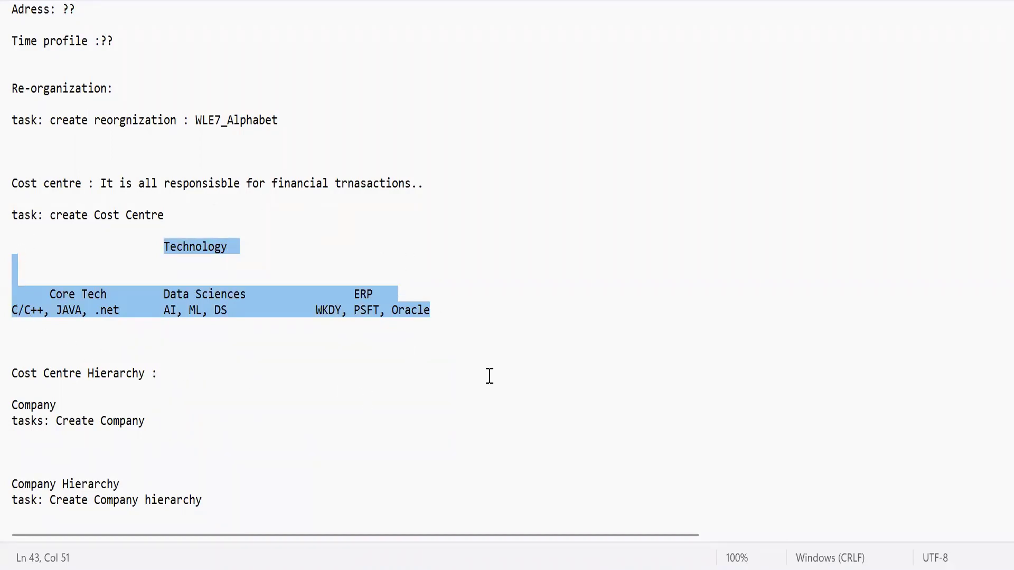
Switch back to Workday, search for WLE7_ and open the WLE7_ Technology cost center.
{"action": "left_click", "coordinate": [656, 564]}
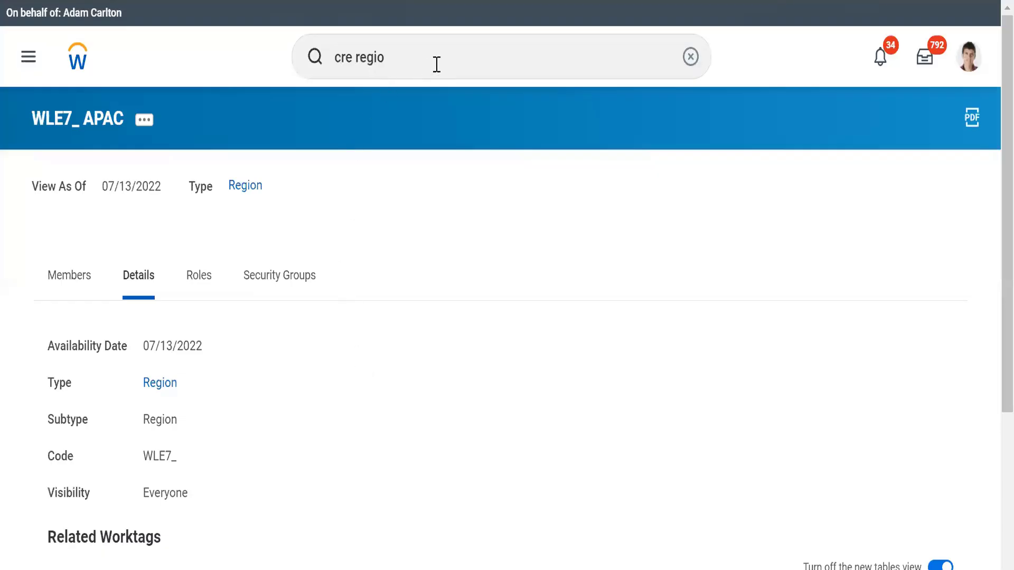
{"action": "left_click", "coordinate": [437, 65]}
{"action": "key", "text": "ctrl+a"}
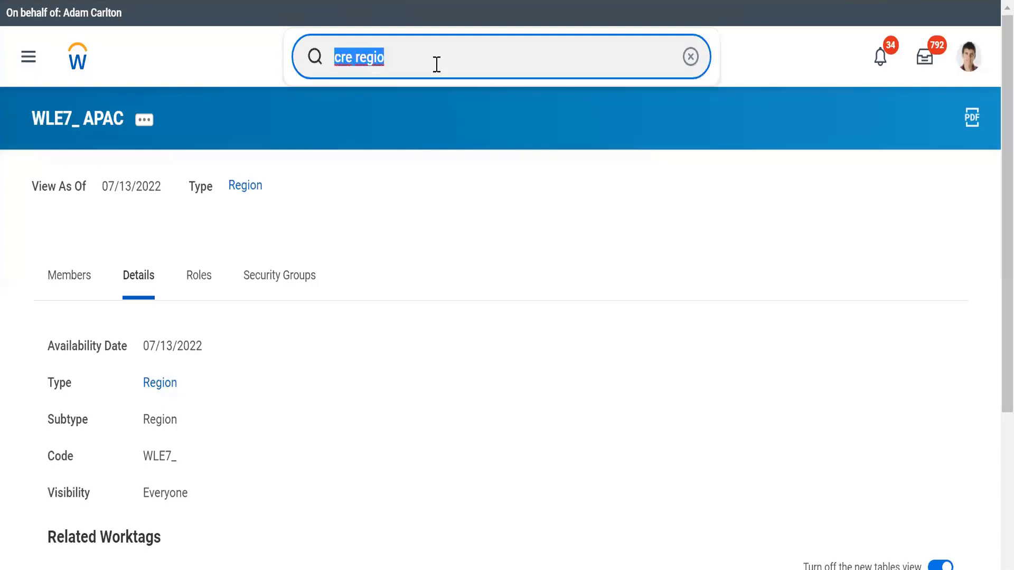
{"action": "type", "text": "WDL"}
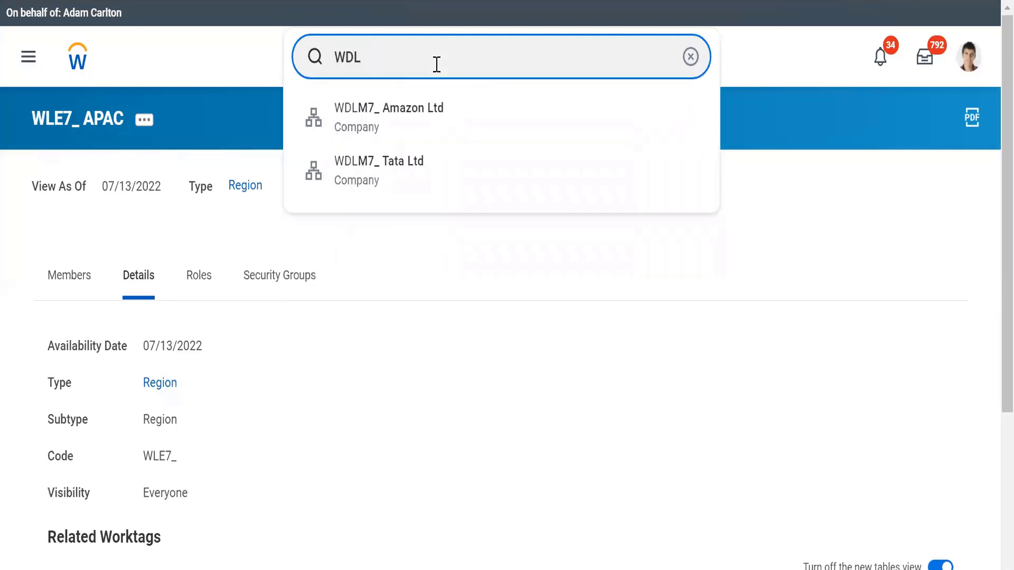
{"action": "type", "text": "E7_"}
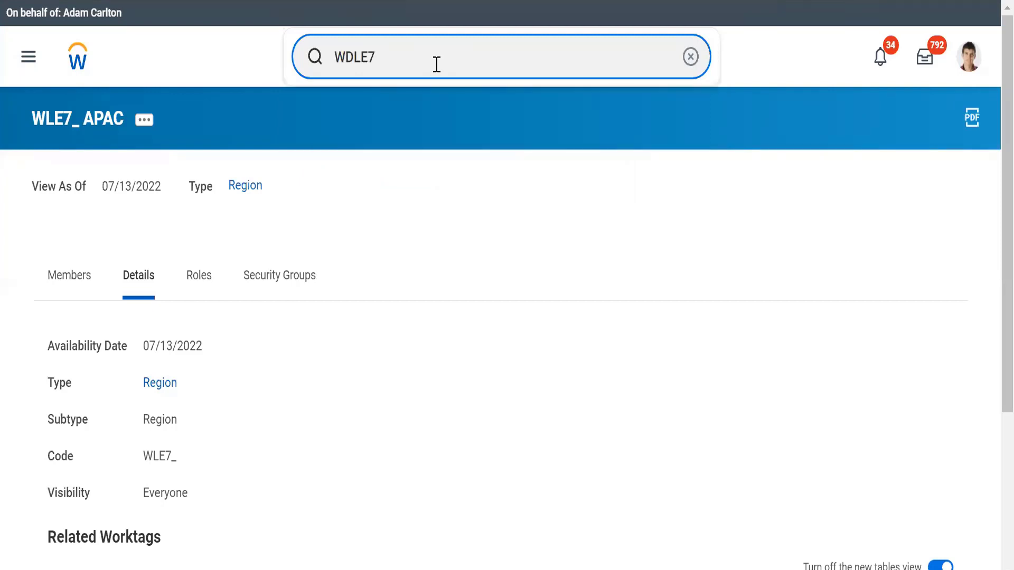
{"action": "key", "text": "BackSpace"}
{"action": "key", "text": "BackSpace"}
{"action": "key", "text": "BackSpace"}
{"action": "key", "text": "BackSpace"}
{"action": "type", "text": "LE7"}
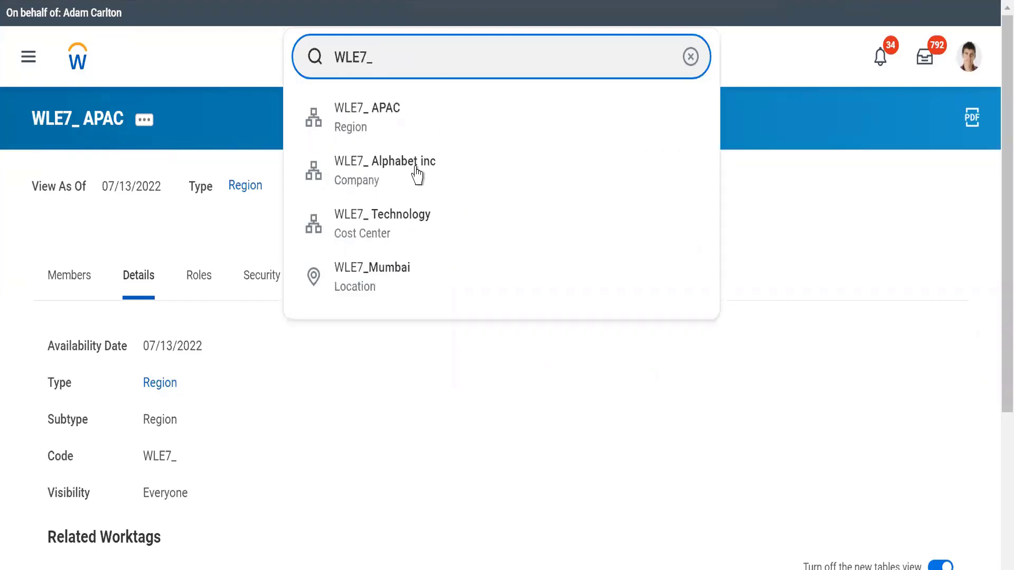
{"action": "left_click", "coordinate": [368, 226]}
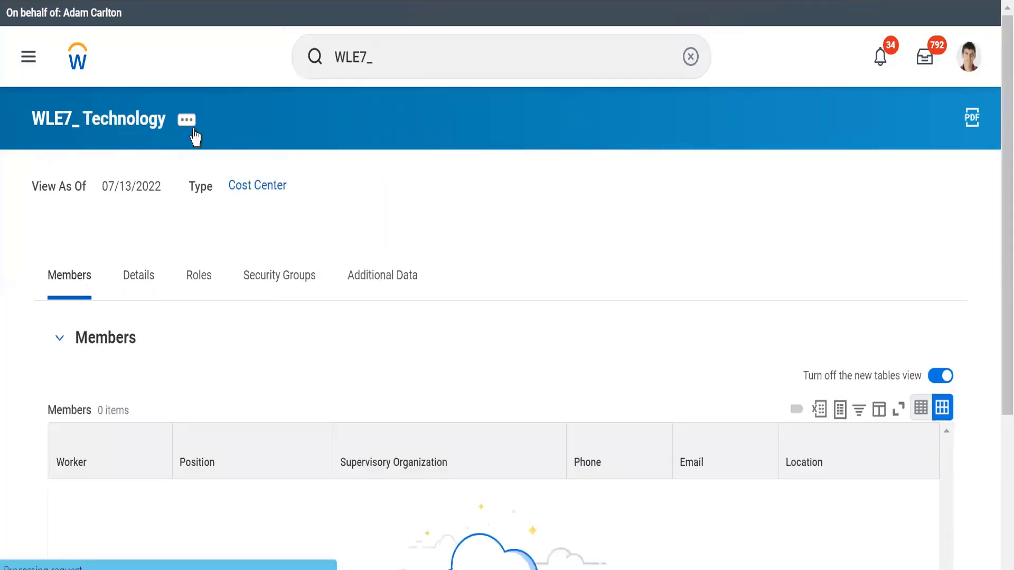
{"action": "left_click", "coordinate": [188, 122]}
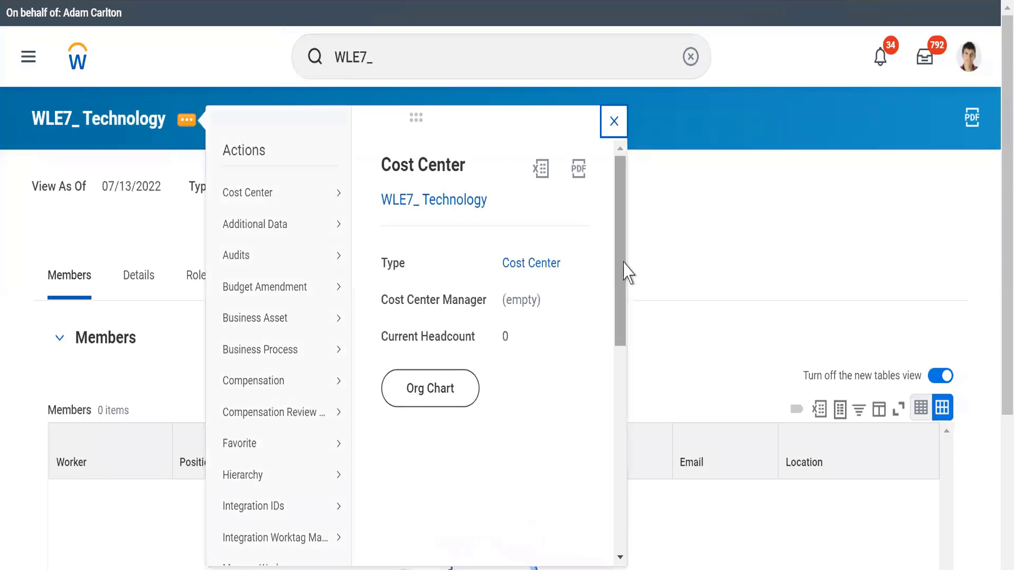
{"action": "left_click_drag", "start_coordinate": [627, 274], "coordinate": [625, 411]}
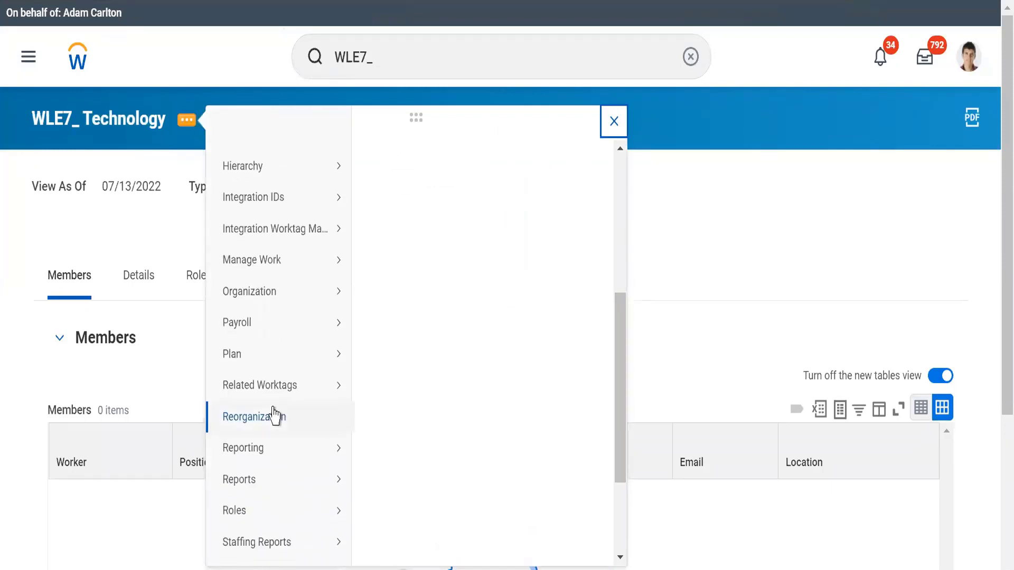
{"action": "mouse_move", "coordinate": [276, 416]}
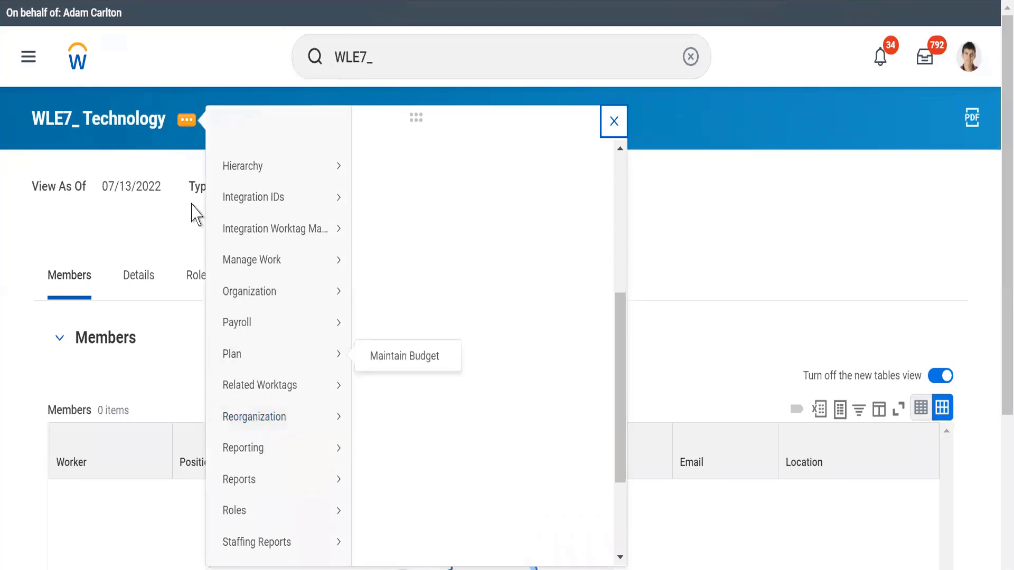
{"action": "left_click", "coordinate": [176, 231]}
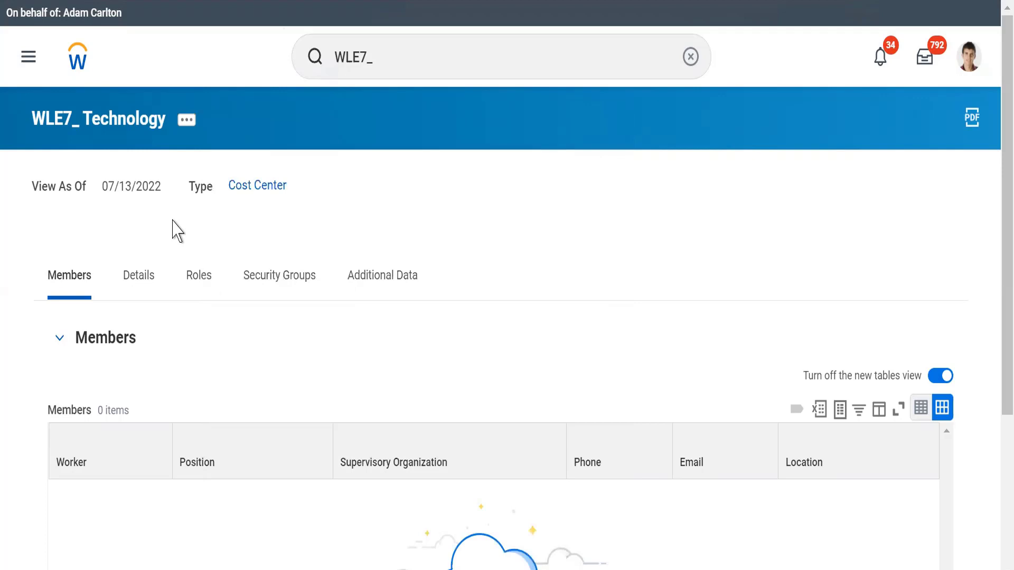
Clear the previous search, look up "cre cost cen hier" and open the Create Cost Center Hierarchy task.
{"action": "left_click", "coordinate": [397, 68]}
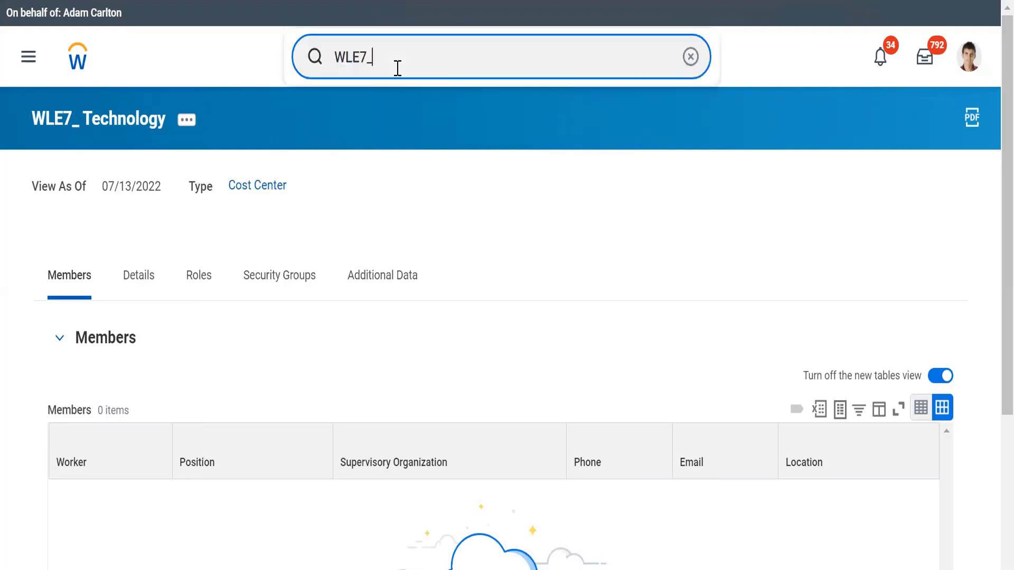
{"action": "left_click", "coordinate": [691, 57]}
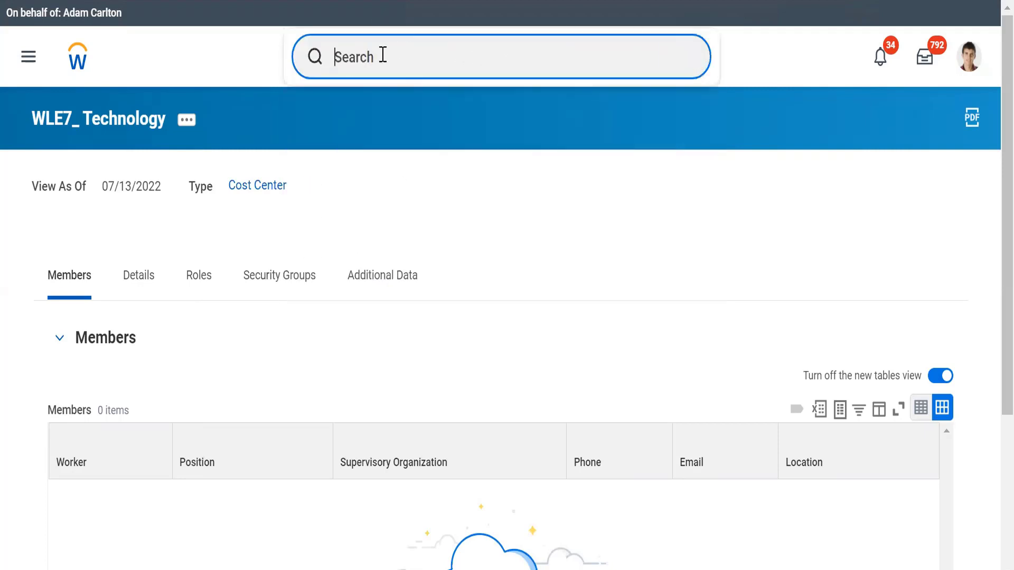
{"action": "type", "text": "cre"}
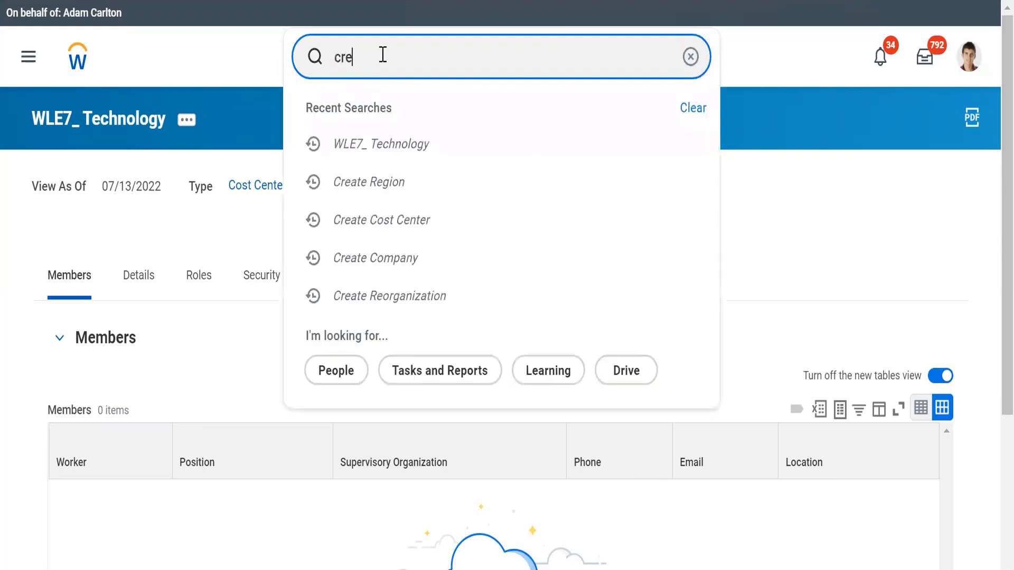
{"action": "type", "text": " cost cen hier"}
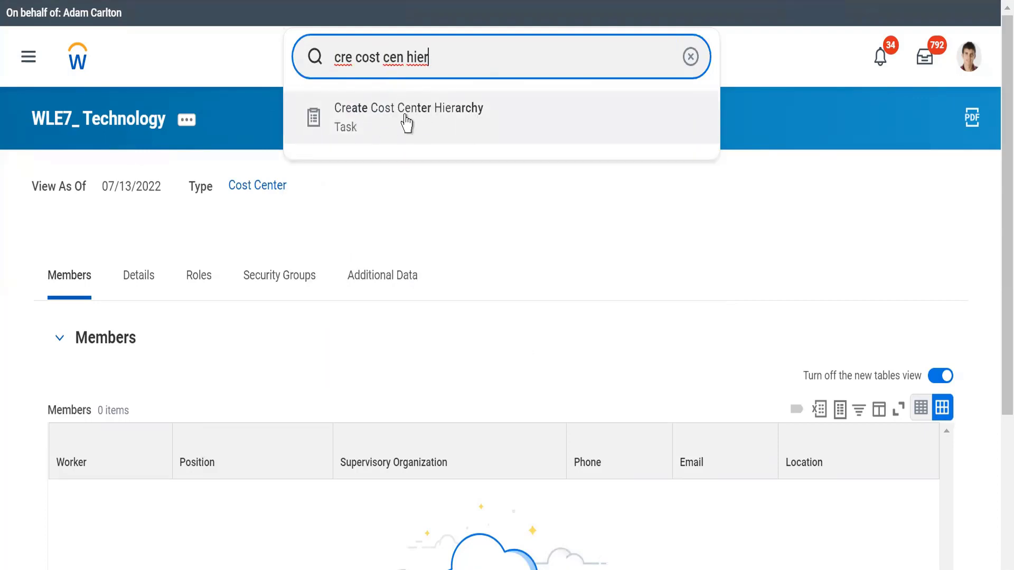
{"action": "left_click", "coordinate": [449, 117]}
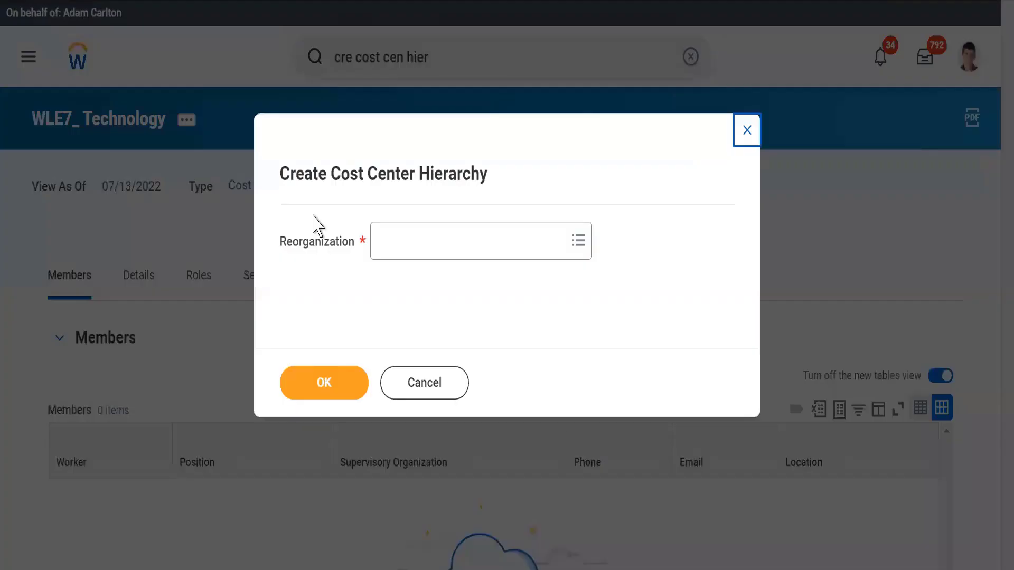
Select WLE7_Alphabet as the reorganization for the new cost center hierarchy and continue to its details form.
{"action": "left_click", "coordinate": [395, 243]}
{"action": "type", "text": "WLE7_"}
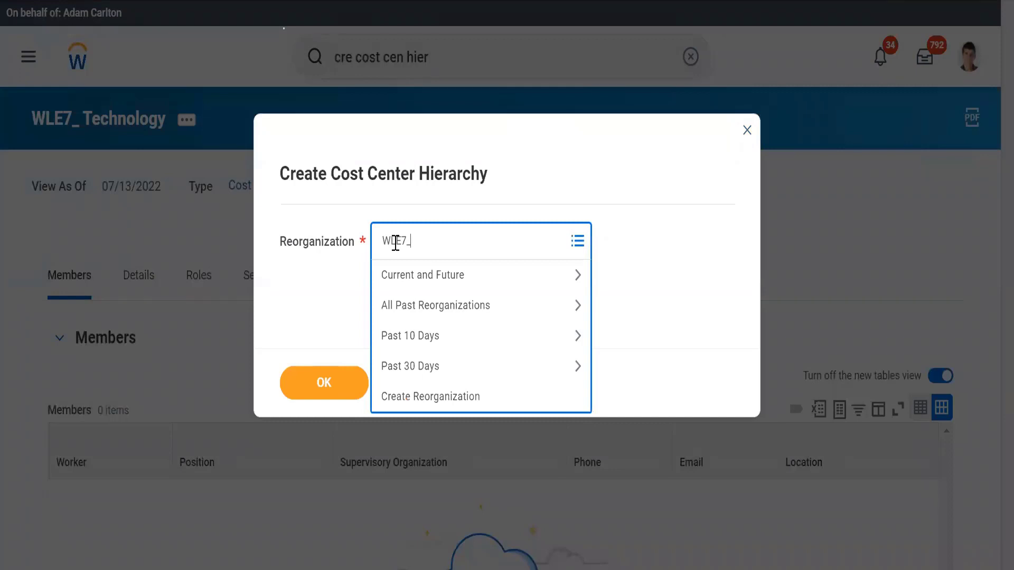
{"action": "key", "text": "Return"}
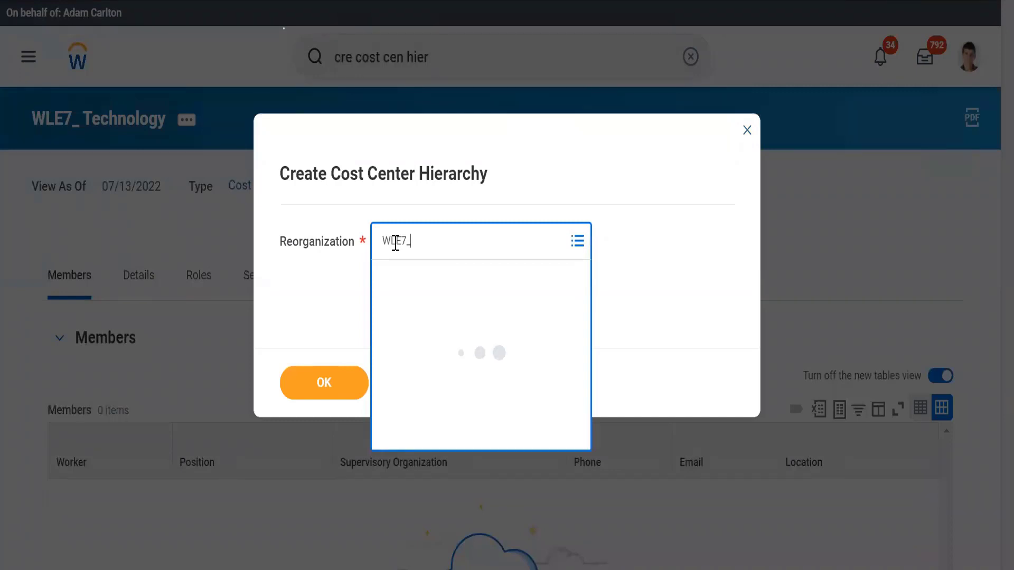
{"action": "left_click", "coordinate": [412, 321]}
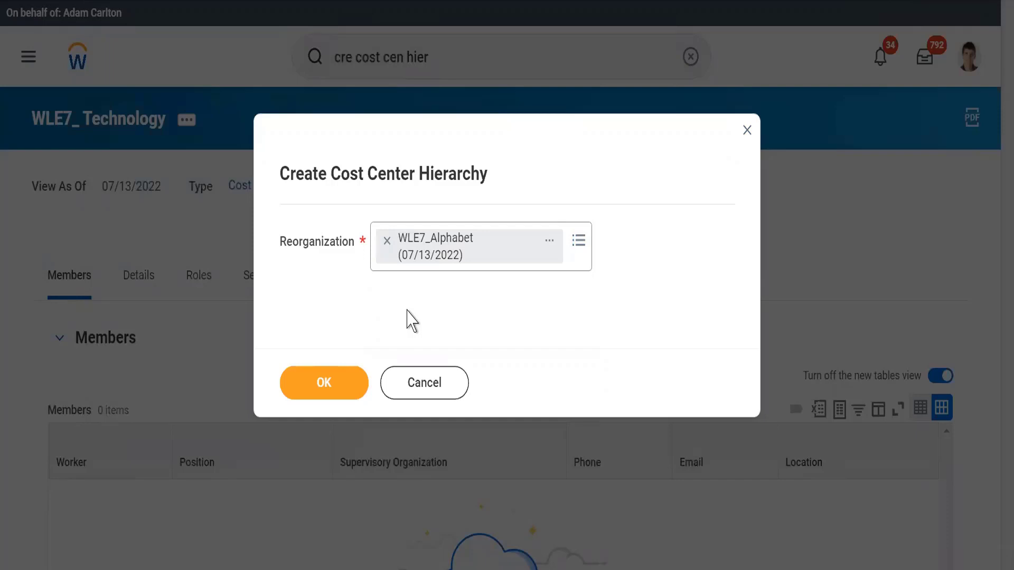
{"action": "left_click", "coordinate": [320, 384]}
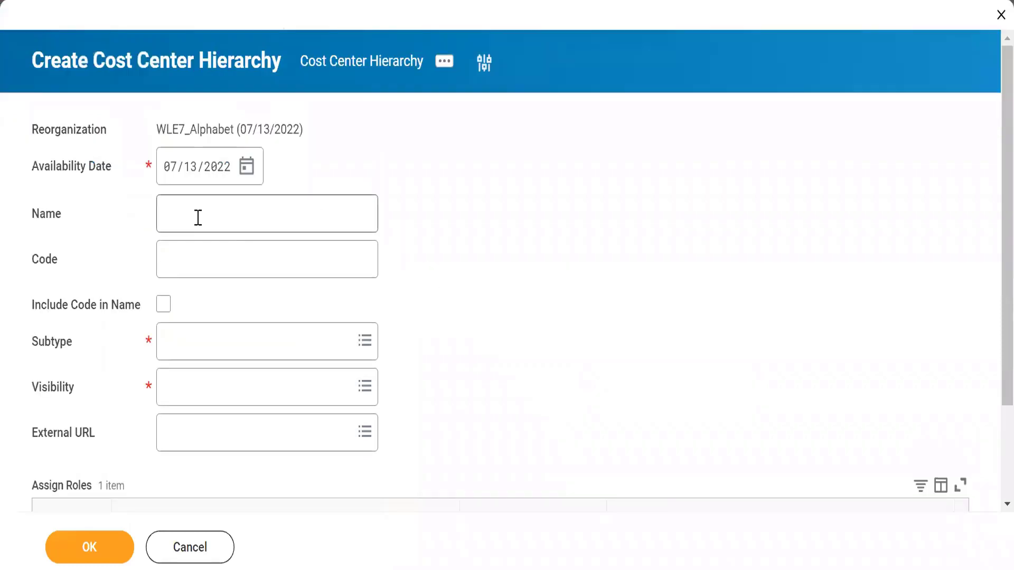
Name the cost center hierarchy Technology, give it the code WLE7_ and include the code in the name.
{"action": "left_click", "coordinate": [193, 218]}
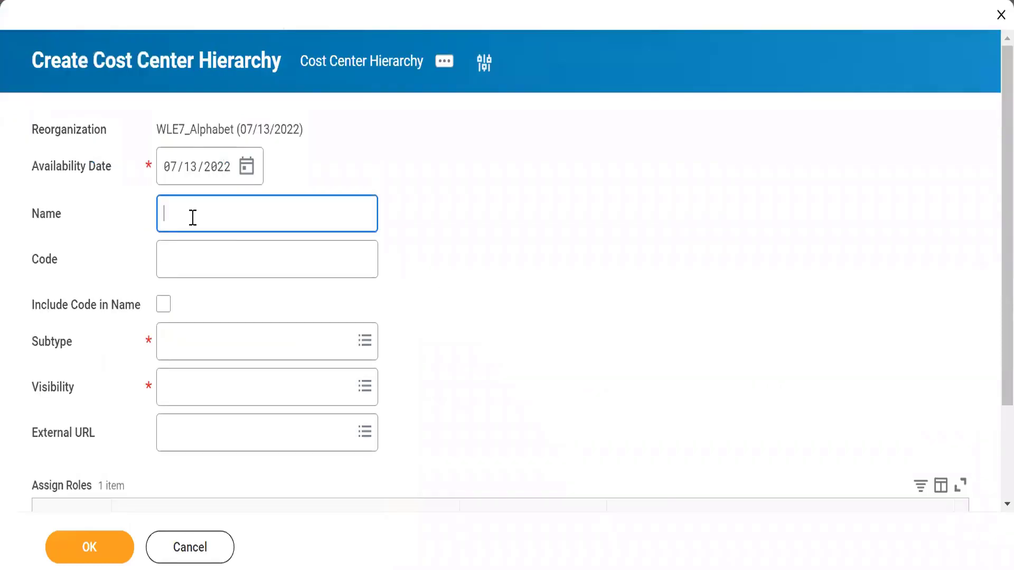
{"action": "type", "text": "Techn"}
{"action": "type", "text": "nology"}
{"action": "left_click", "coordinate": [507, 250]}
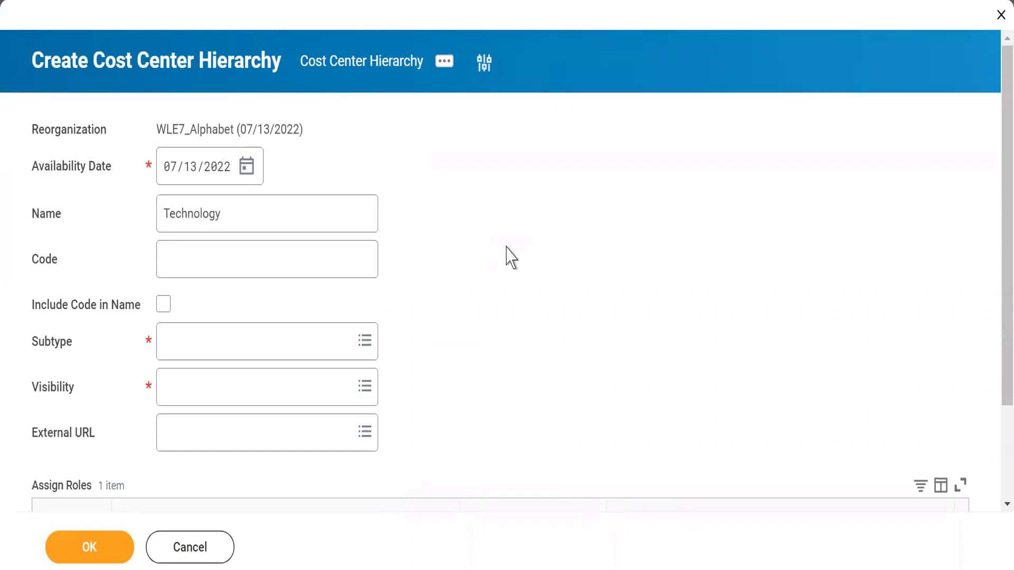
{"action": "left_click", "coordinate": [174, 254]}
{"action": "type", "text": "WLE7_"}
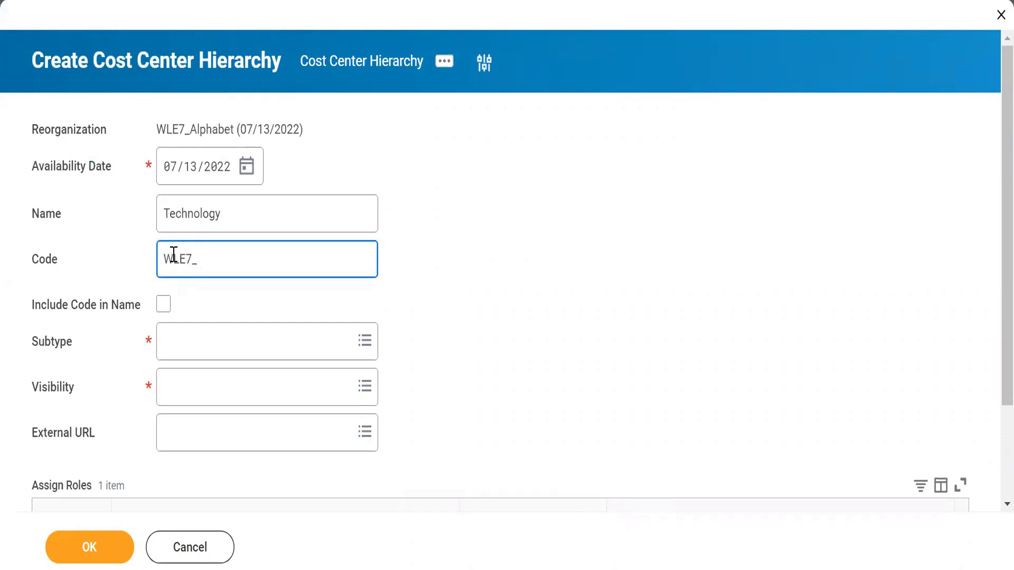
{"action": "left_click", "coordinate": [164, 307]}
Set the hierarchy's subtype to Cost Center and its visibility to Everyone, and submit it without assigning roles.
{"action": "left_click", "coordinate": [187, 341]}
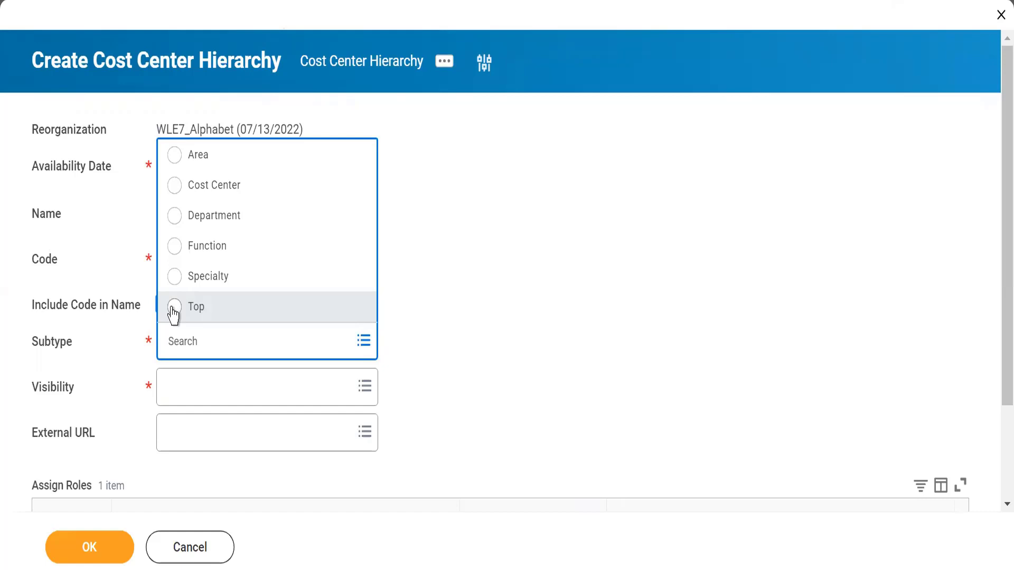
{"action": "left_click", "coordinate": [179, 188]}
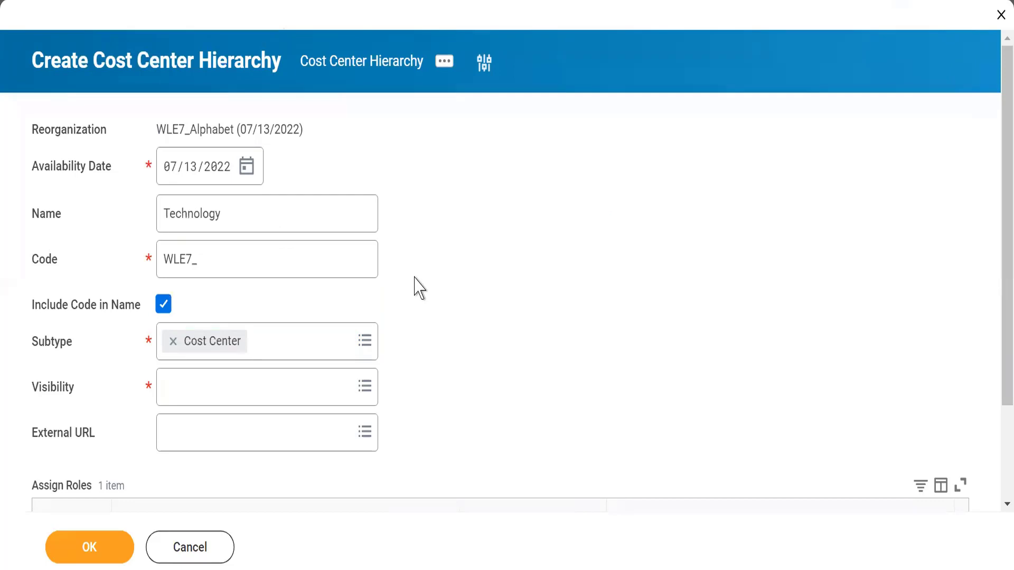
{"action": "left_click", "coordinate": [165, 385]}
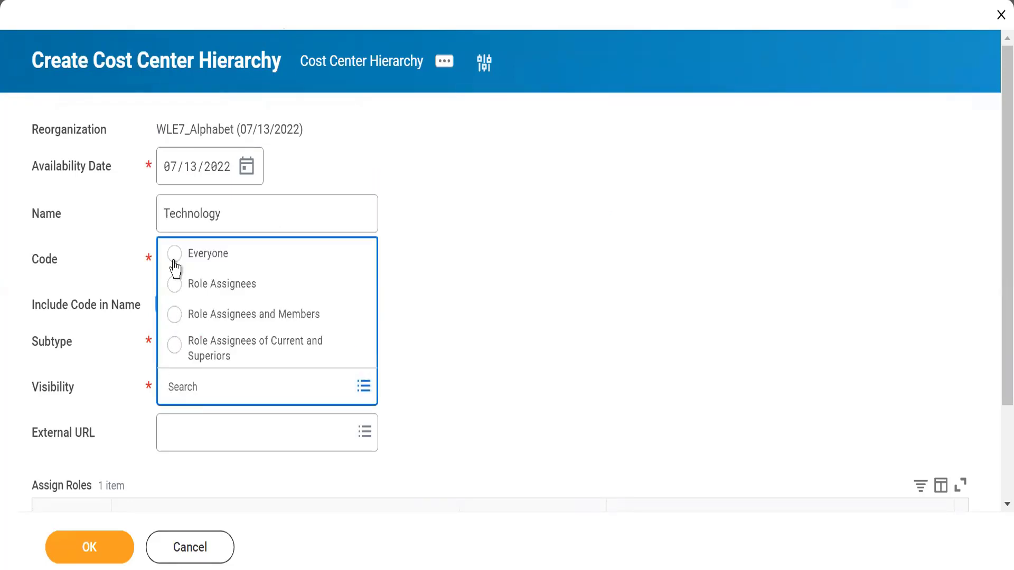
{"action": "left_click", "coordinate": [174, 255]}
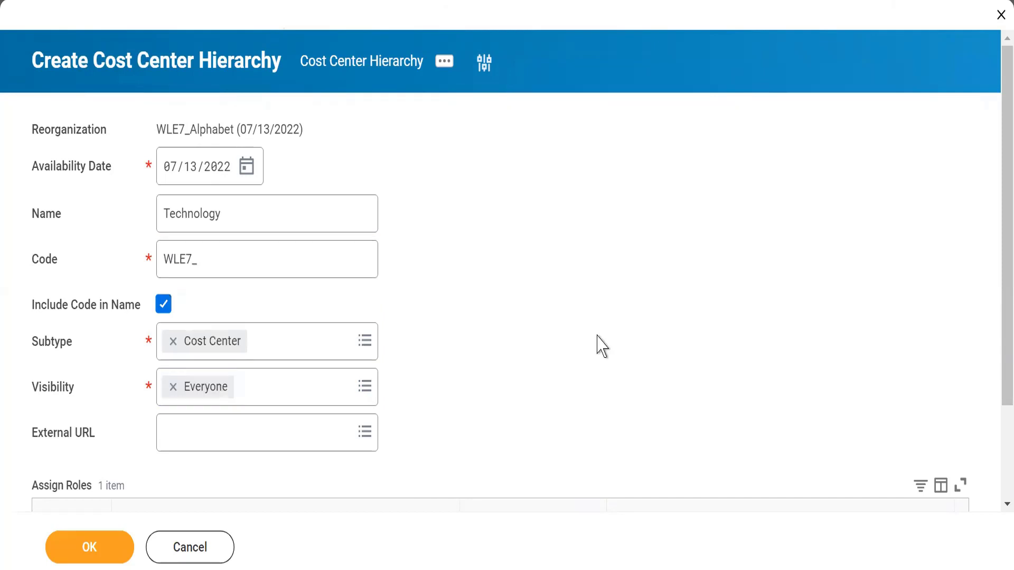
{"action": "scroll", "coordinate": [602, 347], "scroll_direction": "down", "scroll_amount": 3}
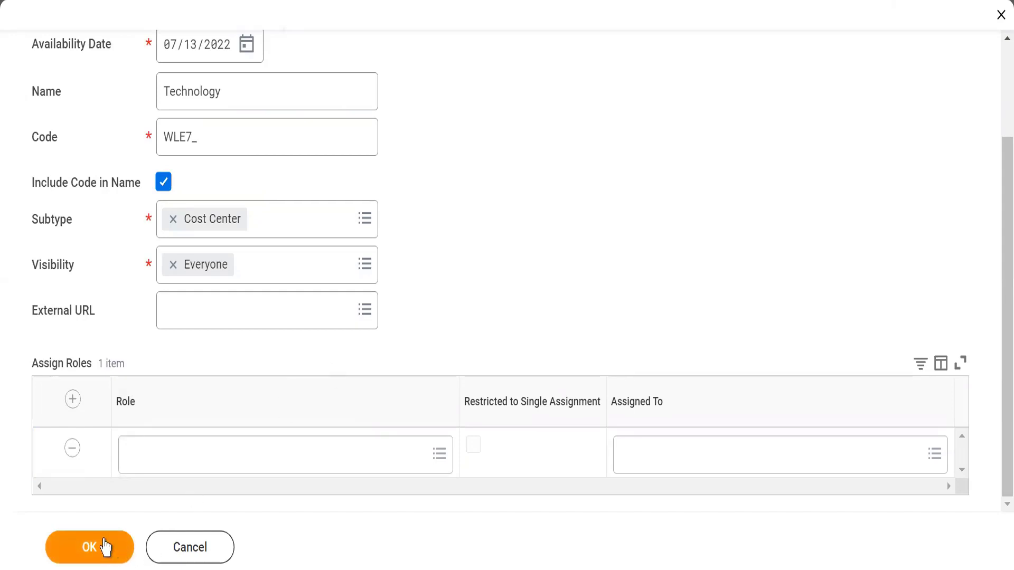
{"action": "left_click", "coordinate": [82, 553]}
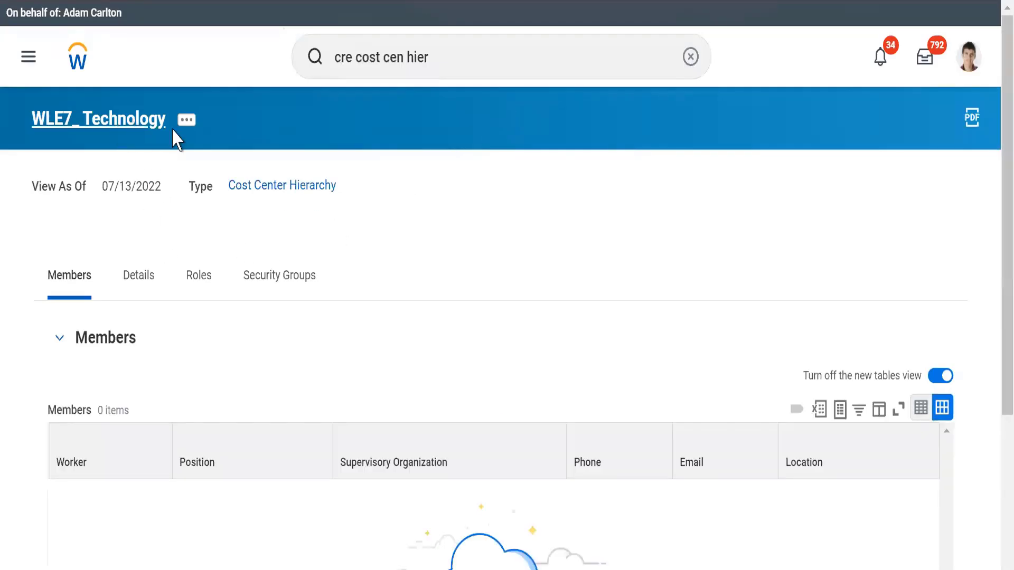
Switch to the text notes and review the Core Tech, Data Sciences and ERP branches under Technology.
{"action": "key", "text": "alt+Tab"}
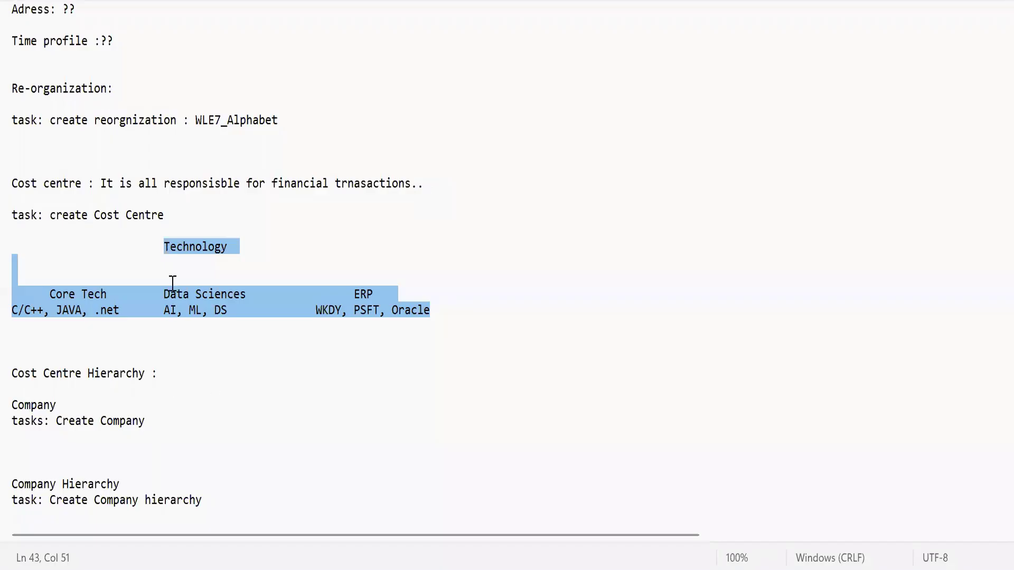
{"action": "double_click", "coordinate": [82, 293]}
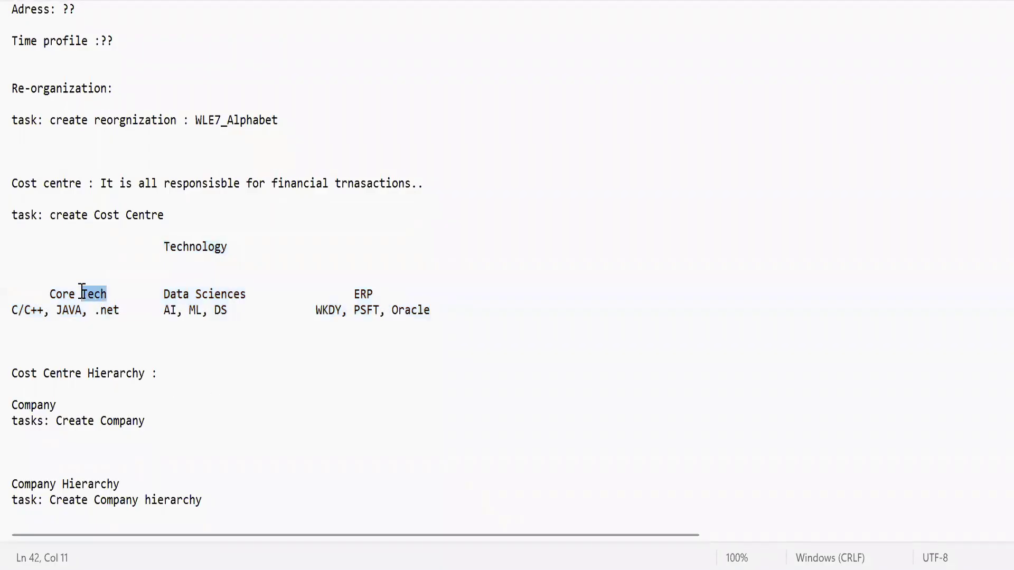
{"action": "double_click", "coordinate": [174, 294]}
{"action": "double_click", "coordinate": [365, 294]}
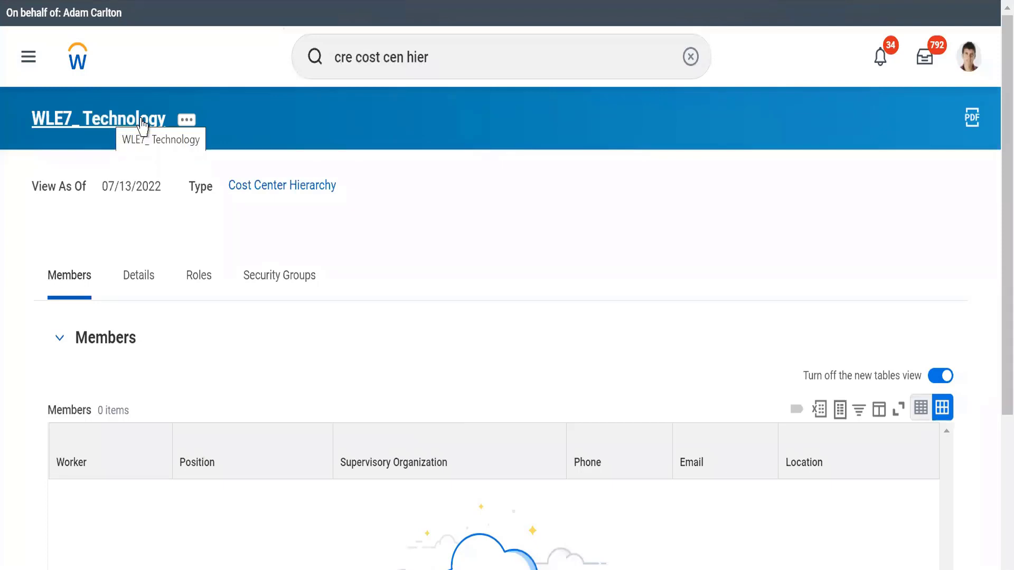
In Workday, start creating a subordinate of the WLE7_ Technology cost center hierarchy, keeping the default effective date.
{"action": "left_click", "coordinate": [186, 121]}
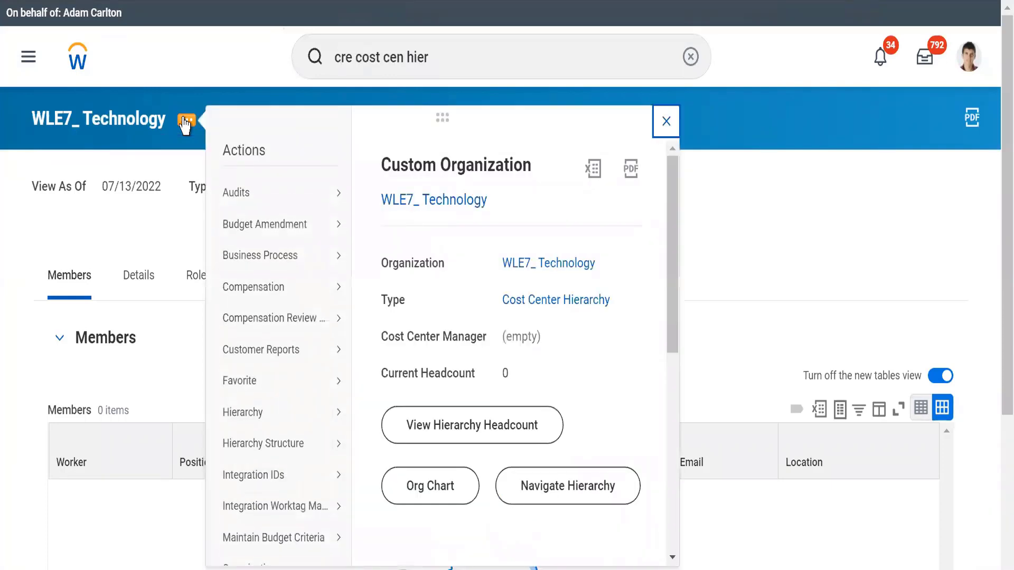
{"action": "left_click_drag", "start_coordinate": [673, 310], "coordinate": [669, 515]}
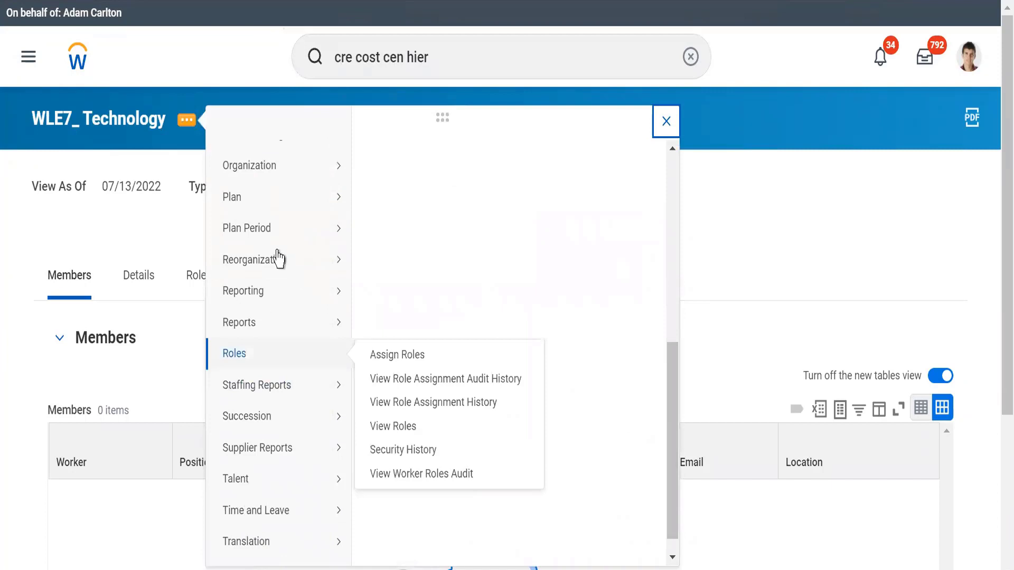
{"action": "mouse_move", "coordinate": [279, 259]}
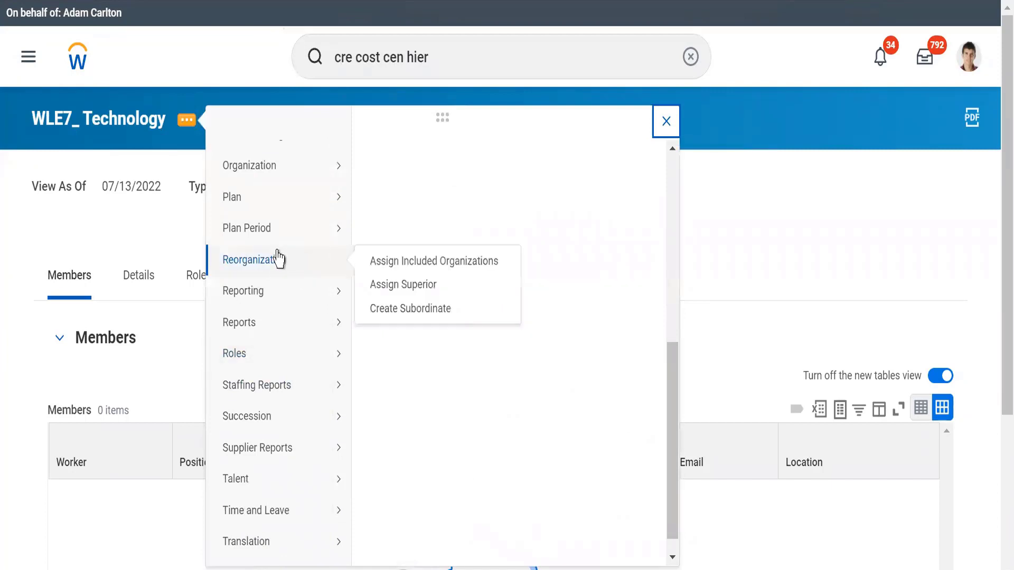
{"action": "left_click", "coordinate": [401, 311]}
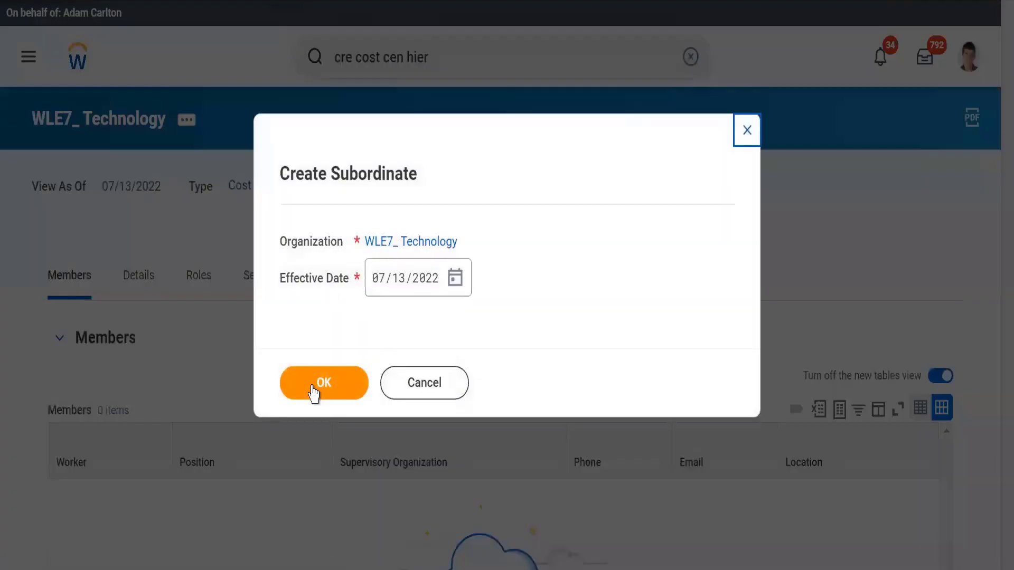
{"action": "left_click", "coordinate": [313, 392]}
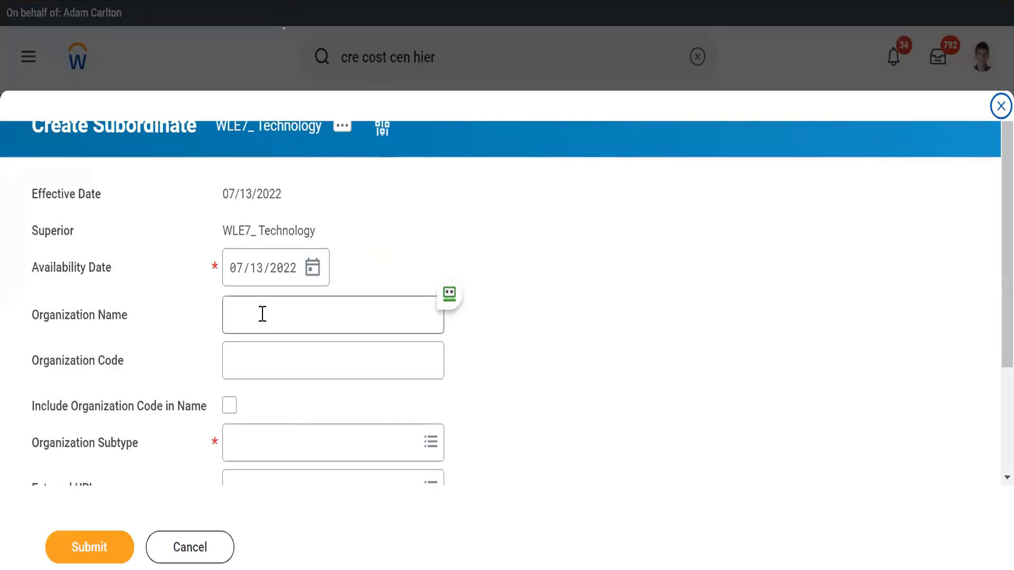
Name the subordinate organization ERP, give it the code WLE7_ and include the organization code in the name.
{"action": "left_click", "coordinate": [262, 314]}
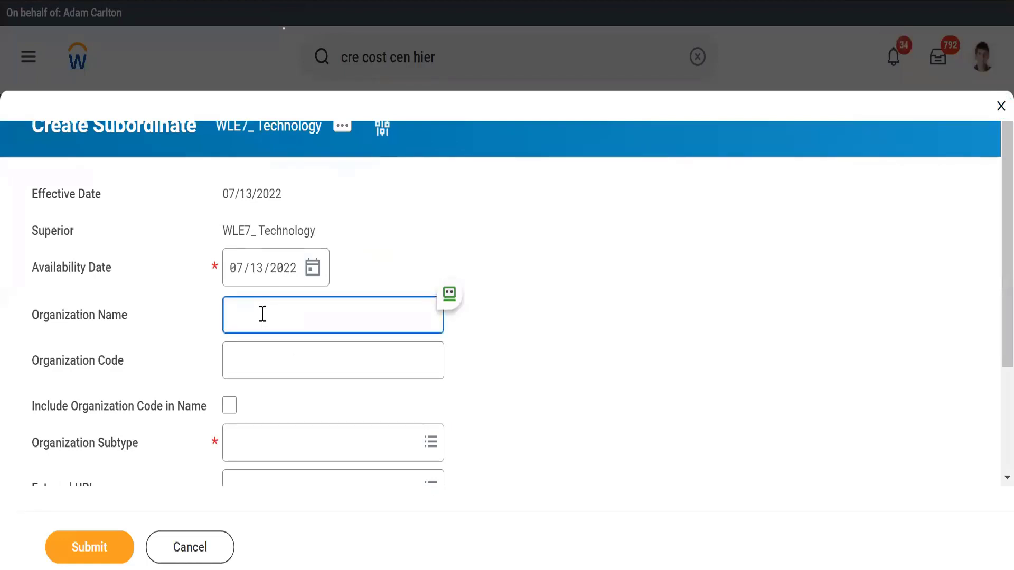
{"action": "type", "text": "ERP"}
{"action": "left_click", "coordinate": [249, 370]}
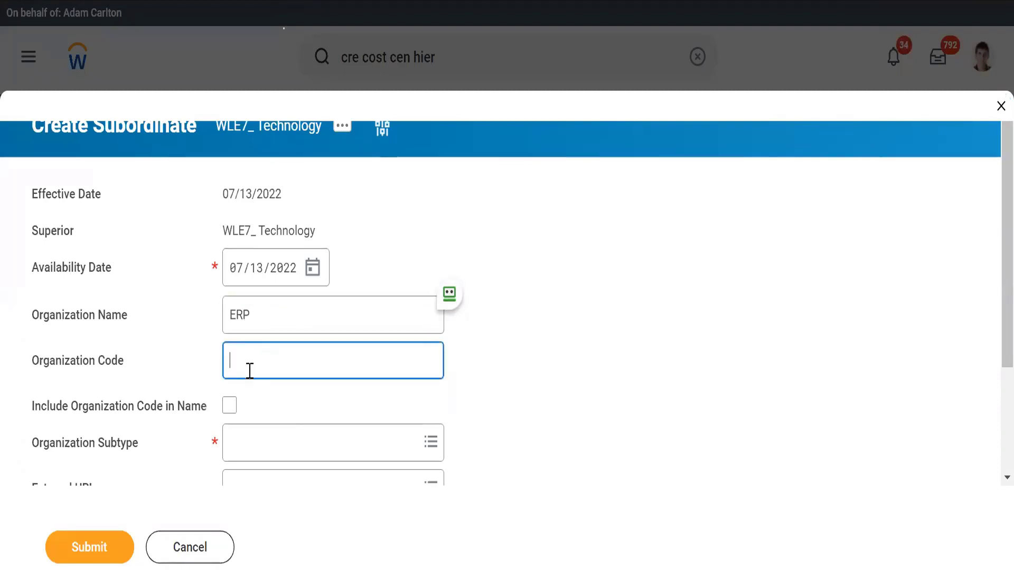
{"action": "type", "text": "WEL&"}
{"action": "type", "text": "_"}
{"action": "key", "text": "BackSpace"}
{"action": "key", "text": "BackSpace"}
{"action": "key", "text": "BackSpace"}
{"action": "type", "text": "LE7_"}
{"action": "left_click", "coordinate": [231, 407]}
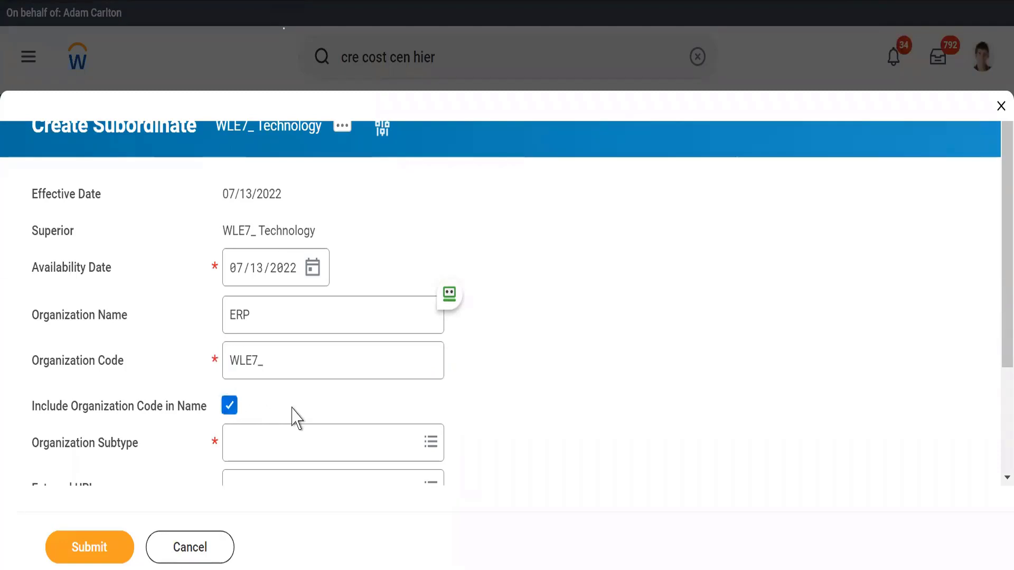
Set the ERP organization's subtype to Cost Center and submit the subordinate.
{"action": "scroll", "coordinate": [292, 417], "scroll_direction": "down", "scroll_amount": 3}
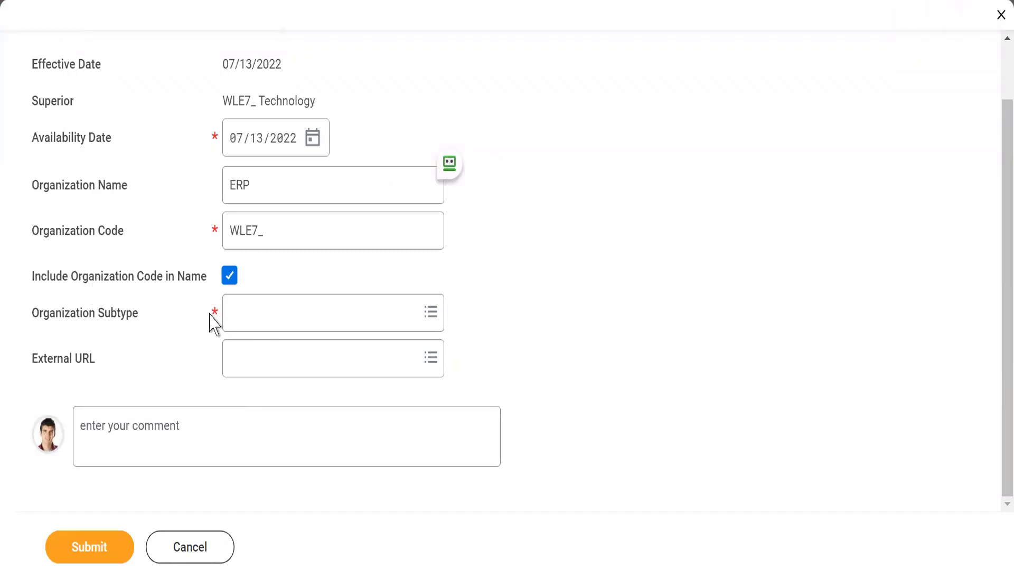
{"action": "left_click", "coordinate": [239, 313]}
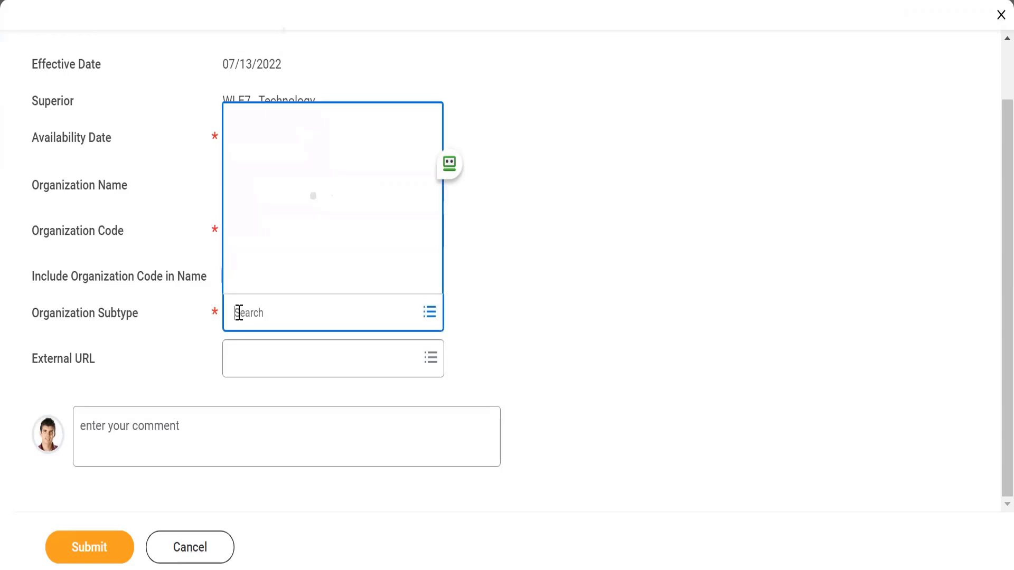
{"action": "type", "text": "cost cent"}
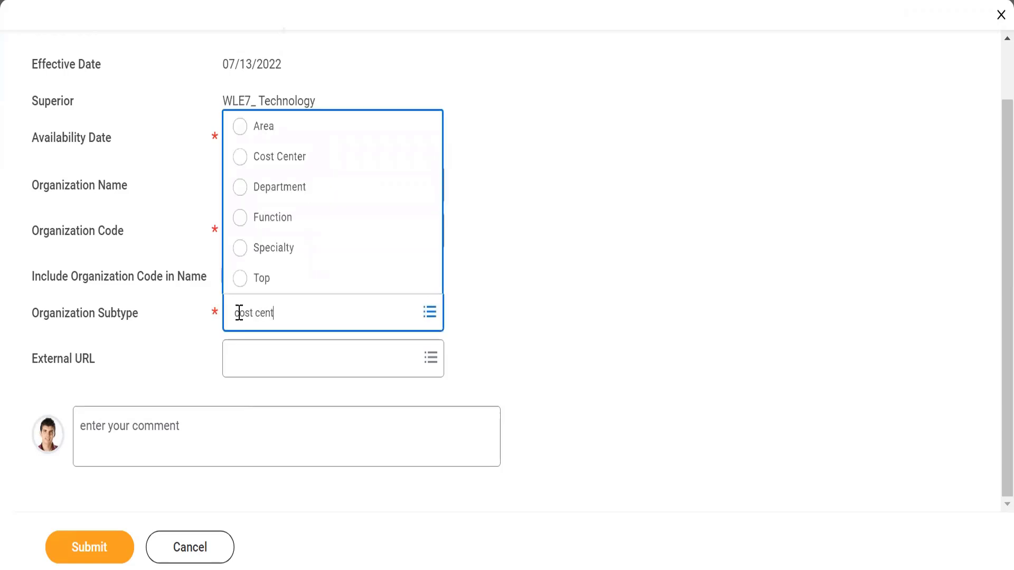
{"action": "key", "text": "Return"}
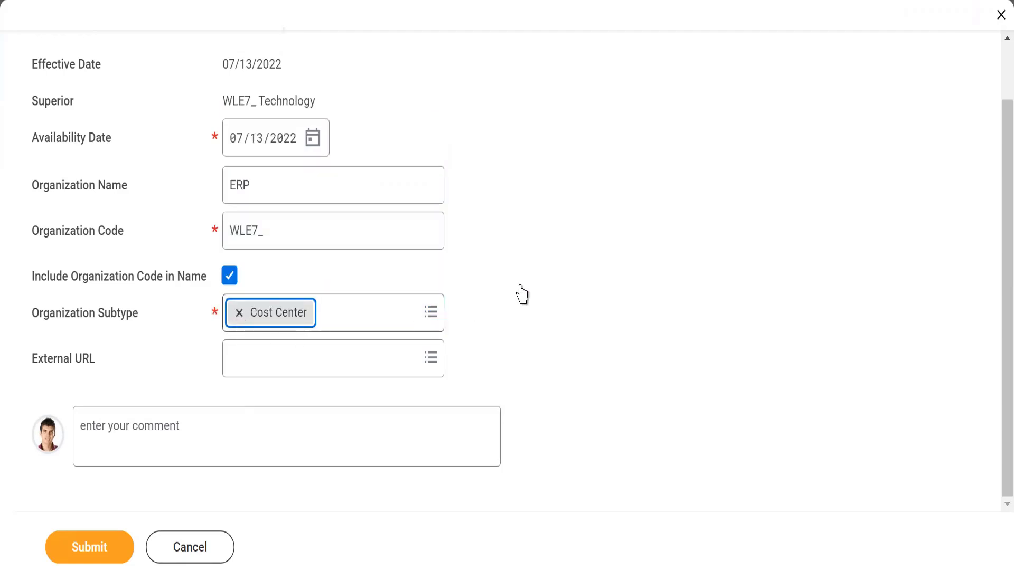
{"action": "left_click", "coordinate": [67, 551]}
{"action": "left_click", "coordinate": [68, 550]}
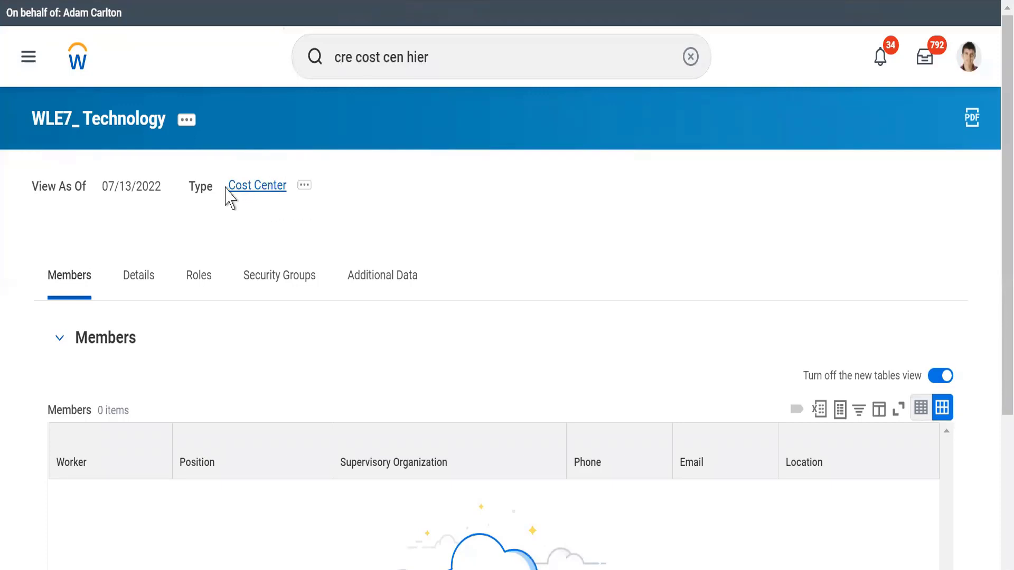
Search for WLE7_ and open the WLE7_ Technology cost center hierarchy.
{"action": "left_click", "coordinate": [468, 59]}
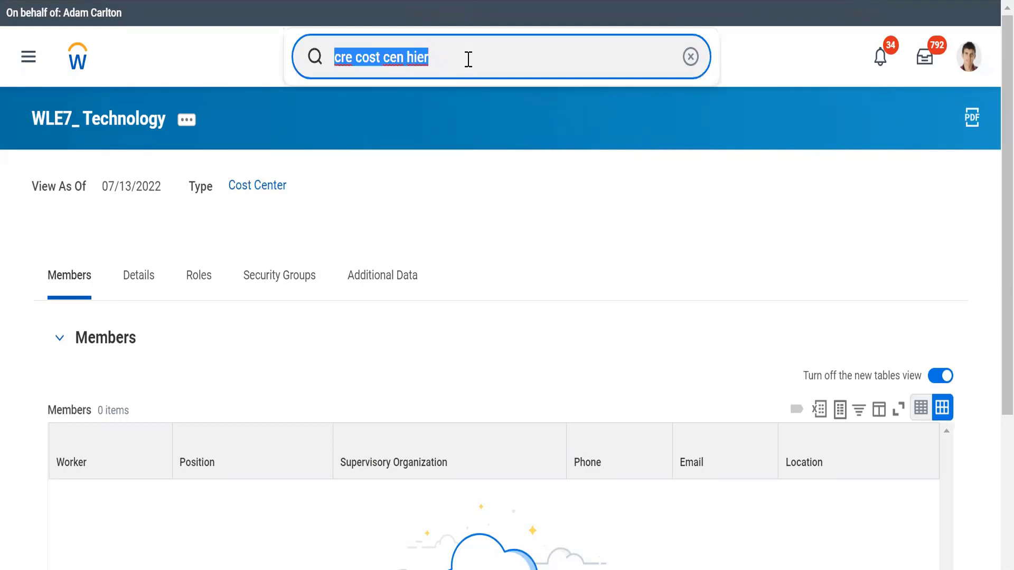
{"action": "type", "text": "WLE7"}
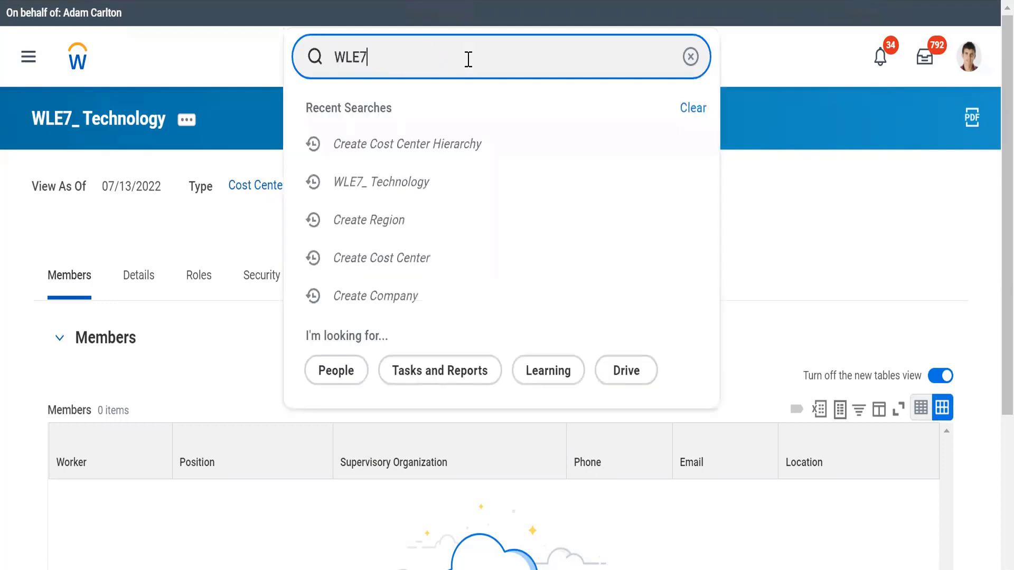
{"action": "type", "text": "_"}
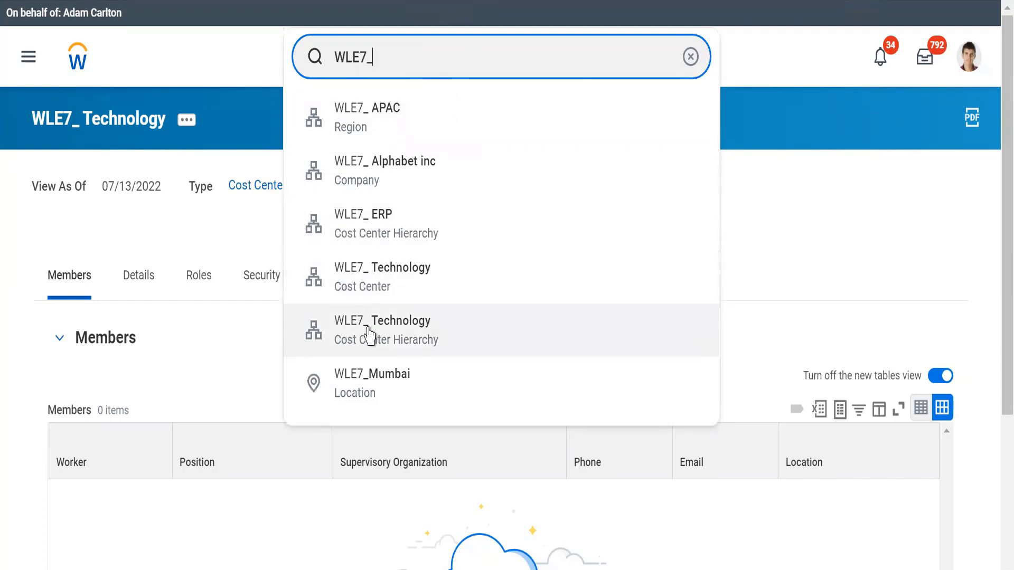
{"action": "left_click", "coordinate": [395, 346]}
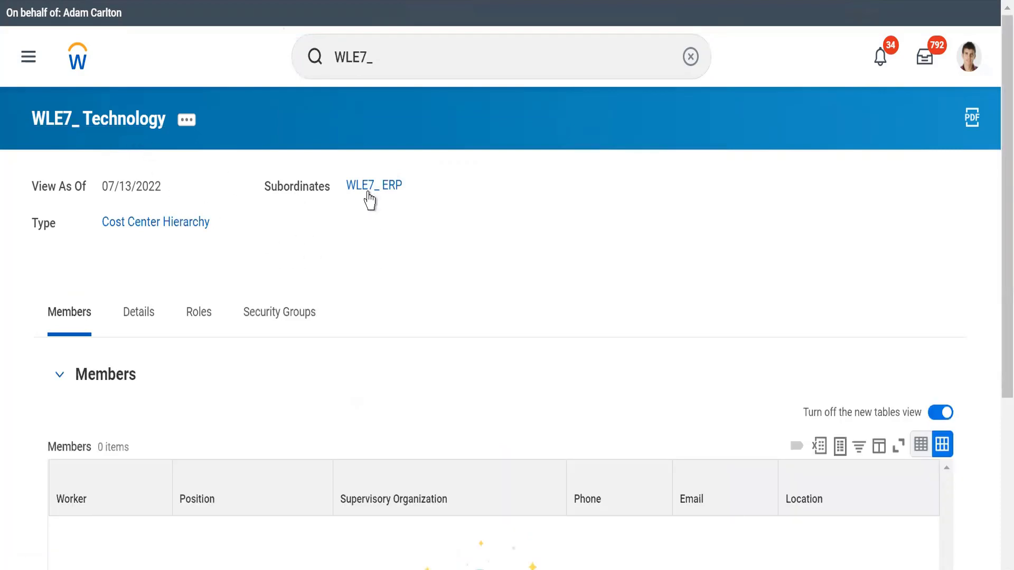
Open the org chart of the WLE7_ Technology hierarchy and view its levels down to WLE7_ ERP.
{"action": "left_click", "coordinate": [186, 134]}
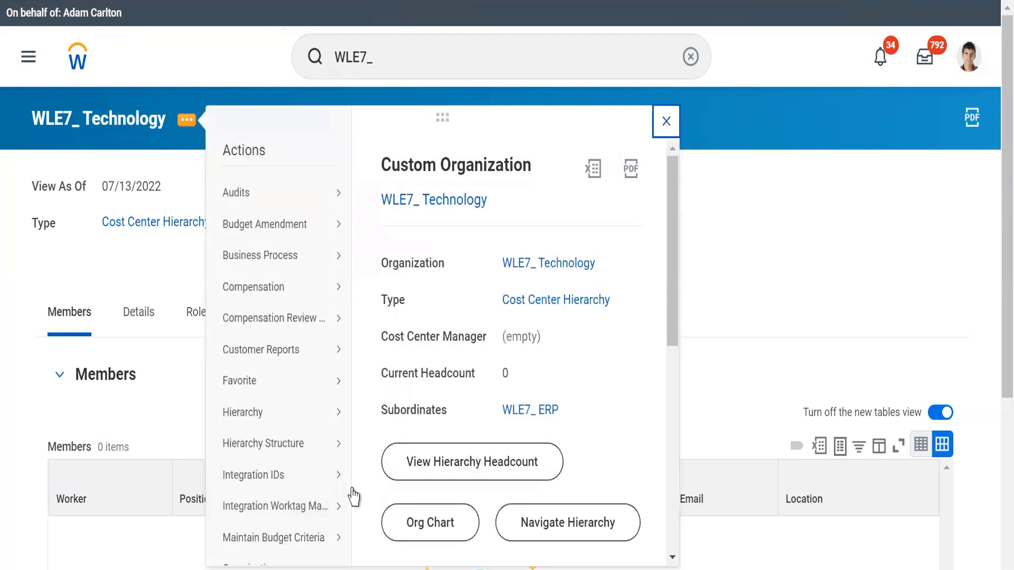
{"action": "left_click", "coordinate": [427, 540]}
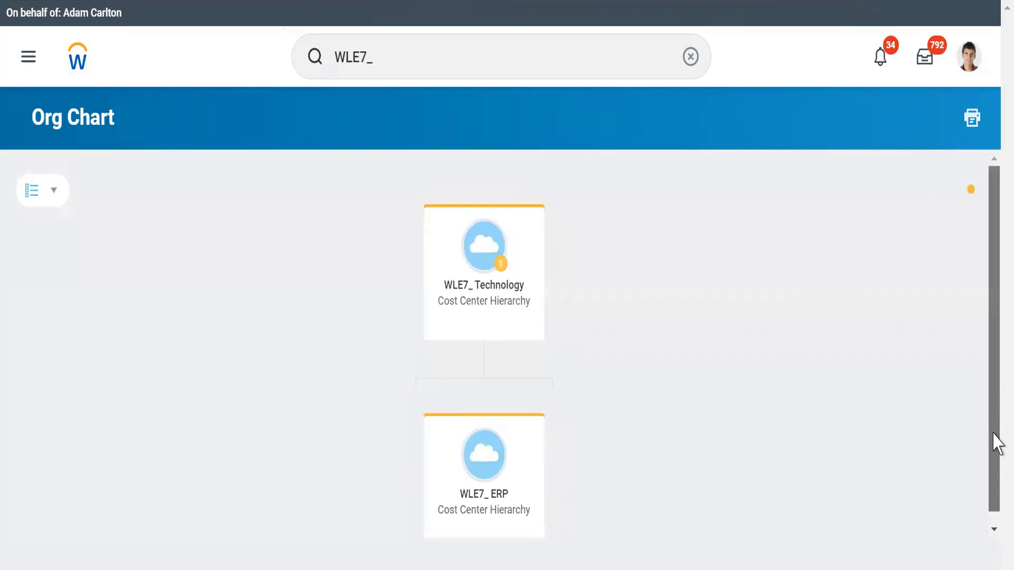
{"action": "left_click_drag", "start_coordinate": [998, 442], "coordinate": [997, 452]}
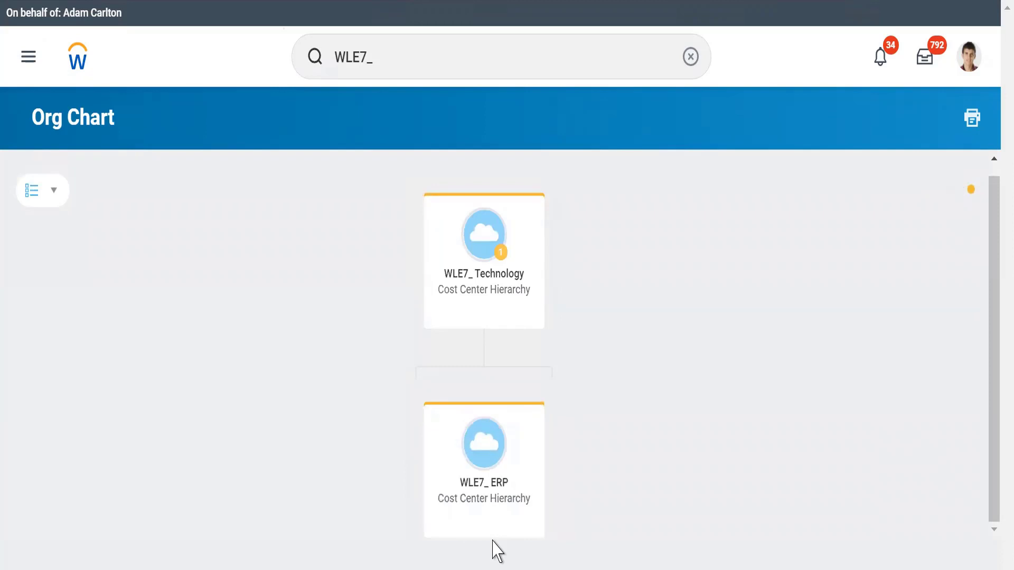
Examine the reorganization actions available for WLE7_ ERP in the org chart, including Create Subordinate.
{"action": "left_click", "coordinate": [537, 411]}
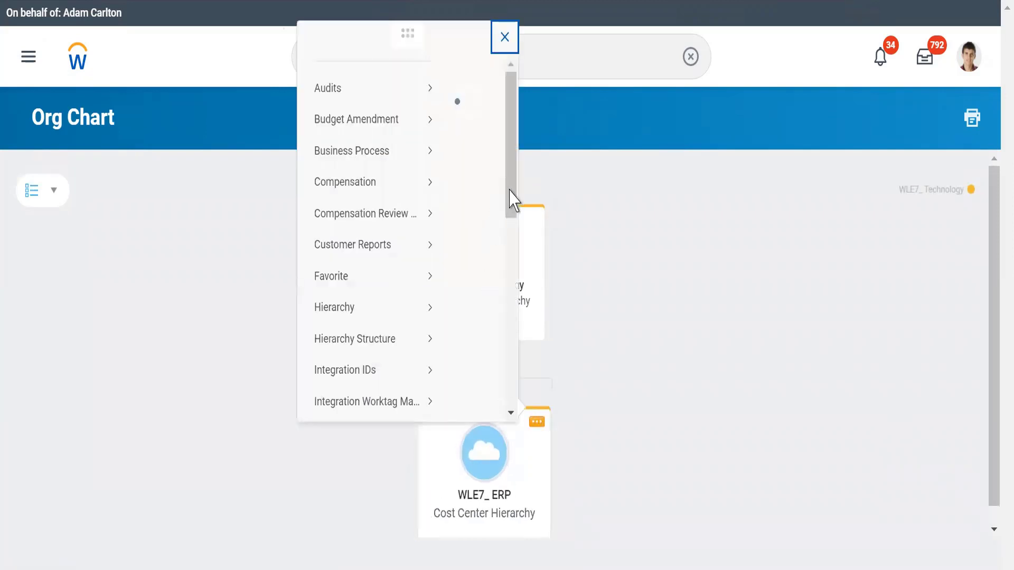
{"action": "left_click_drag", "start_coordinate": [510, 198], "coordinate": [509, 356]}
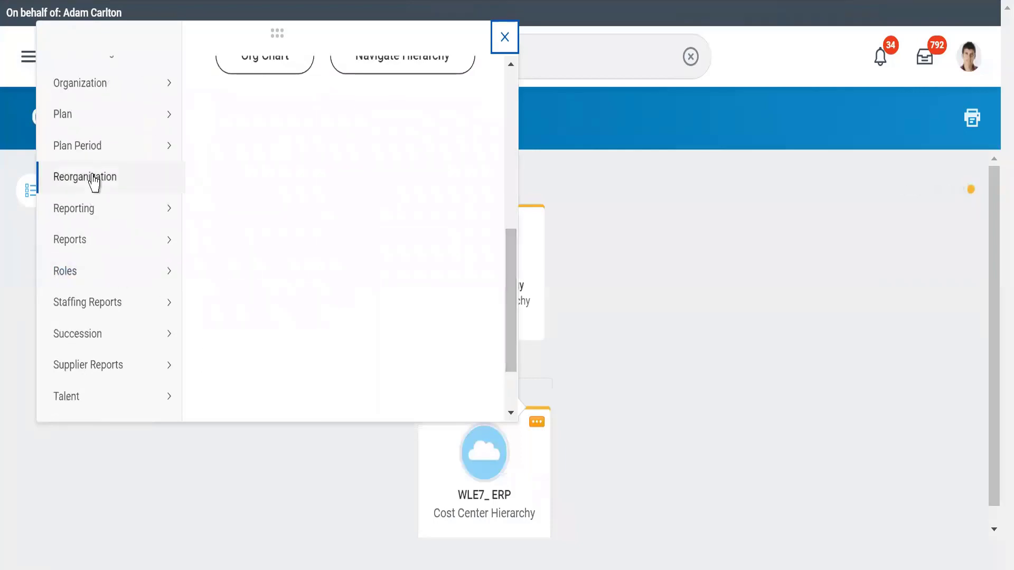
{"action": "mouse_move", "coordinate": [158, 206]}
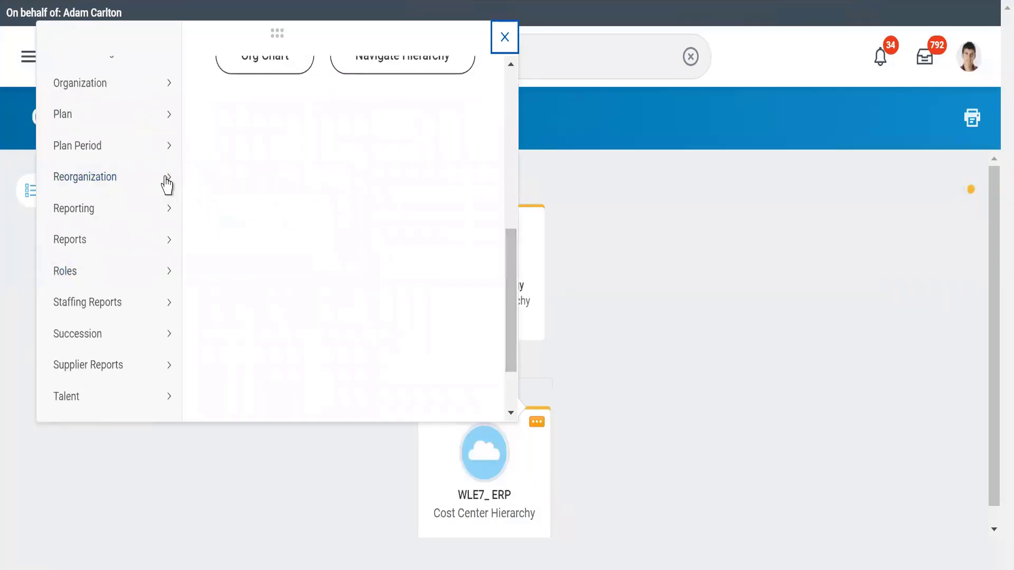
{"action": "mouse_move", "coordinate": [166, 180]}
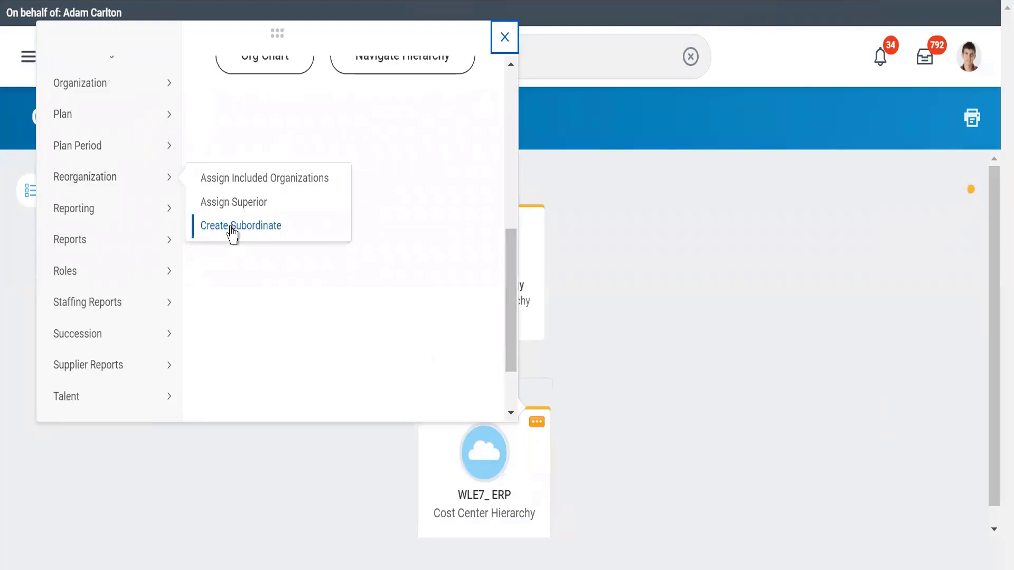
{"action": "left_click", "coordinate": [249, 510]}
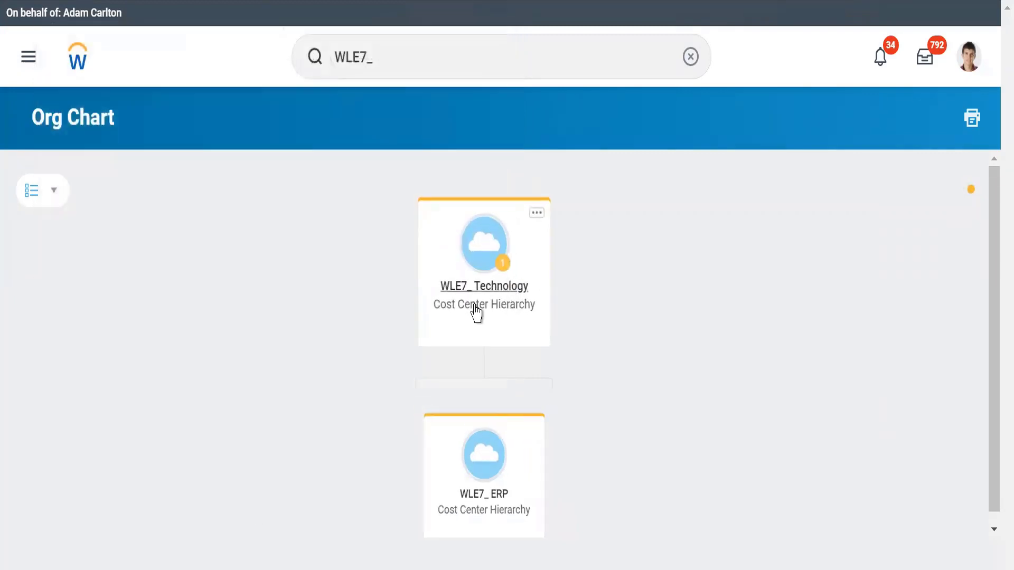
Look through the related actions of WLE7_ Technology in the org chart and close them.
{"action": "left_click", "coordinate": [536, 216]}
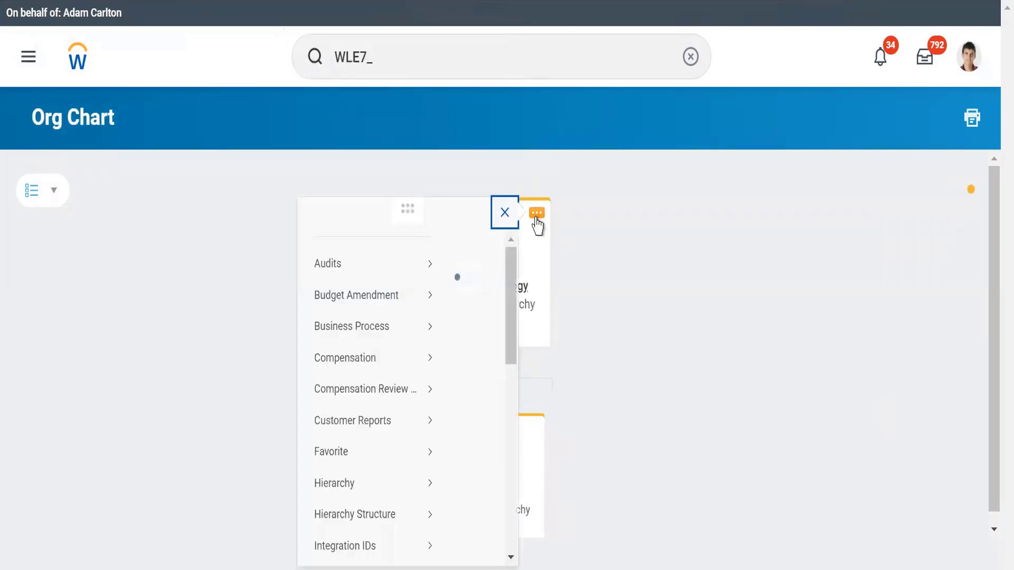
{"action": "scroll", "coordinate": [511, 414], "scroll_direction": "down", "scroll_amount": 6}
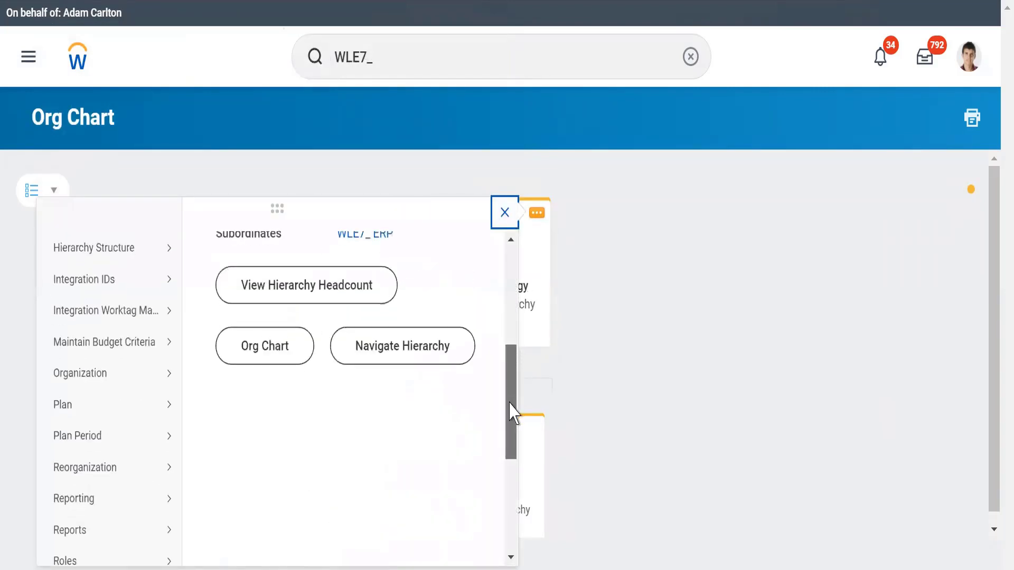
{"action": "mouse_move", "coordinate": [114, 438]}
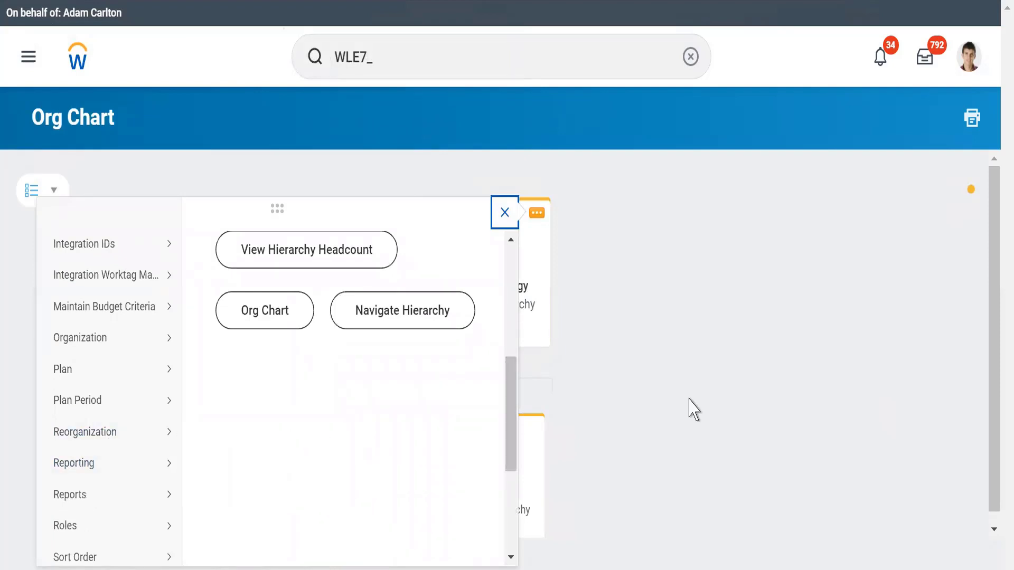
{"action": "left_click", "coordinate": [690, 400]}
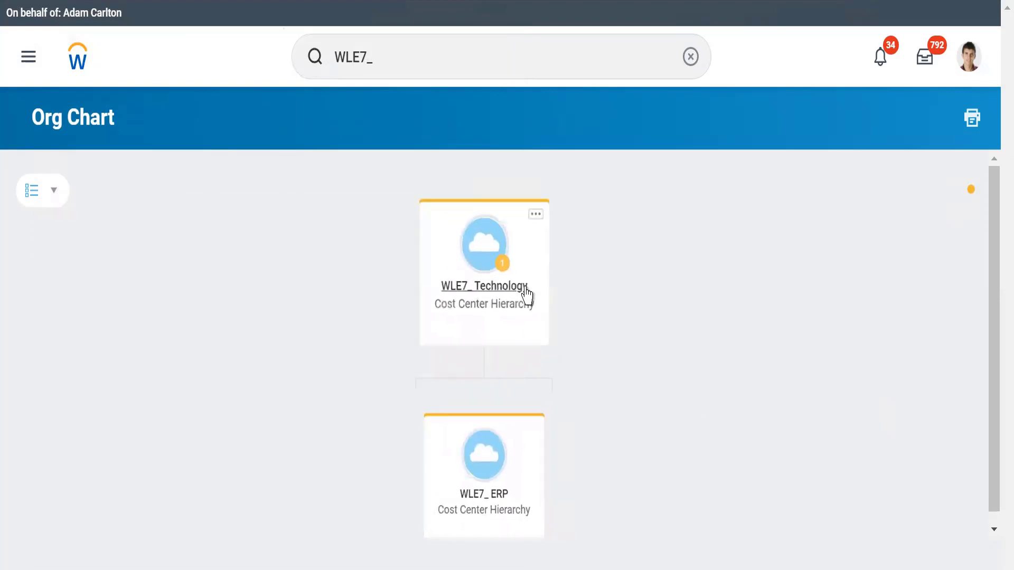
Review WLE7_ ERP's reorganization options again along with its organization summary, then return to the org chart.
{"action": "left_click", "coordinate": [537, 422]}
{"action": "mouse_move", "coordinate": [150, 263]}
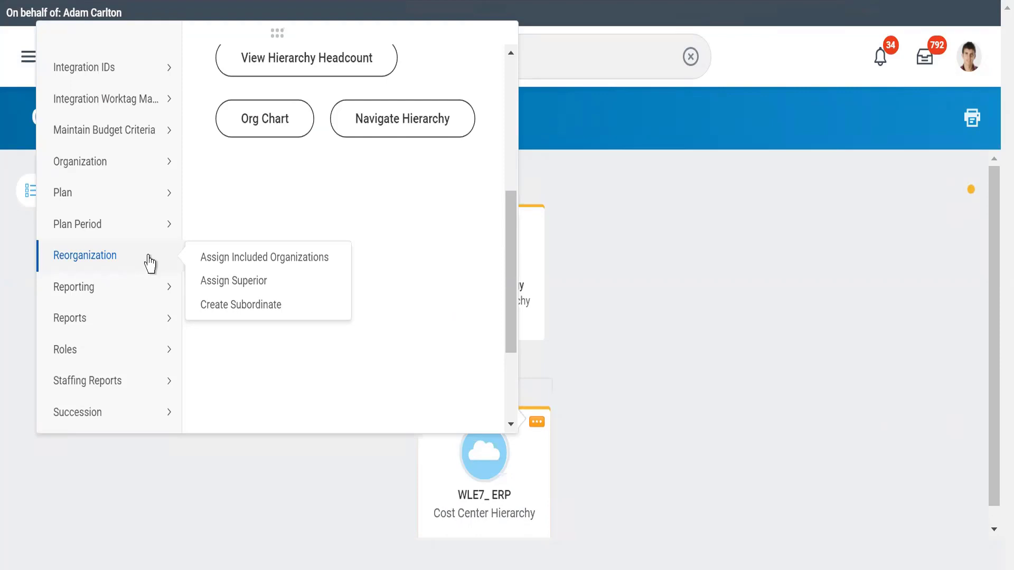
{"action": "left_click", "coordinate": [771, 329]}
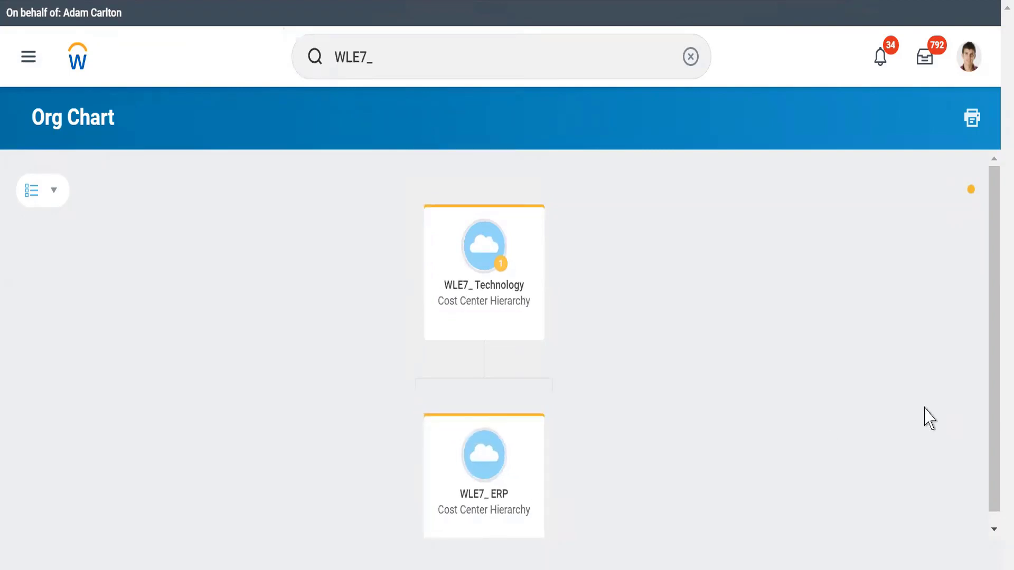
{"action": "left_click_drag", "start_coordinate": [993, 368], "coordinate": [994, 484]}
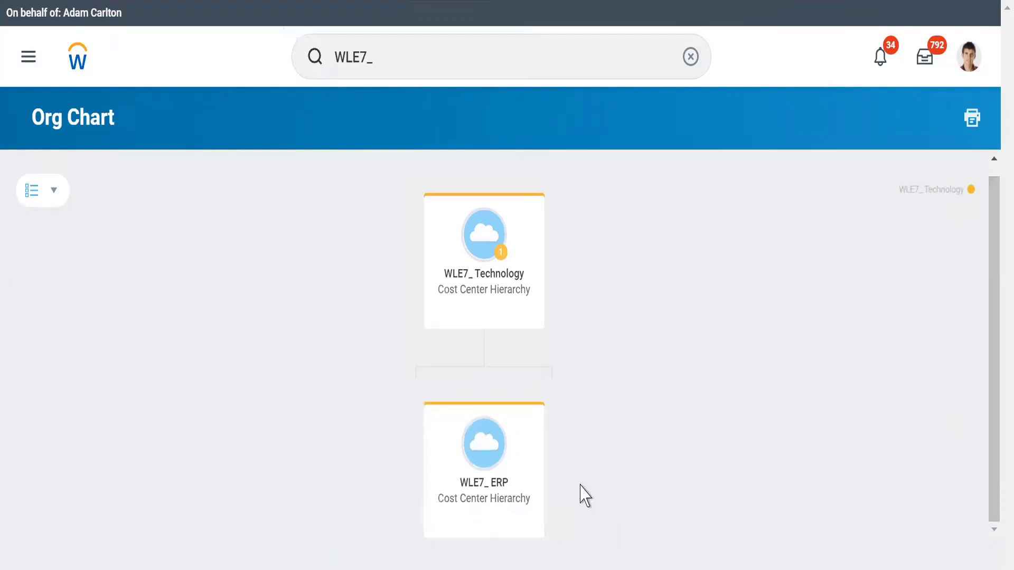
{"action": "left_click", "coordinate": [532, 421]}
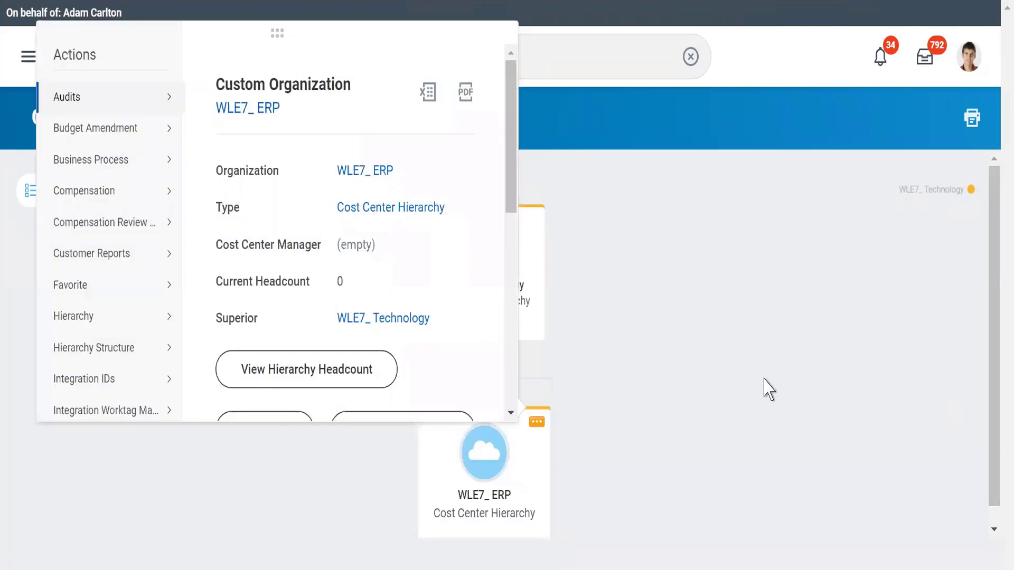
{"action": "left_click", "coordinate": [763, 389]}
{"action": "left_click_drag", "start_coordinate": [993, 461], "coordinate": [994, 489]}
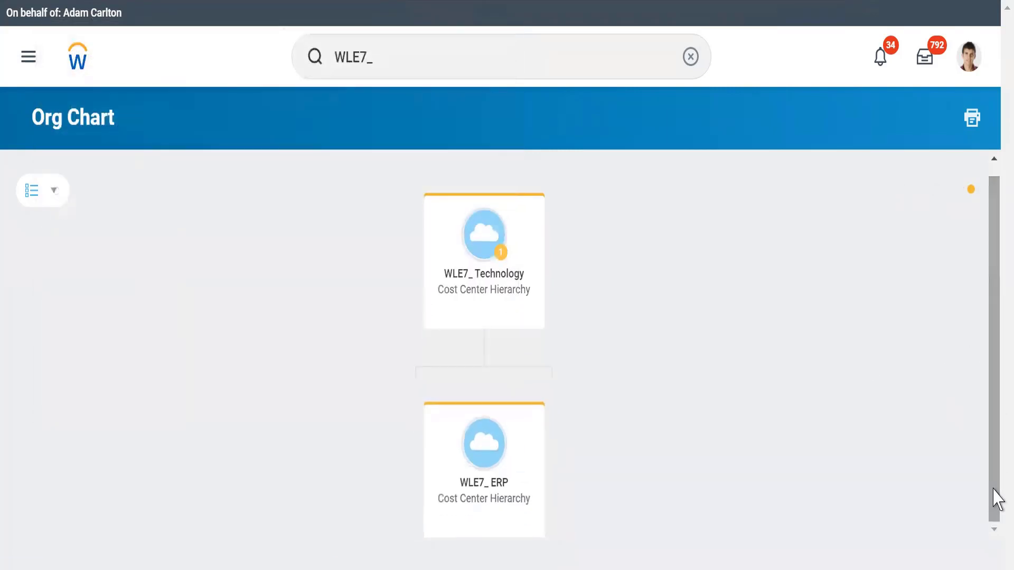
Open the WLE7_ ERP organization and view its hierarchy as a tree.
{"action": "left_click", "coordinate": [482, 484]}
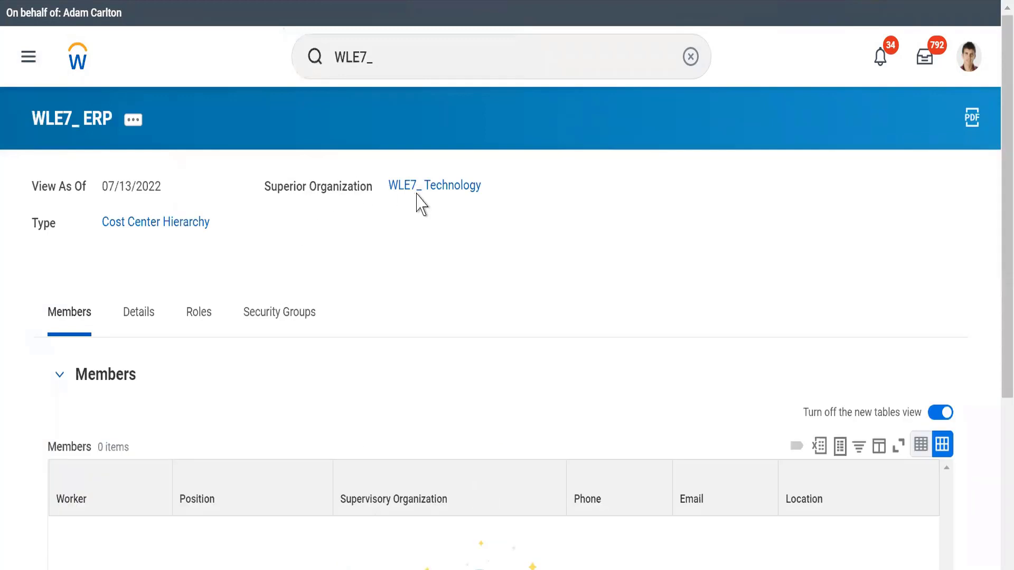
{"action": "left_click", "coordinate": [132, 121]}
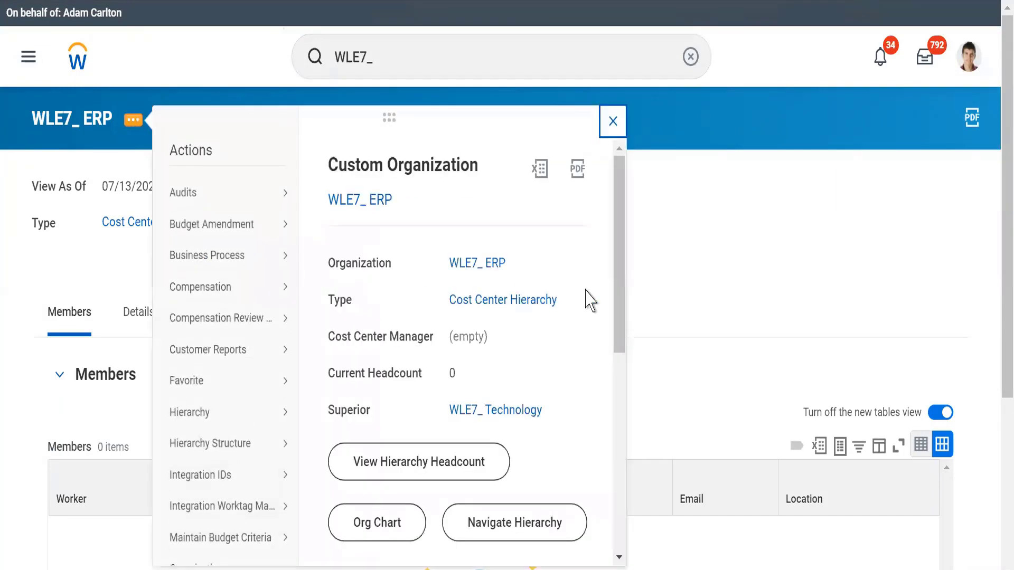
{"action": "left_click_drag", "start_coordinate": [621, 304], "coordinate": [607, 482]}
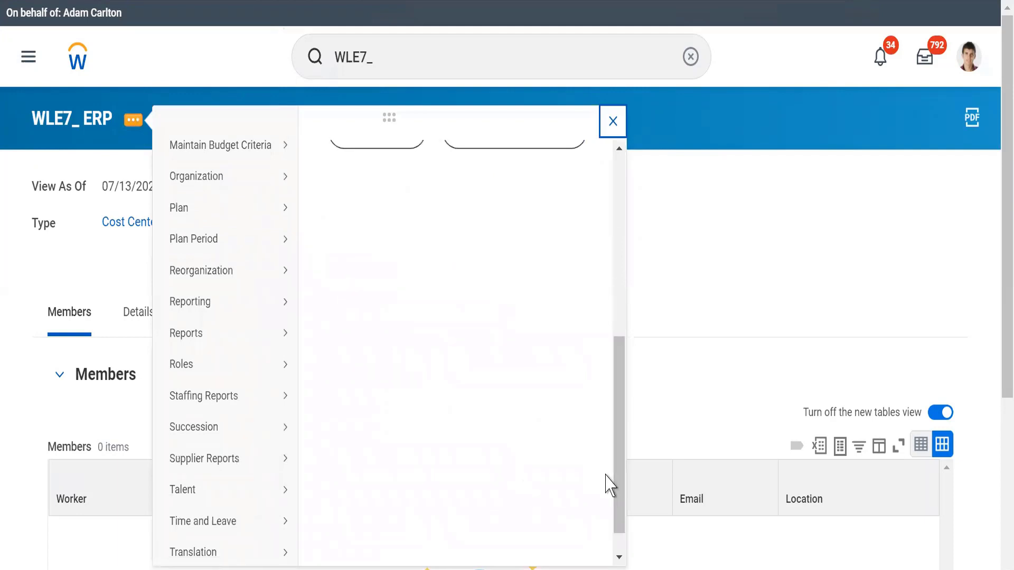
{"action": "mouse_move", "coordinate": [230, 274]}
{"action": "left_click_drag", "start_coordinate": [616, 410], "coordinate": [605, 307]}
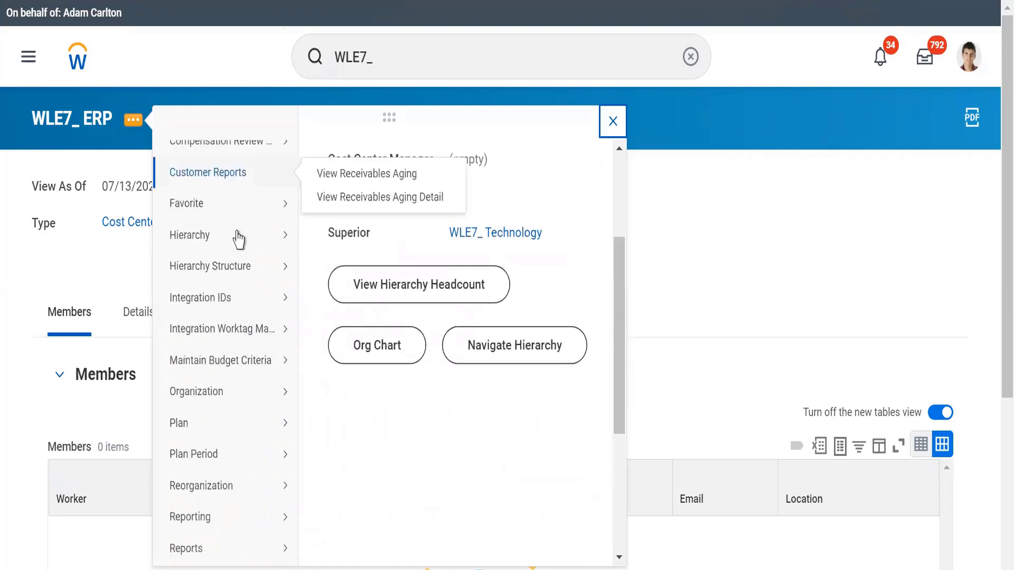
{"action": "mouse_move", "coordinate": [239, 242]}
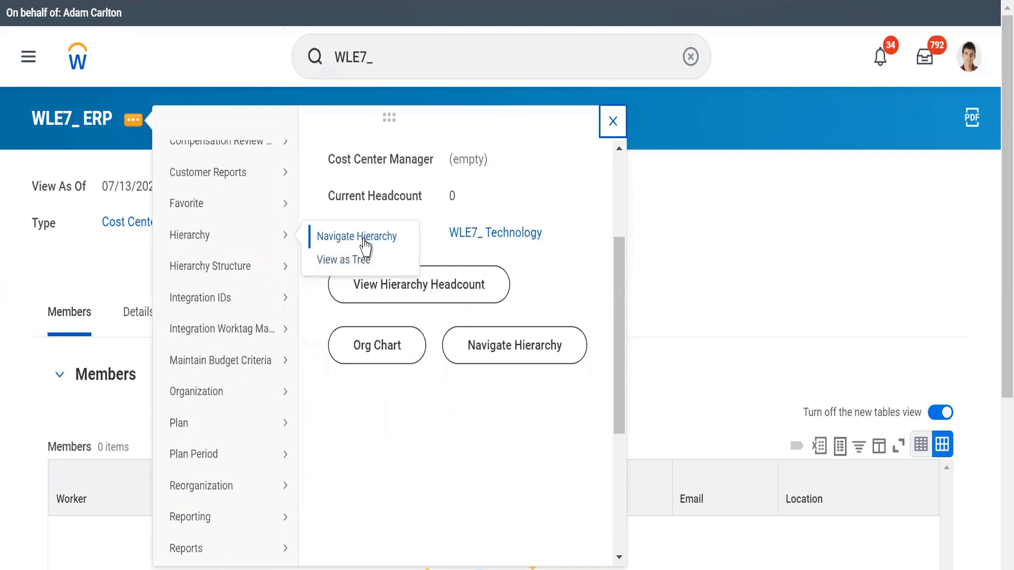
{"action": "left_click", "coordinate": [328, 260]}
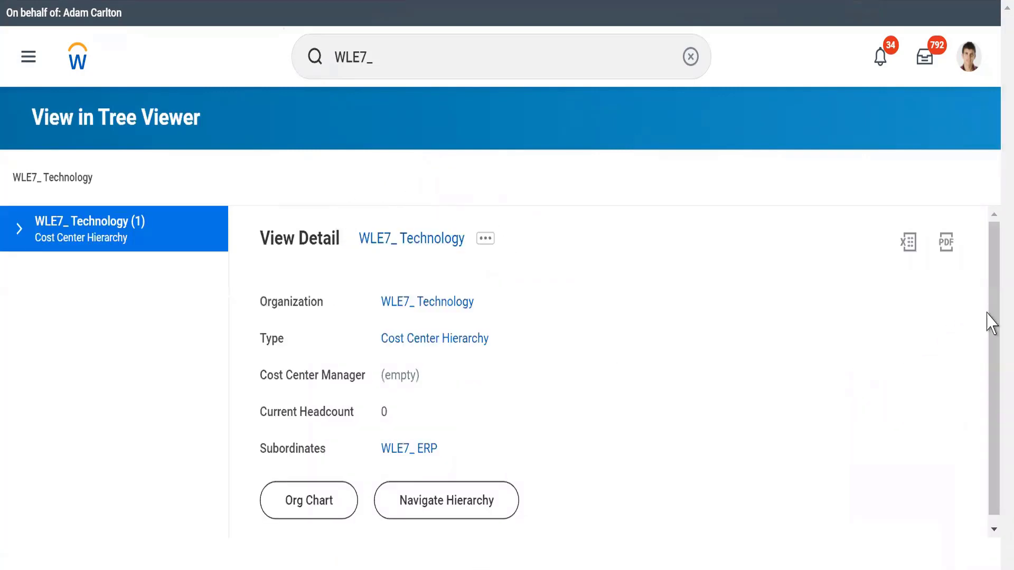
View WLE7_ Technology's org chart from the tree viewer, return to the tree viewer and open Navigate Hierarchy.
{"action": "left_click_drag", "start_coordinate": [994, 403], "coordinate": [997, 457]}
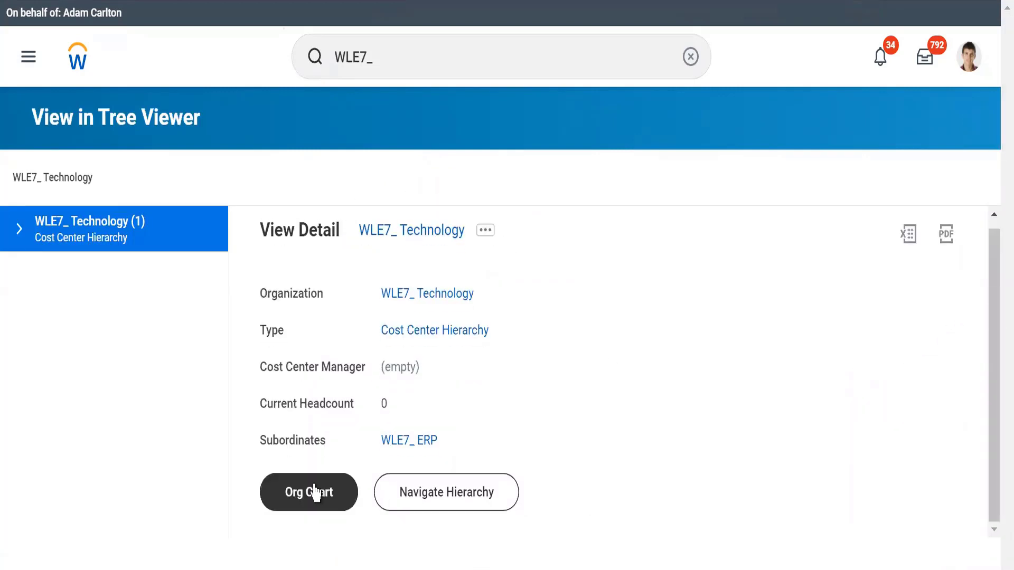
{"action": "left_click", "coordinate": [315, 493]}
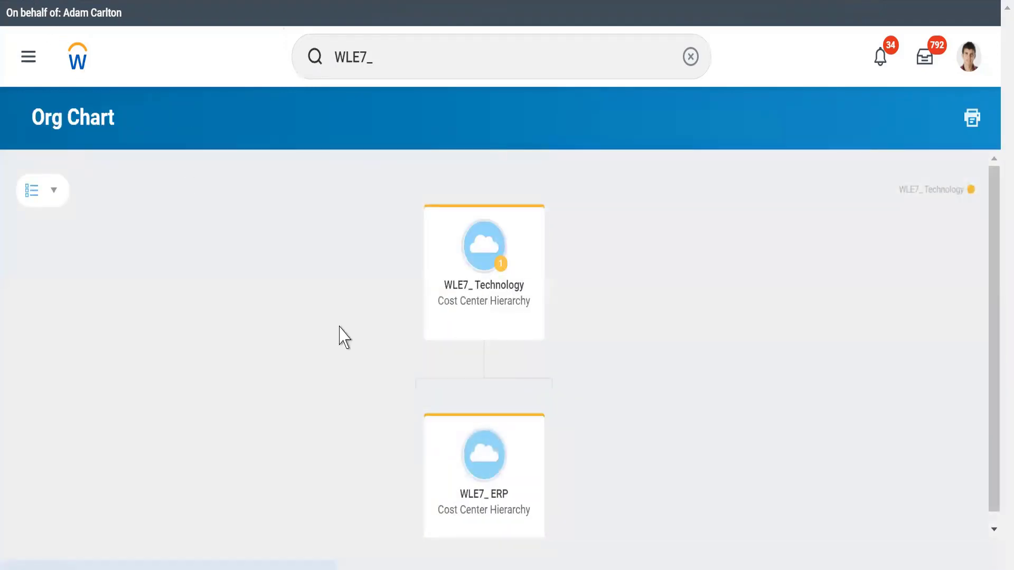
{"action": "key", "text": "alt+Left"}
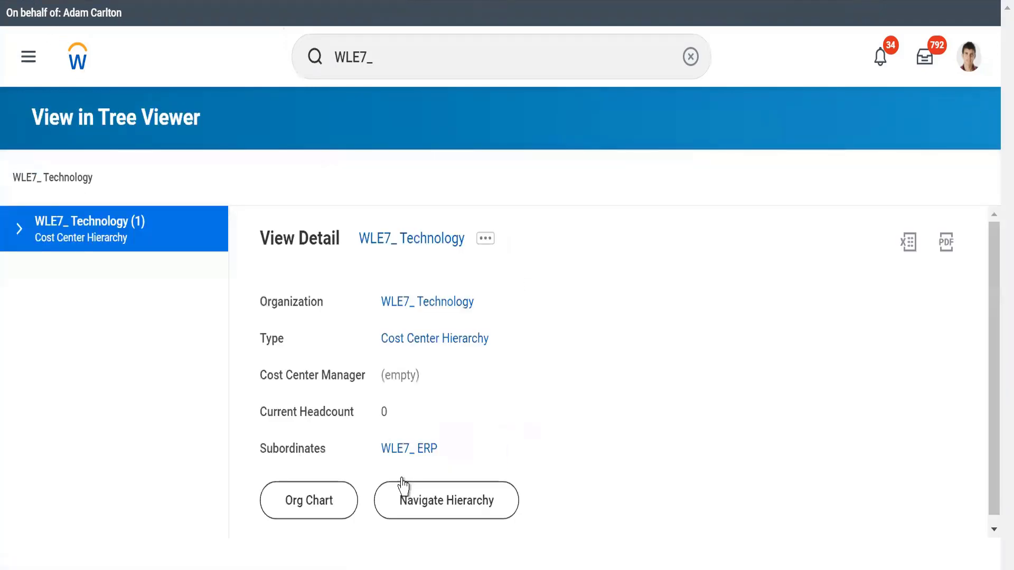
{"action": "left_click", "coordinate": [416, 507]}
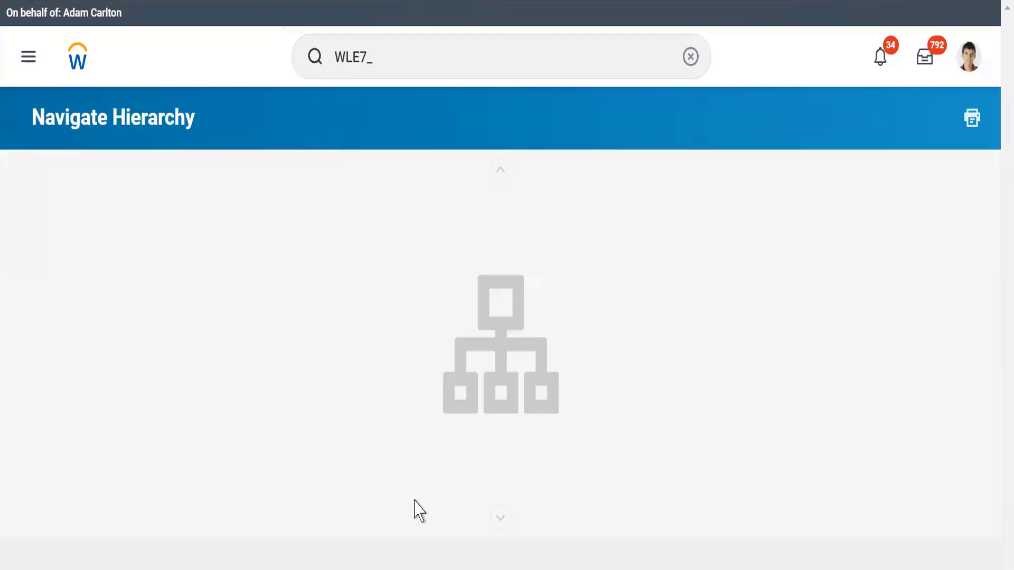